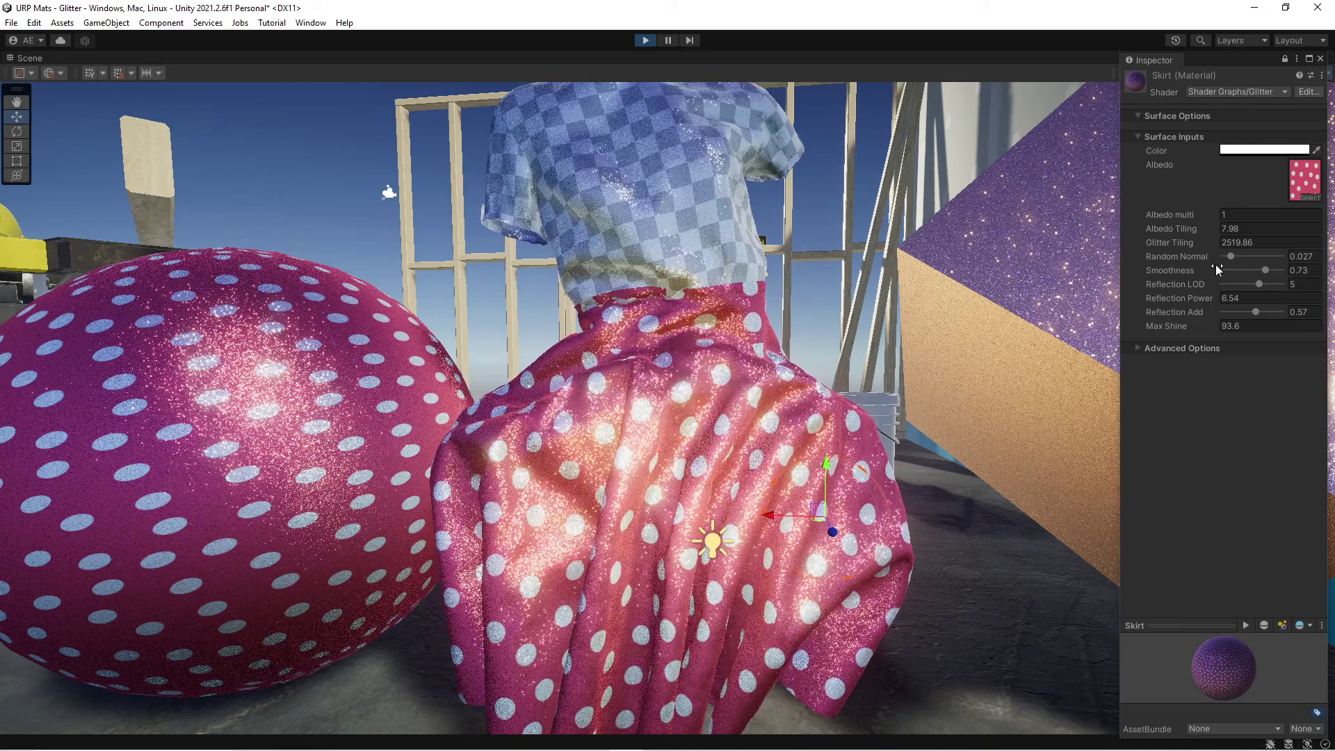
- Drop the Skirt material's Random Normal to 0.02, check Glitter Tiling, and orbit toward the skirt
{"action": "left_click_drag", "start_coordinate": [1230, 256], "coordinate": [1229, 256]}
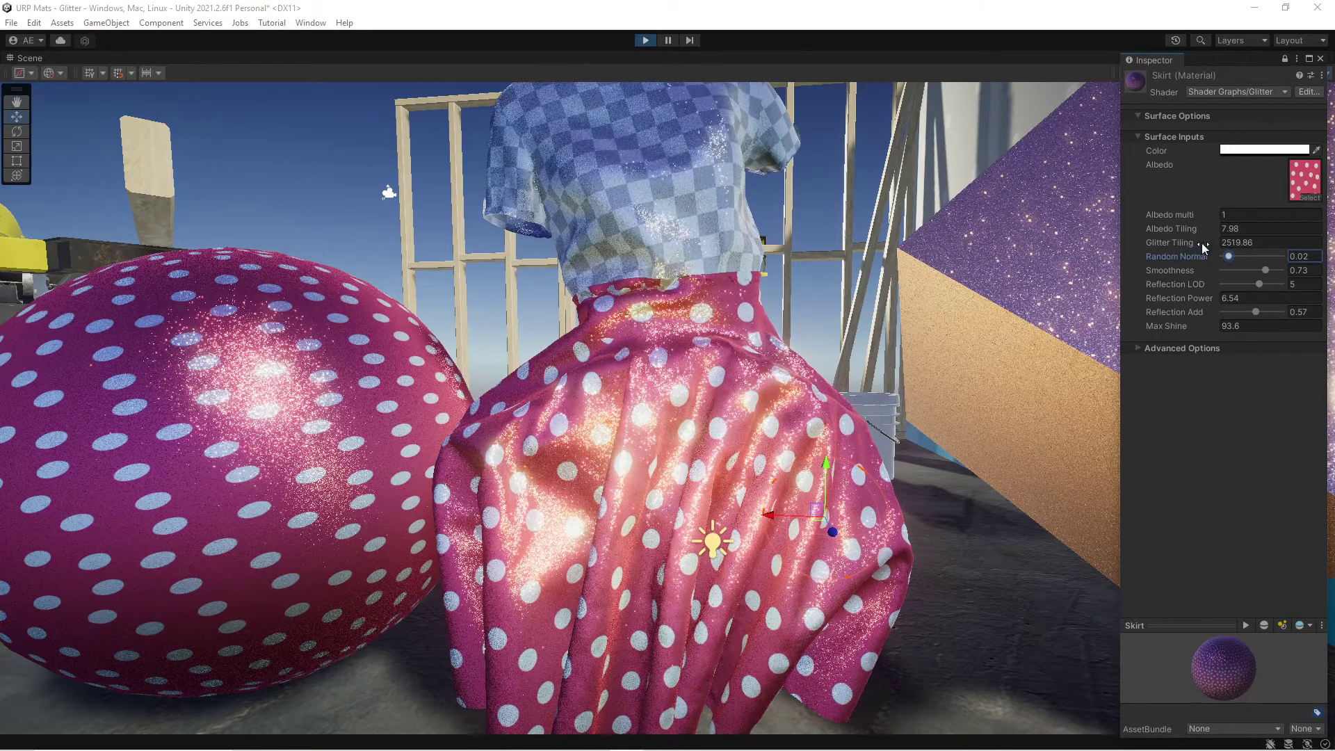
{"action": "left_click", "coordinate": [1169, 244]}
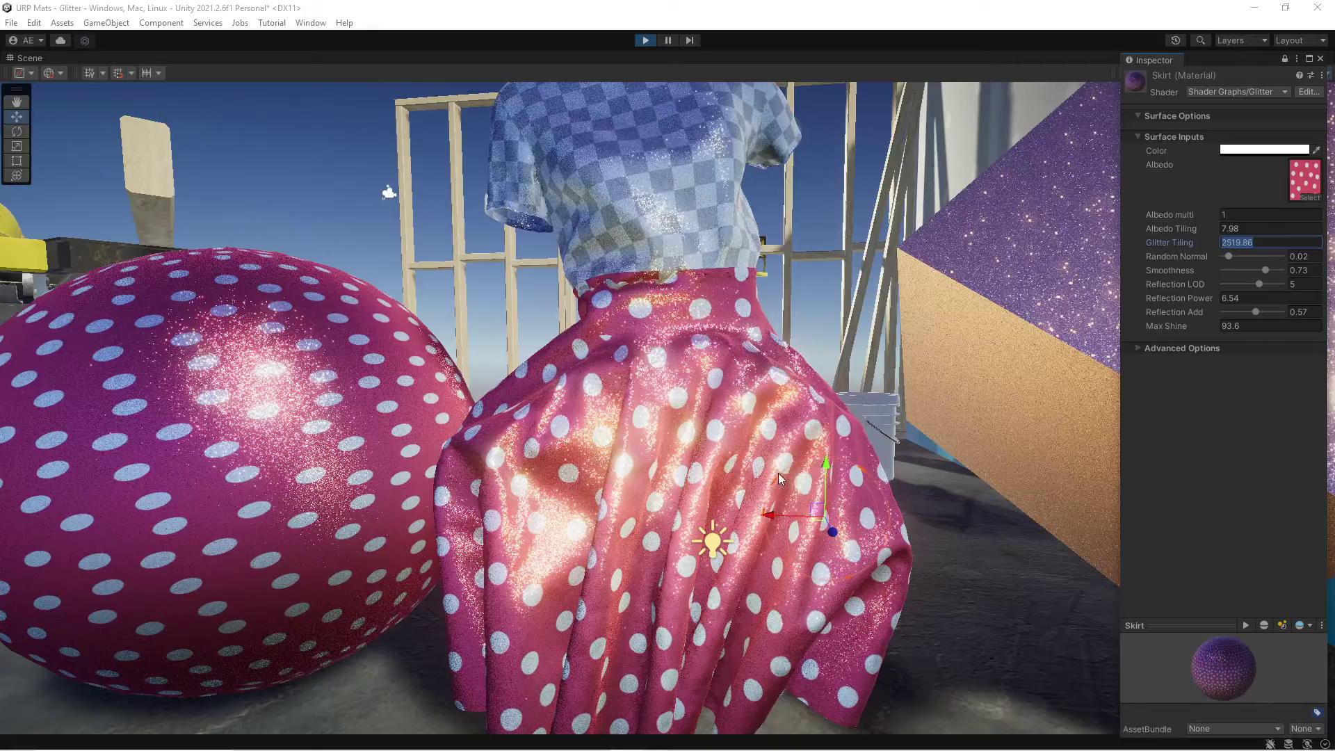
{"action": "left_click_drag", "start_coordinate": [744, 420], "coordinate": [812, 445], "text": "alt"}
- Move the Point Light across the skirt, orbit to the glittering cube, and restore the full layout
{"action": "left_click", "coordinate": [644, 461]}
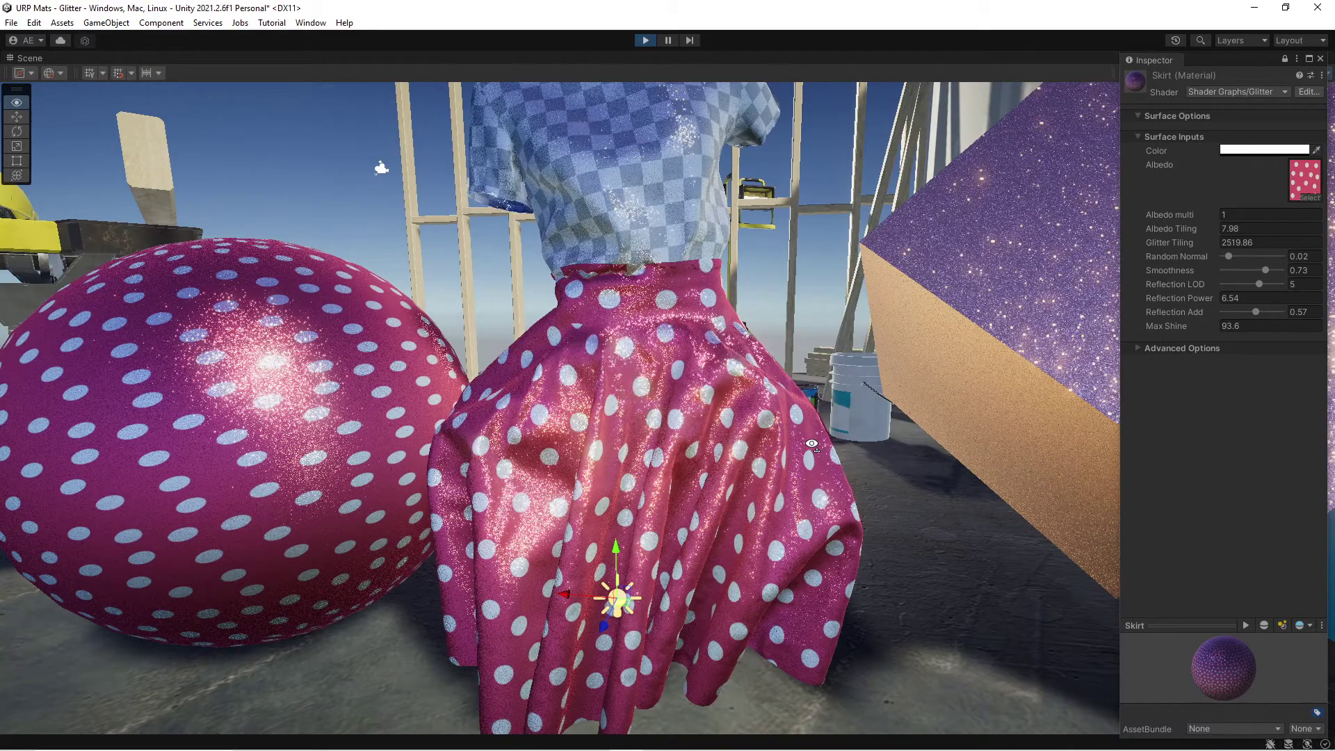
{"action": "left_click_drag", "start_coordinate": [812, 445], "coordinate": [859, 442], "text": "alt"}
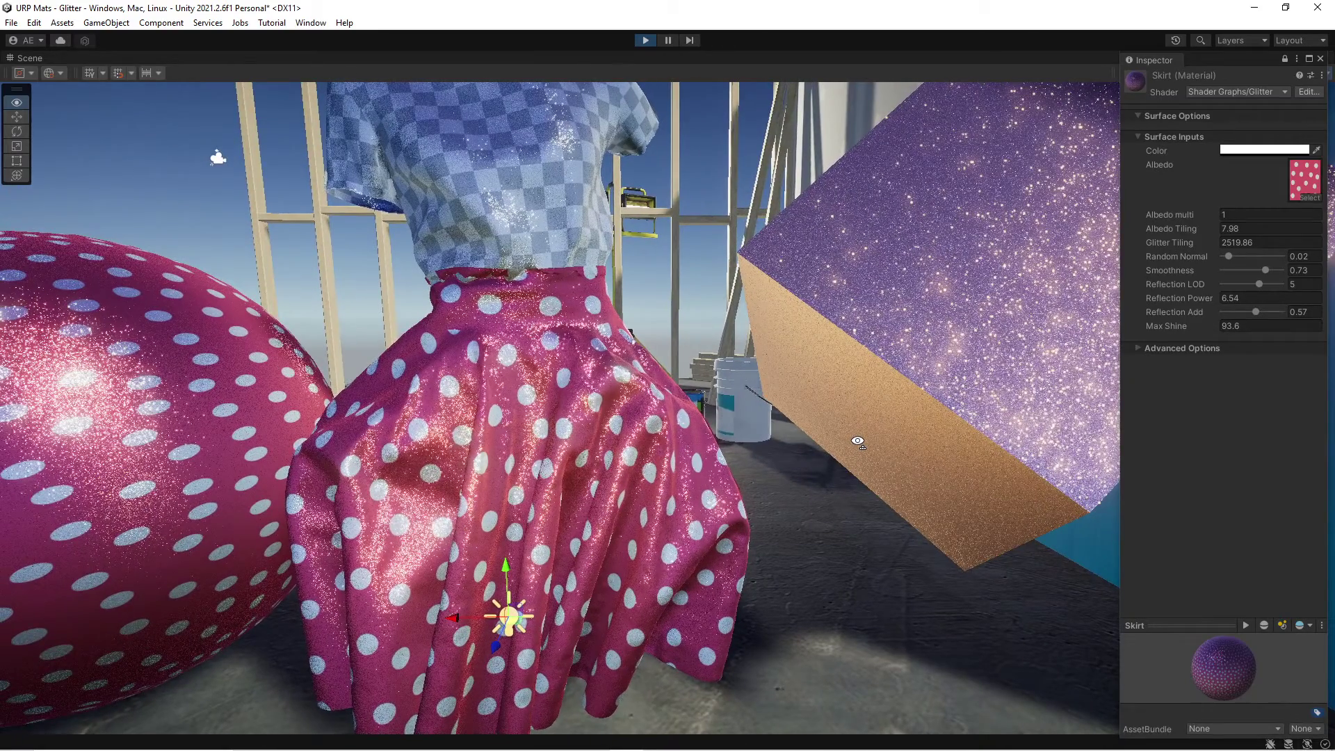
{"action": "left_click_drag", "start_coordinate": [858, 441], "coordinate": [714, 402], "text": "alt"}
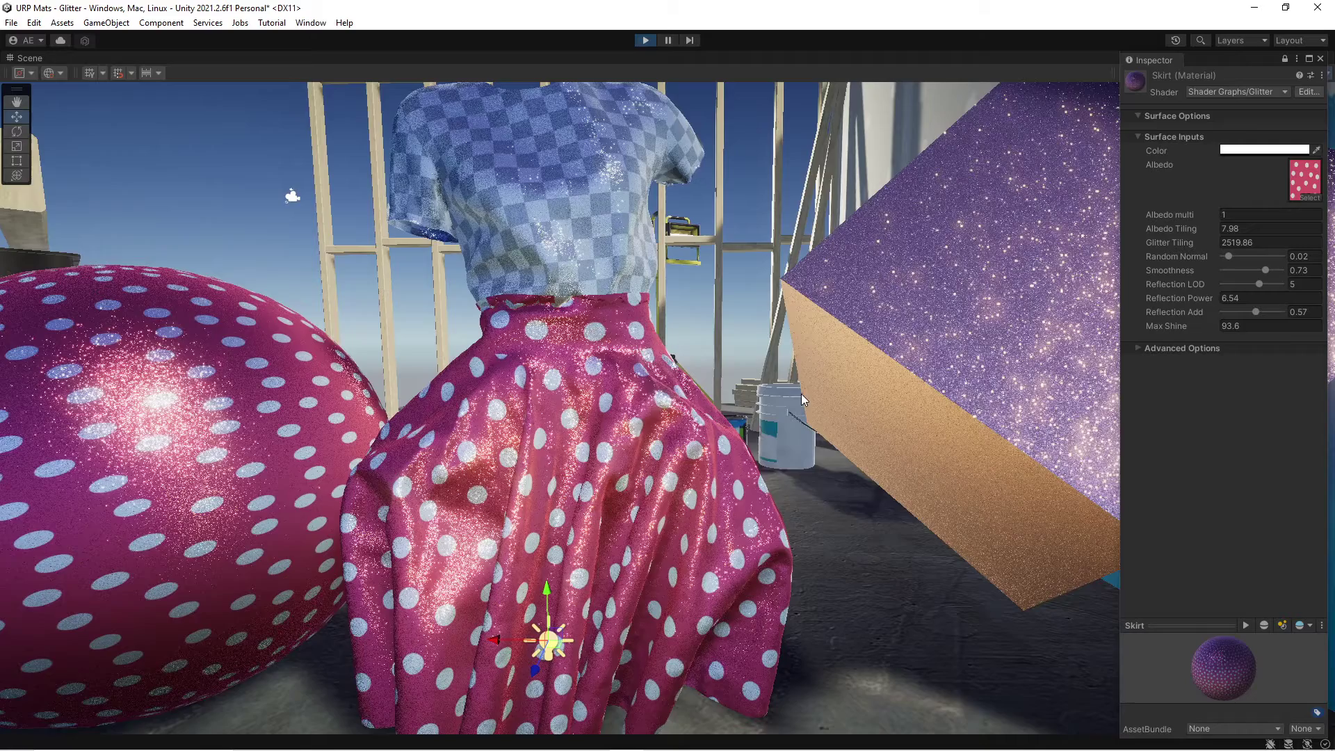
{"action": "key", "text": "shift+space"}
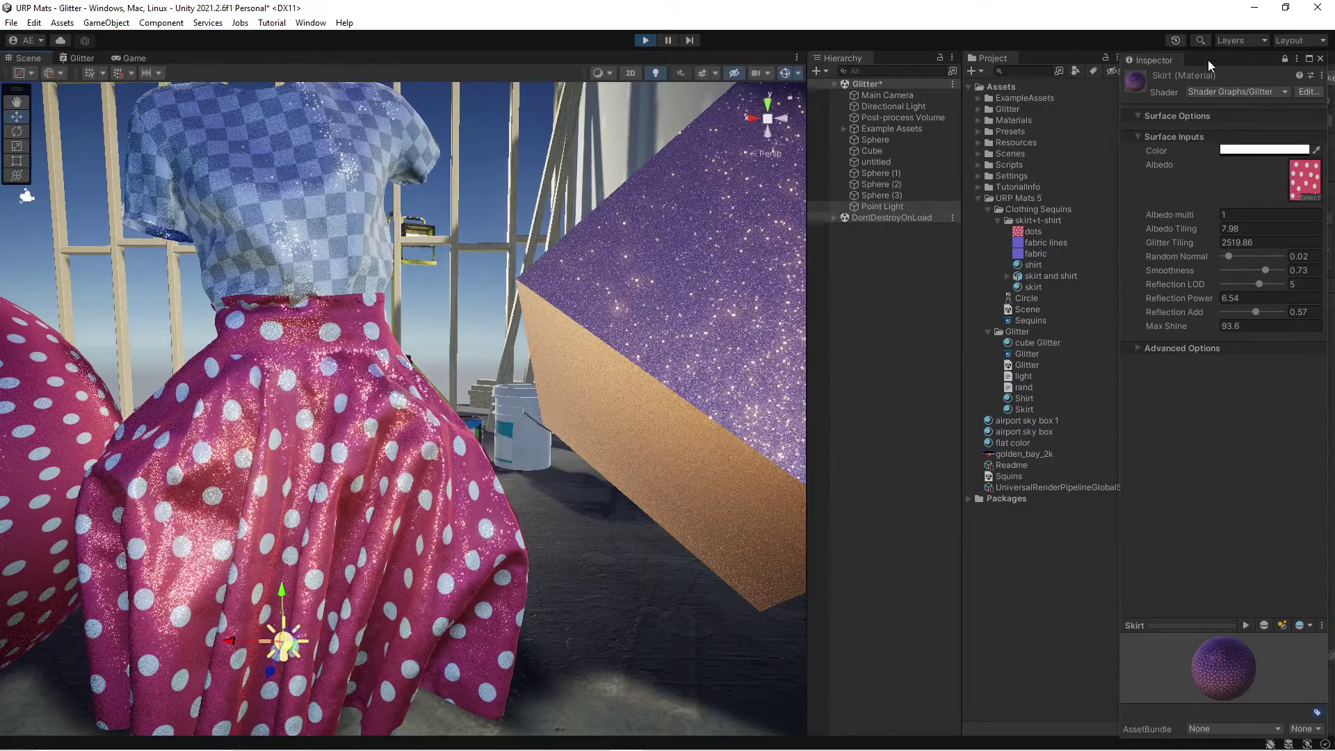
- Dock the Inspector beside Lighting and review the dress's Cloth component, with Damping 0.2 and Sphere colliders
{"action": "left_click_drag", "start_coordinate": [1208, 60], "coordinate": [1199, 152]}
{"action": "left_click_drag", "start_coordinate": [1197, 80], "coordinate": [1211, 63]}
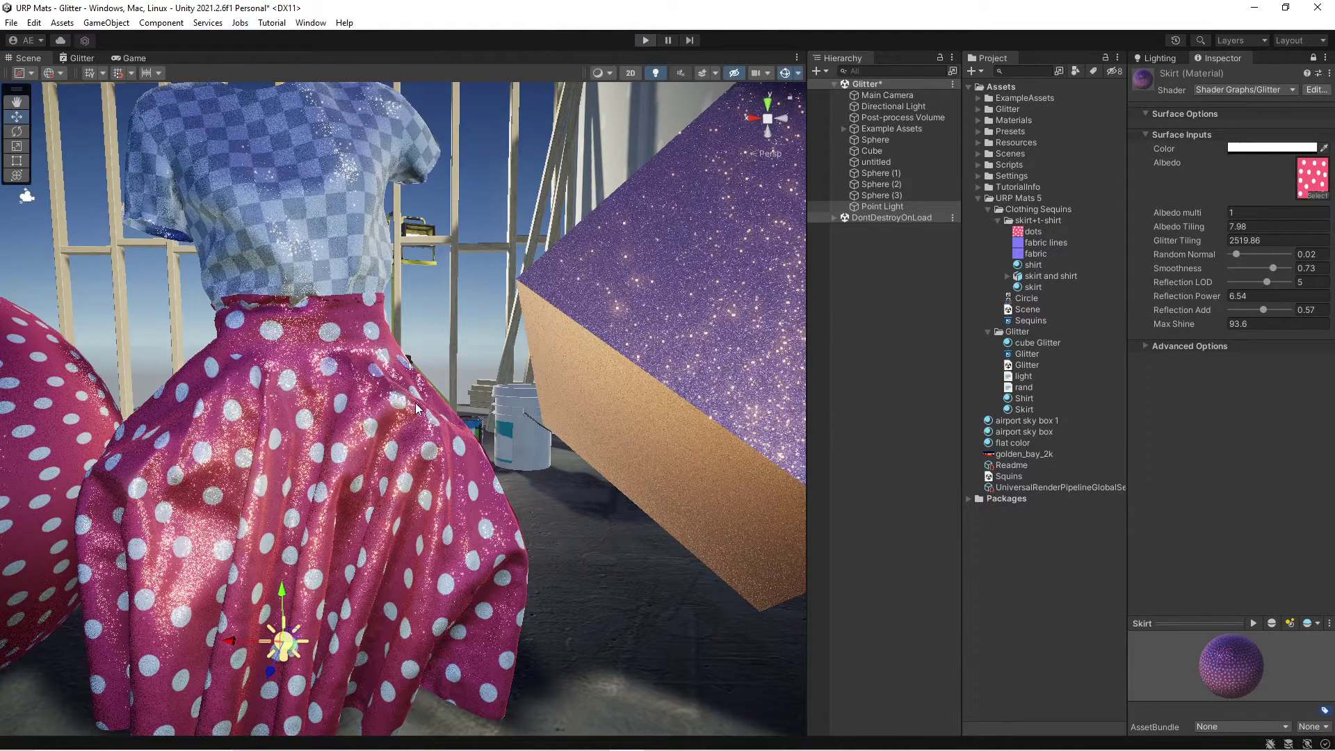
{"action": "left_click", "coordinate": [273, 393]}
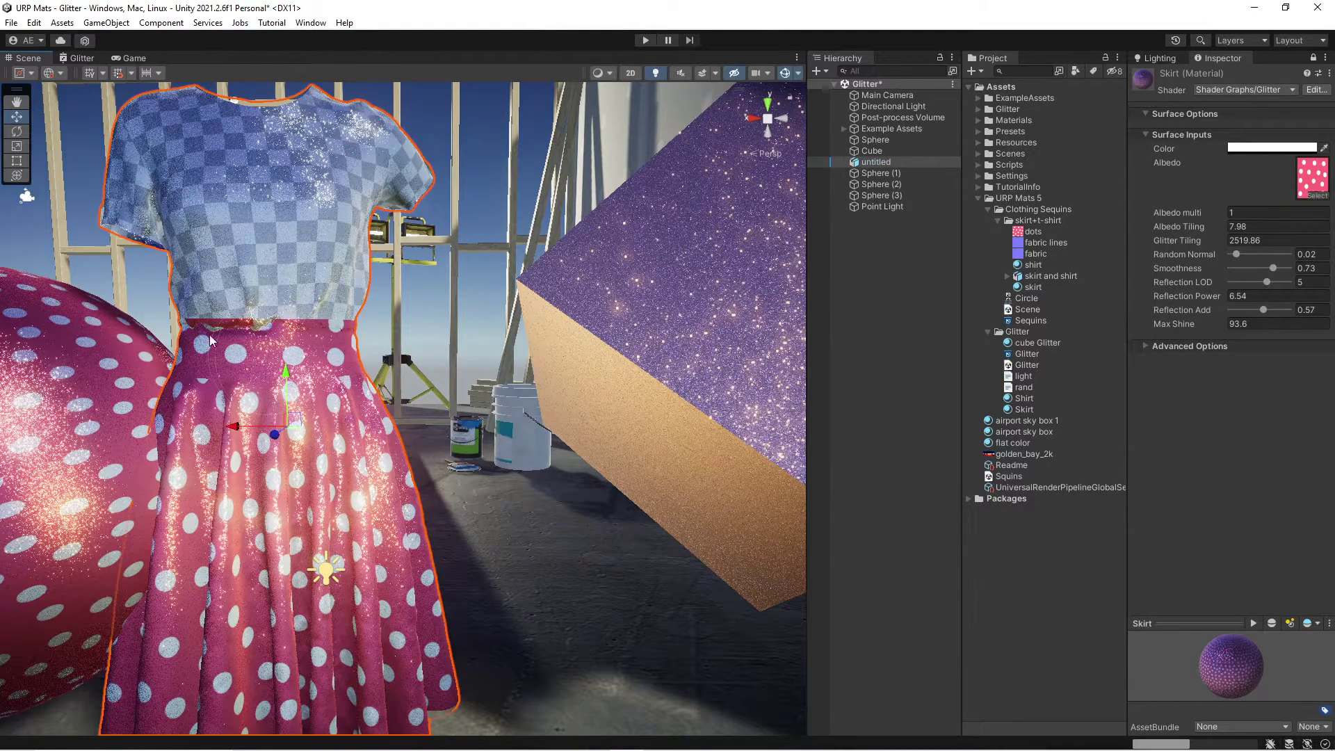
{"action": "left_click", "coordinate": [1313, 58]}
{"action": "scroll", "coordinate": [1201, 418], "scroll_direction": "down", "scroll_amount": 5}
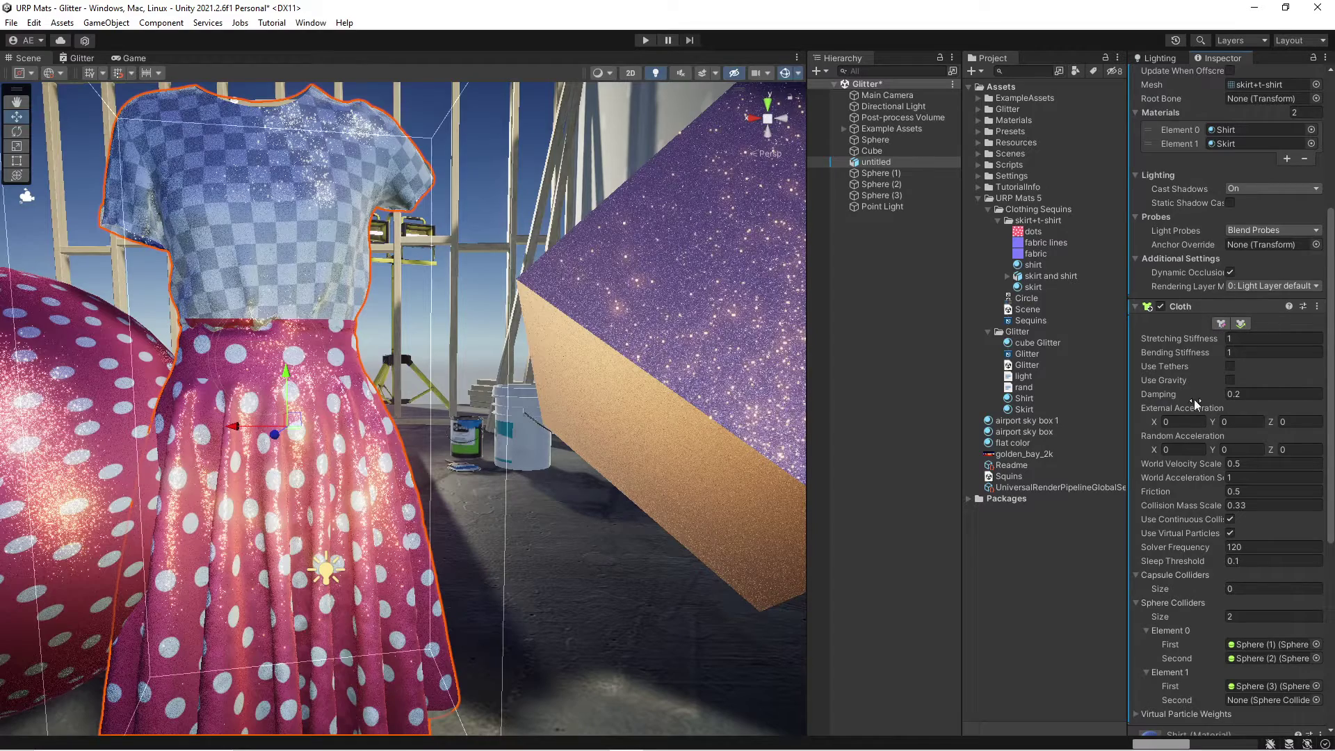
{"action": "key", "text": "f"}
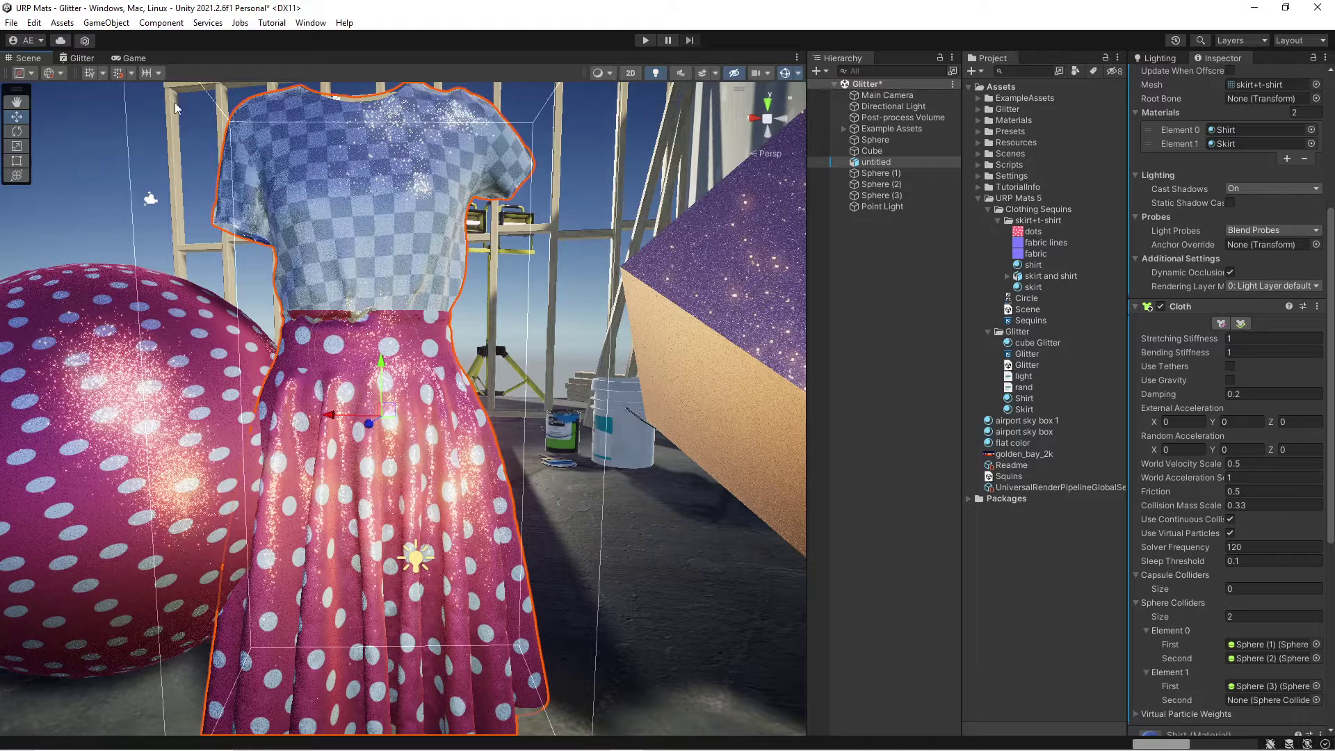
- Maximize the Glitter shader graph, zoom onto the Random Normals group, and narrow the Graph Inspector
{"action": "left_click", "coordinate": [81, 58]}
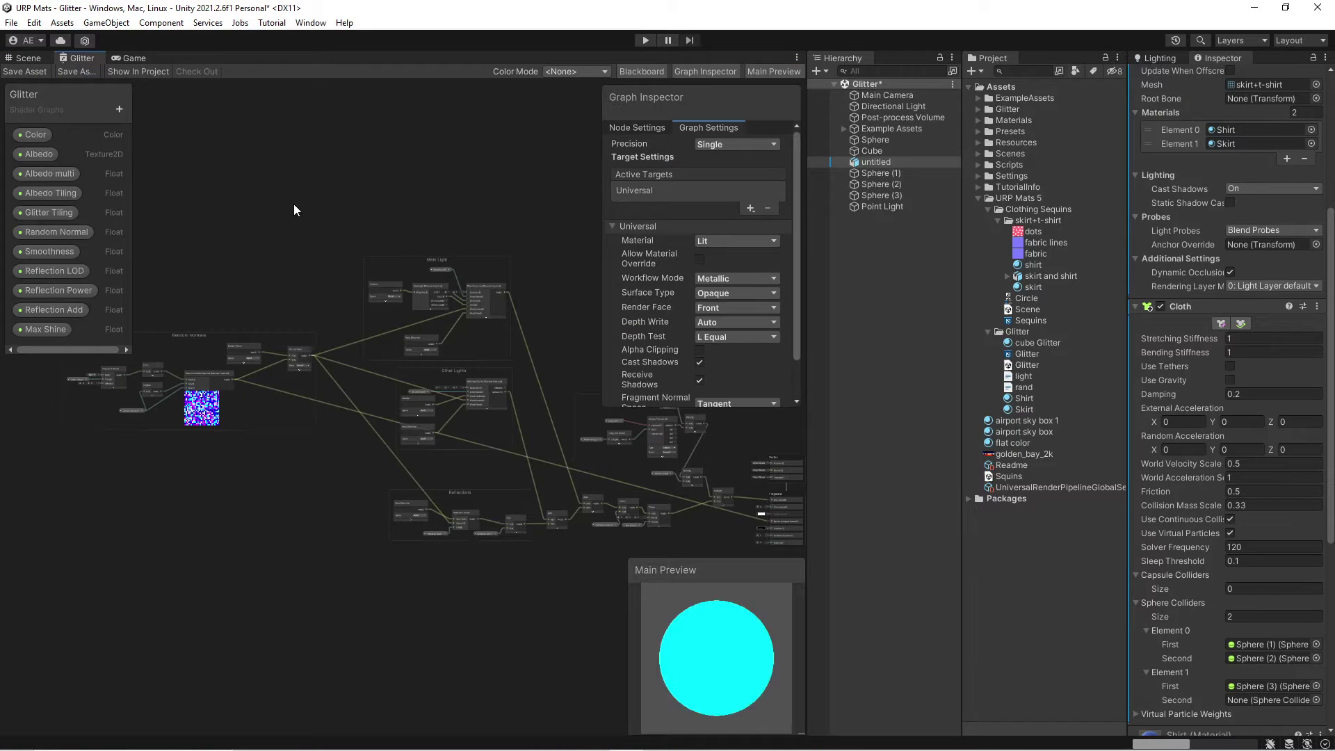
{"action": "key", "text": "shift+space"}
{"action": "middle_click_drag", "start_coordinate": [302, 223], "coordinate": [565, 222]}
{"action": "scroll", "coordinate": [529, 262], "scroll_direction": "up", "scroll_amount": 3}
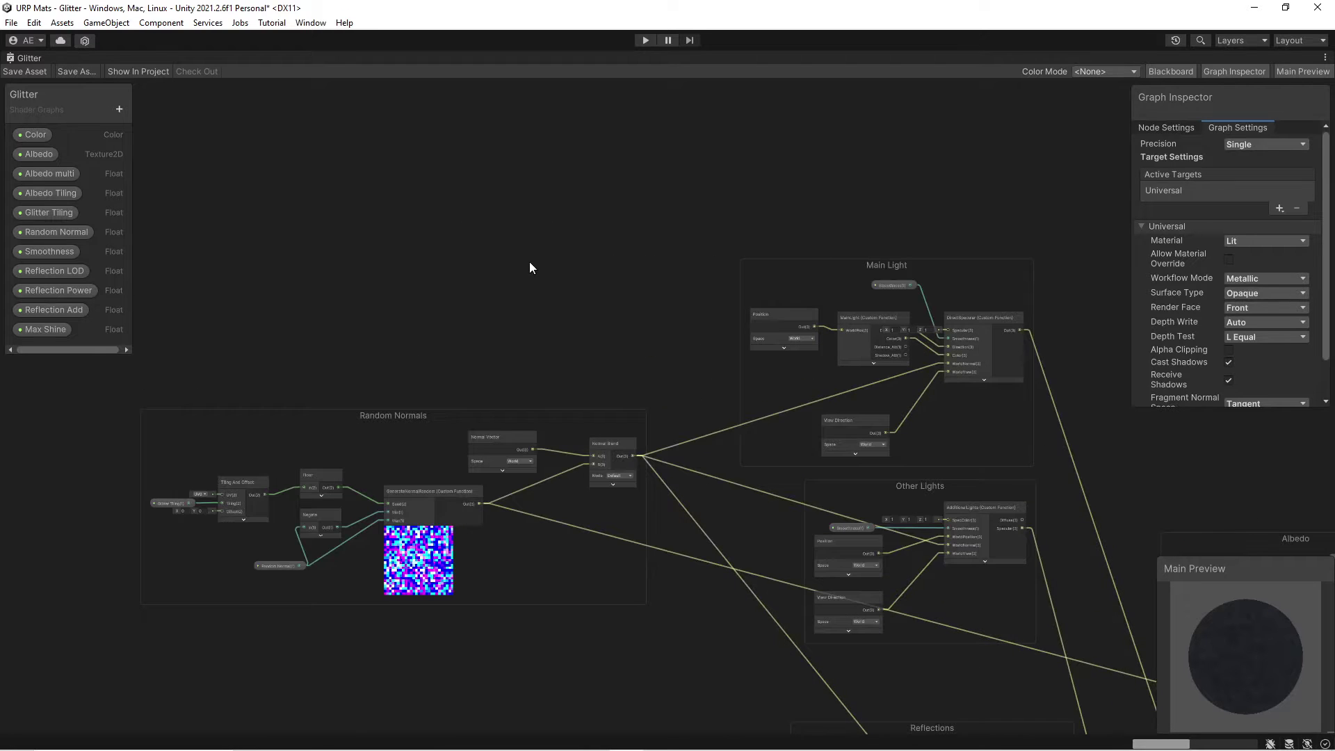
{"action": "middle_click_drag", "start_coordinate": [437, 342], "coordinate": [643, 62]}
{"action": "scroll", "coordinate": [597, 190], "scroll_direction": "up", "scroll_amount": 3}
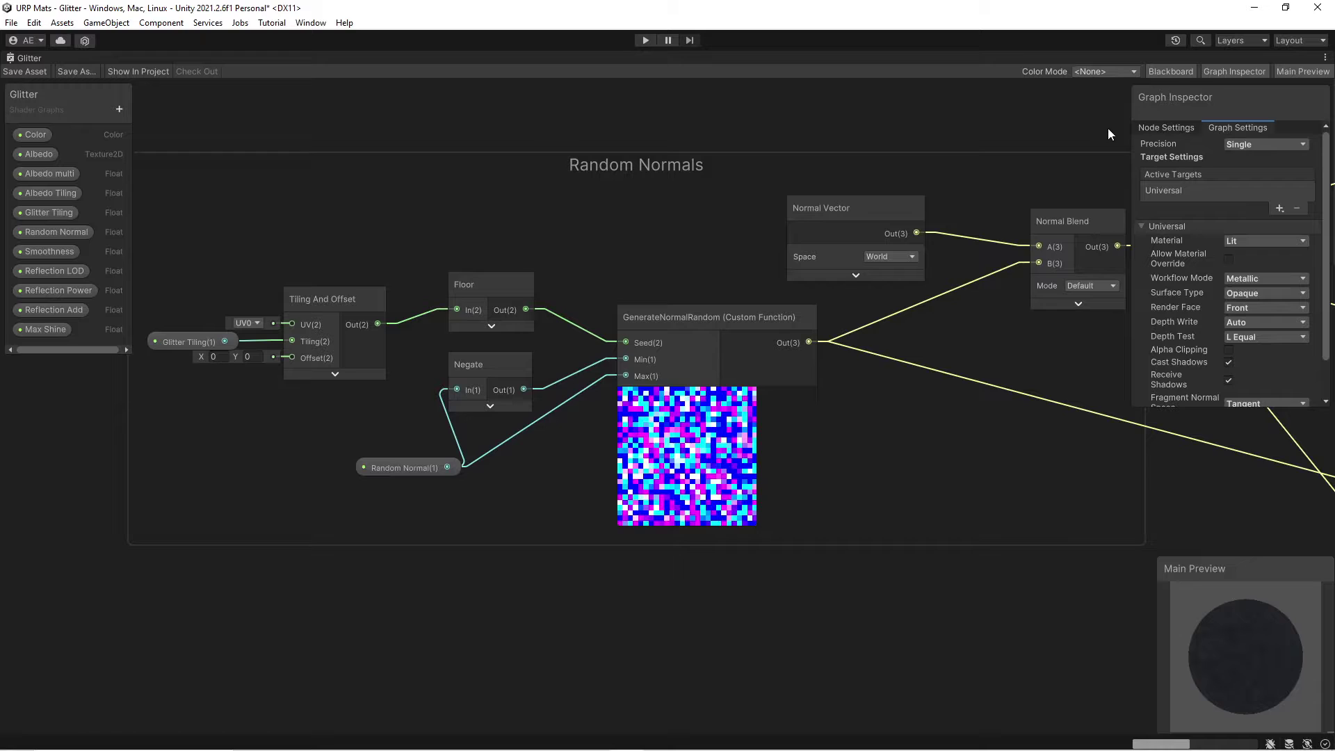
{"action": "left_click_drag", "start_coordinate": [1133, 125], "coordinate": [1166, 124]}
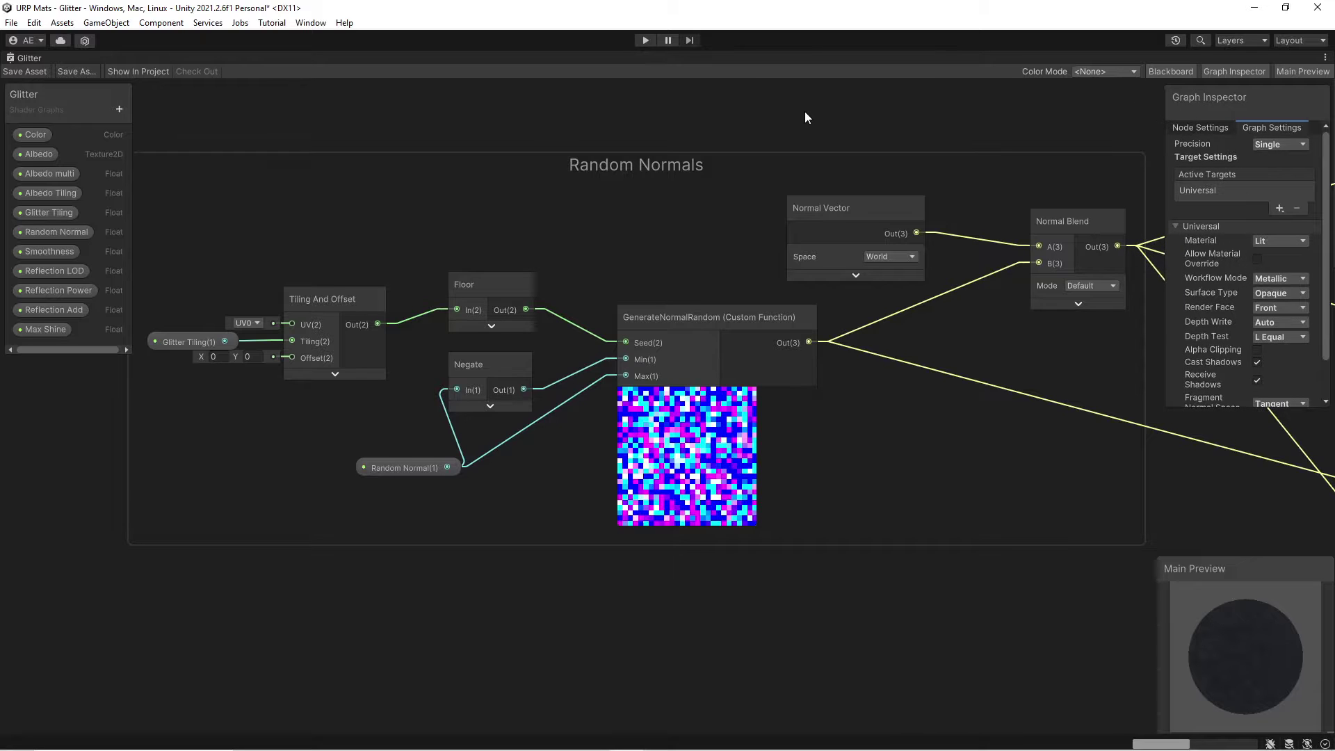
{"action": "middle_click_drag", "start_coordinate": [374, 114], "coordinate": [369, 143]}
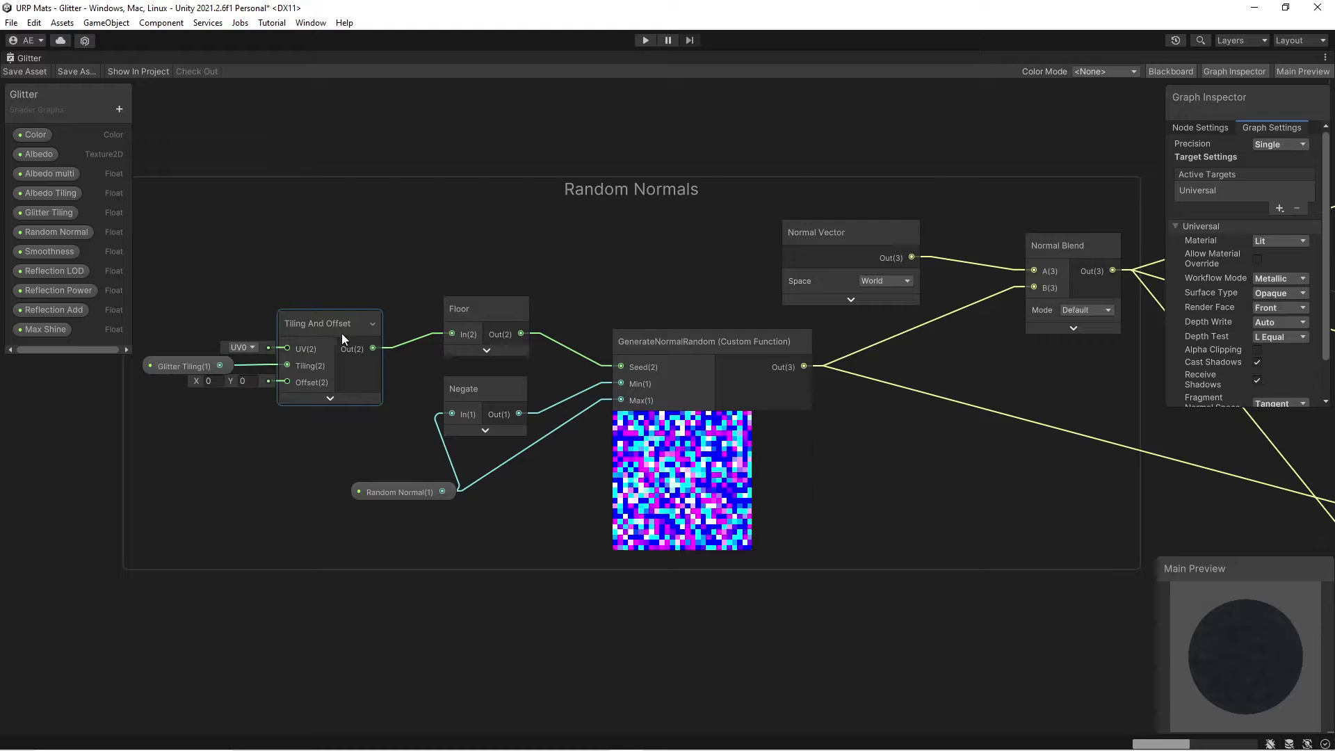
- Toggle the Floor node's preview, then select GenerateNormalRandom to show its Seed, Min and Max settings
{"action": "left_click", "coordinate": [480, 349]}
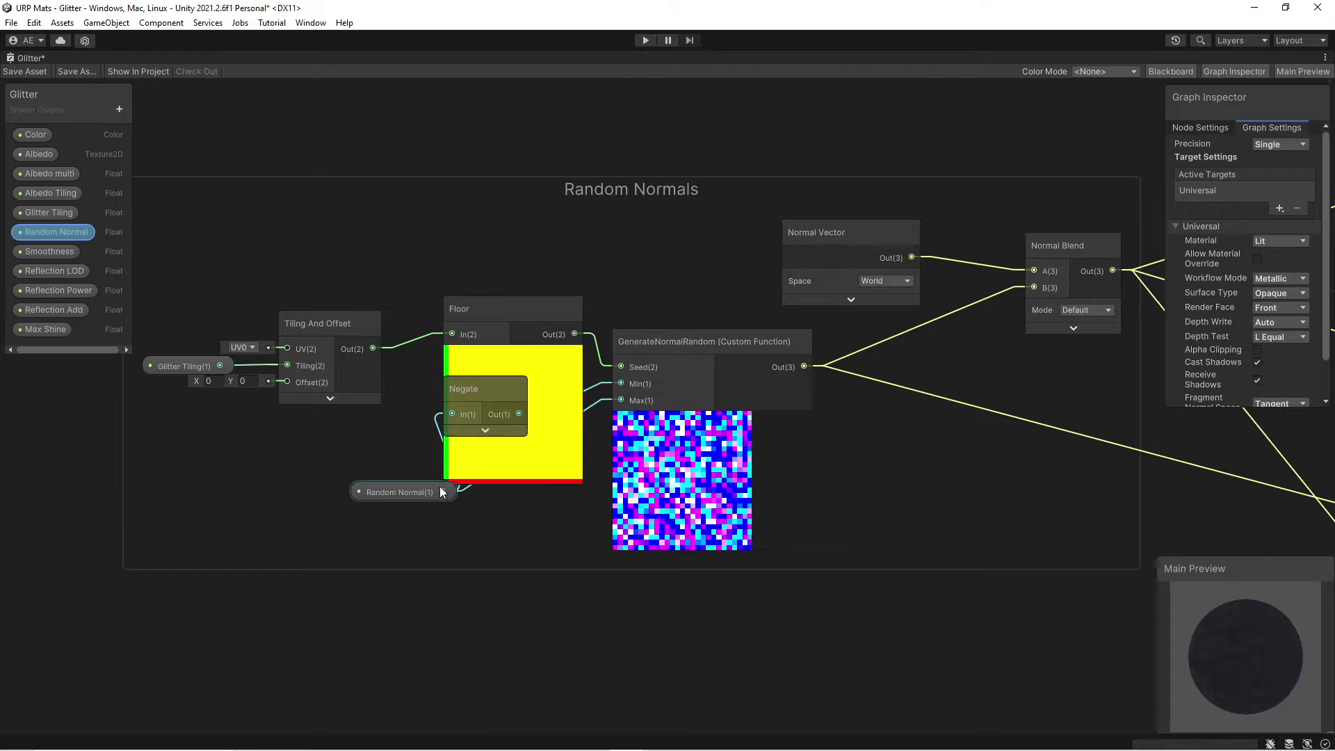
{"action": "right_click", "coordinate": [477, 397]}
{"action": "left_click", "coordinate": [483, 311]}
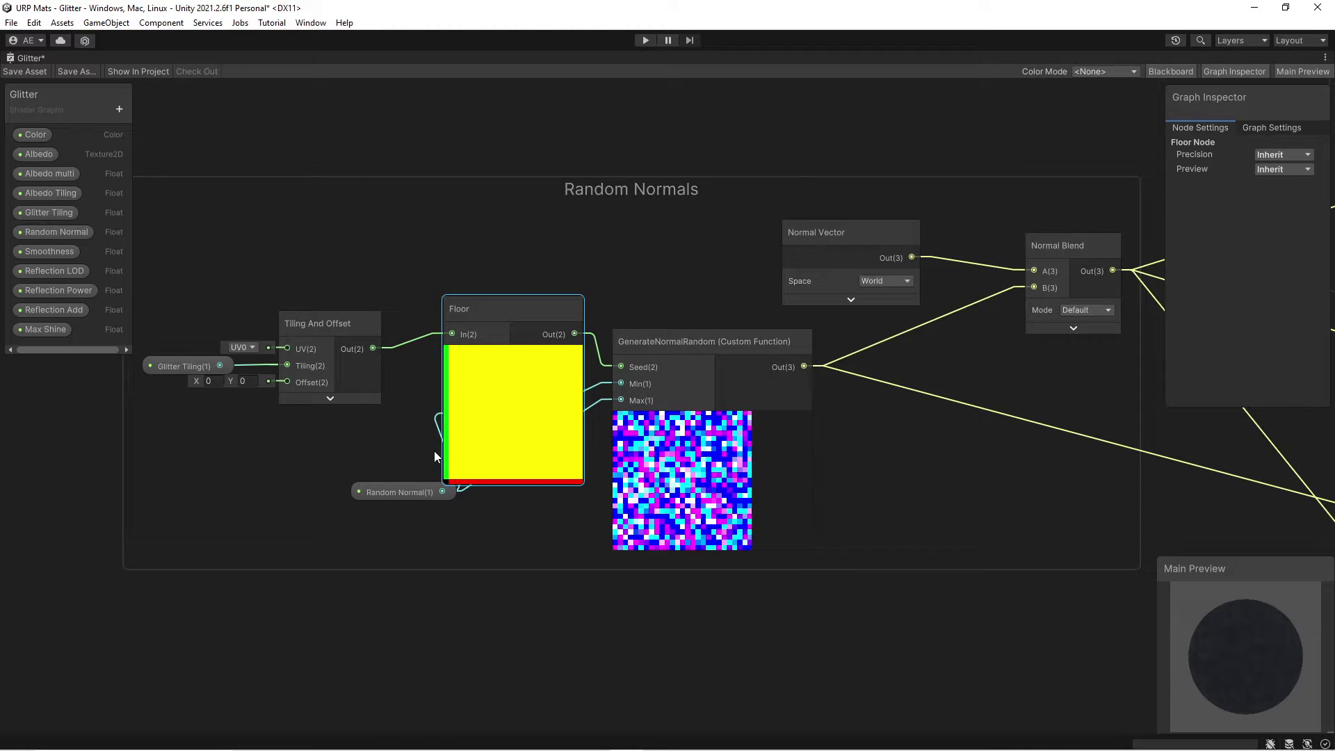
{"action": "left_click", "coordinate": [512, 352]}
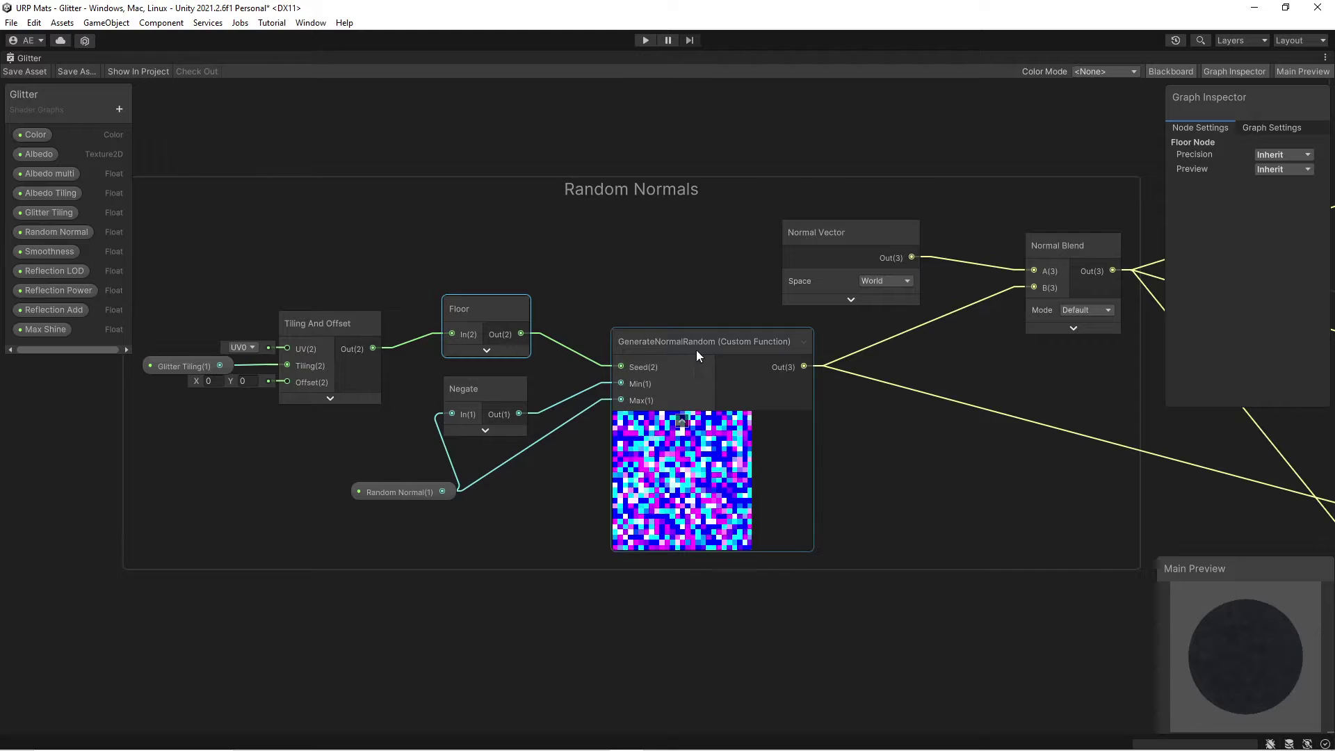
{"action": "left_click", "coordinate": [717, 360]}
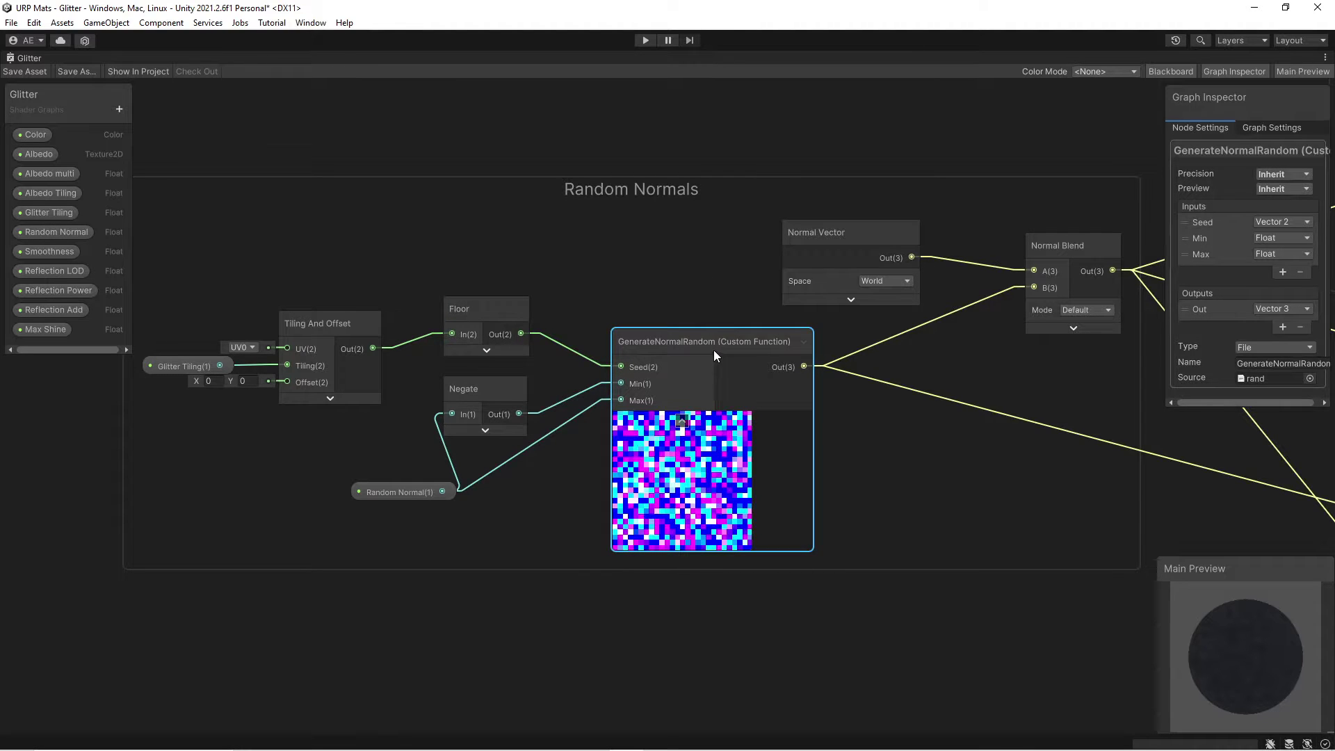
{"action": "right_click", "coordinate": [649, 245]}
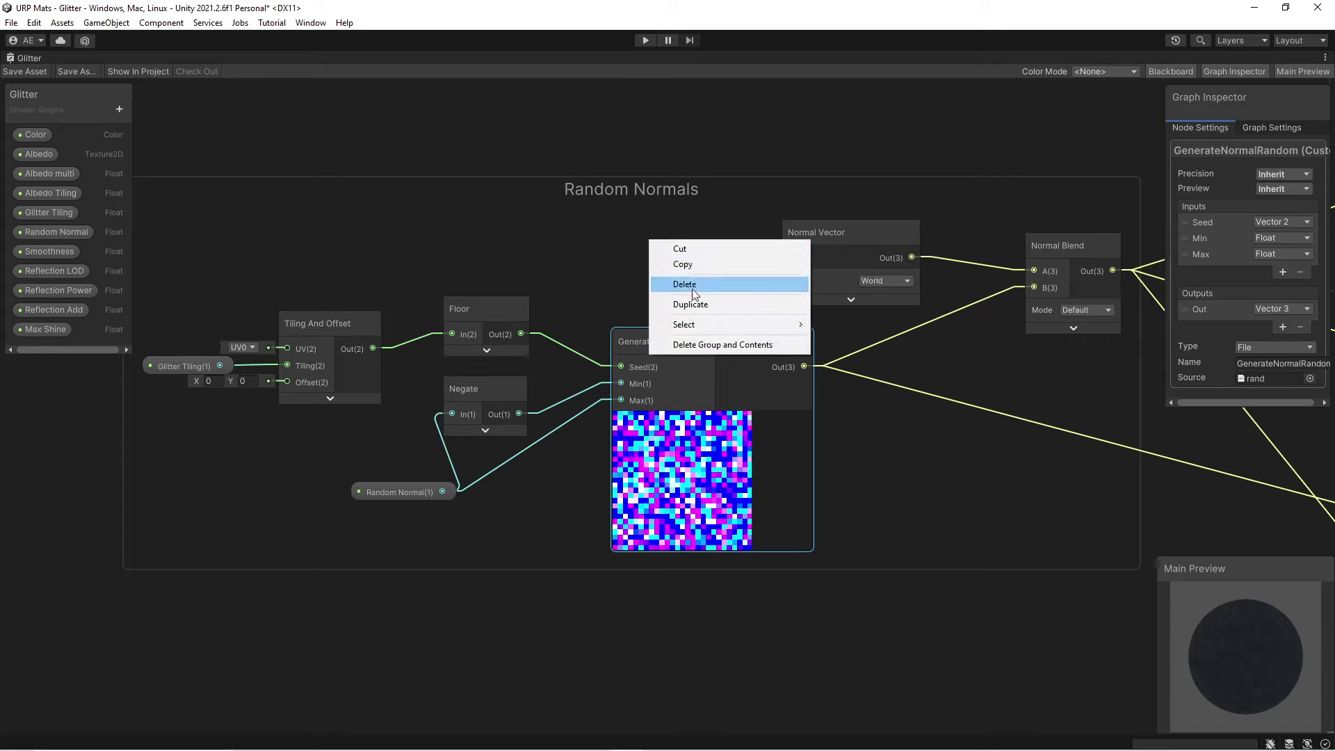
{"action": "left_click", "coordinate": [528, 245]}
{"action": "right_click", "coordinate": [552, 126]}
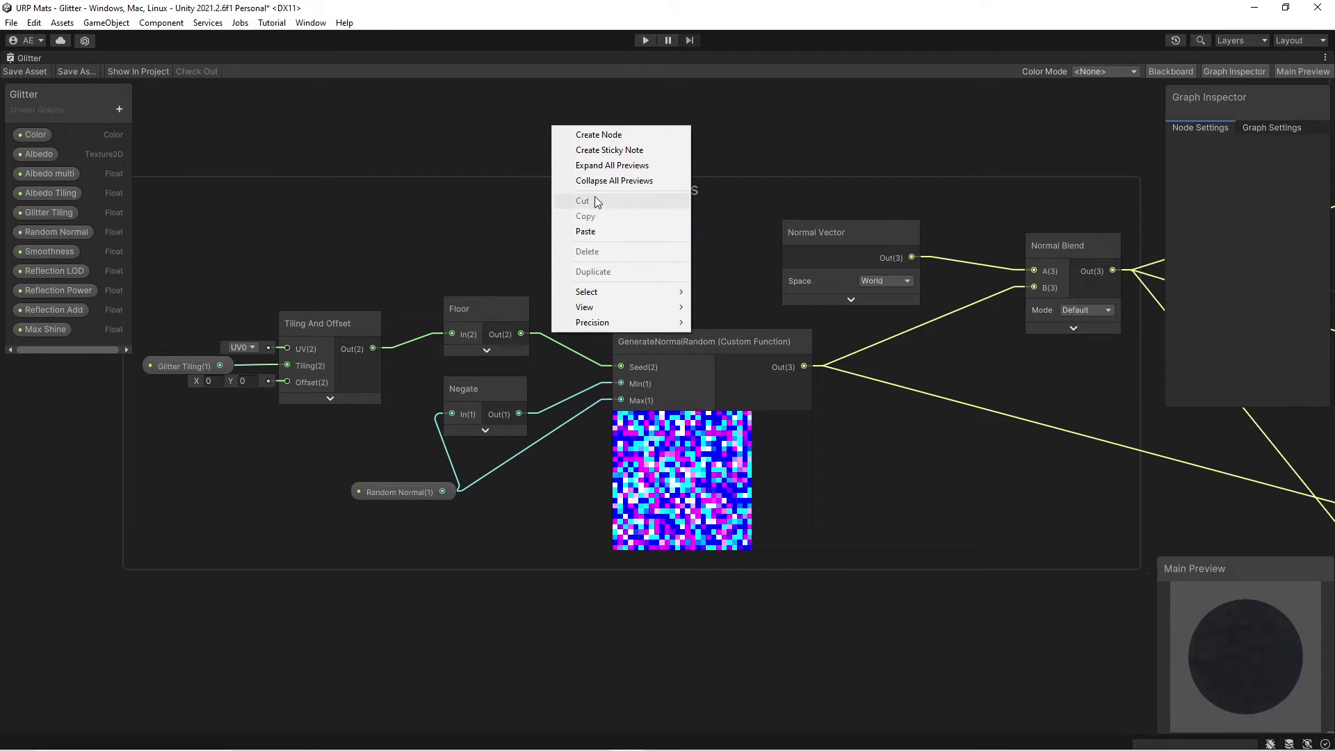
{"action": "left_click", "coordinate": [595, 137]}
{"action": "type", "text": "rand"}
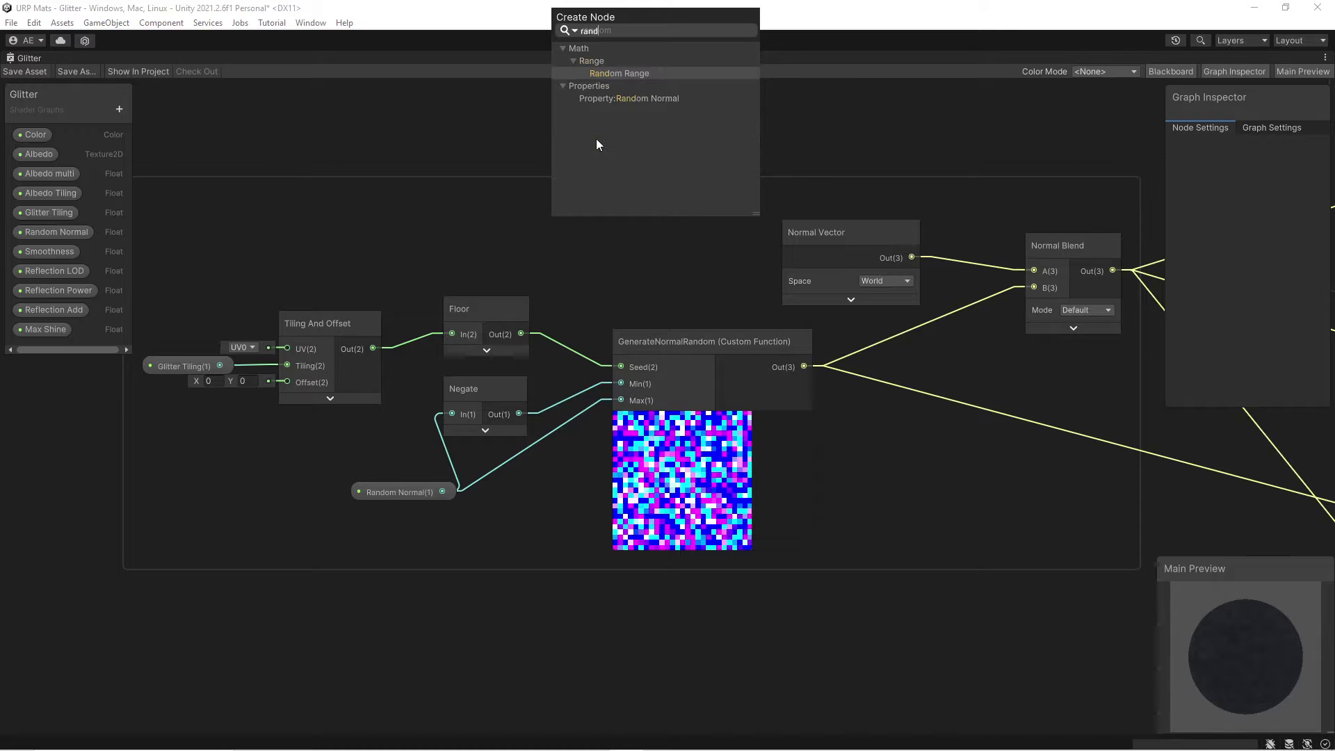
{"action": "left_click", "coordinate": [802, 101]}
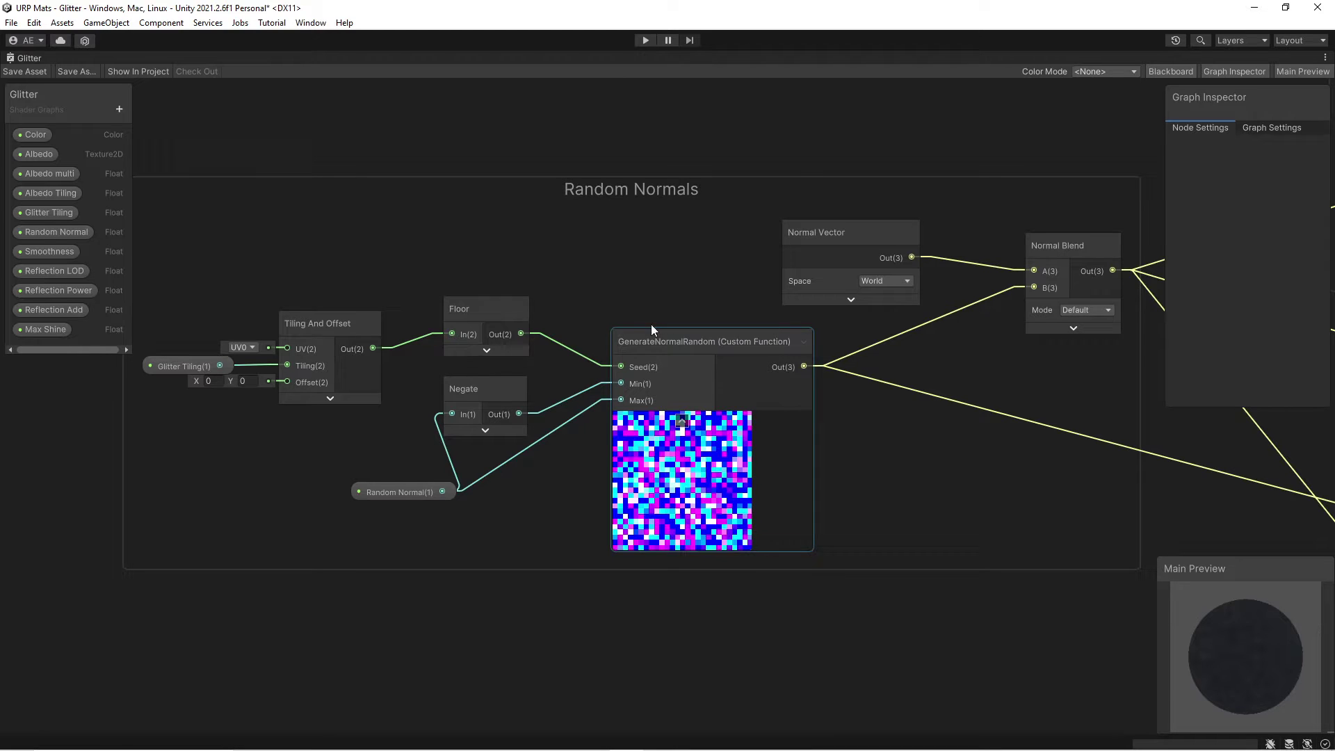
- Toggle GenerateNormalRandom's preview, inspect its Name field, then switch to Visual Studio Code
{"action": "left_click", "coordinate": [683, 421]}
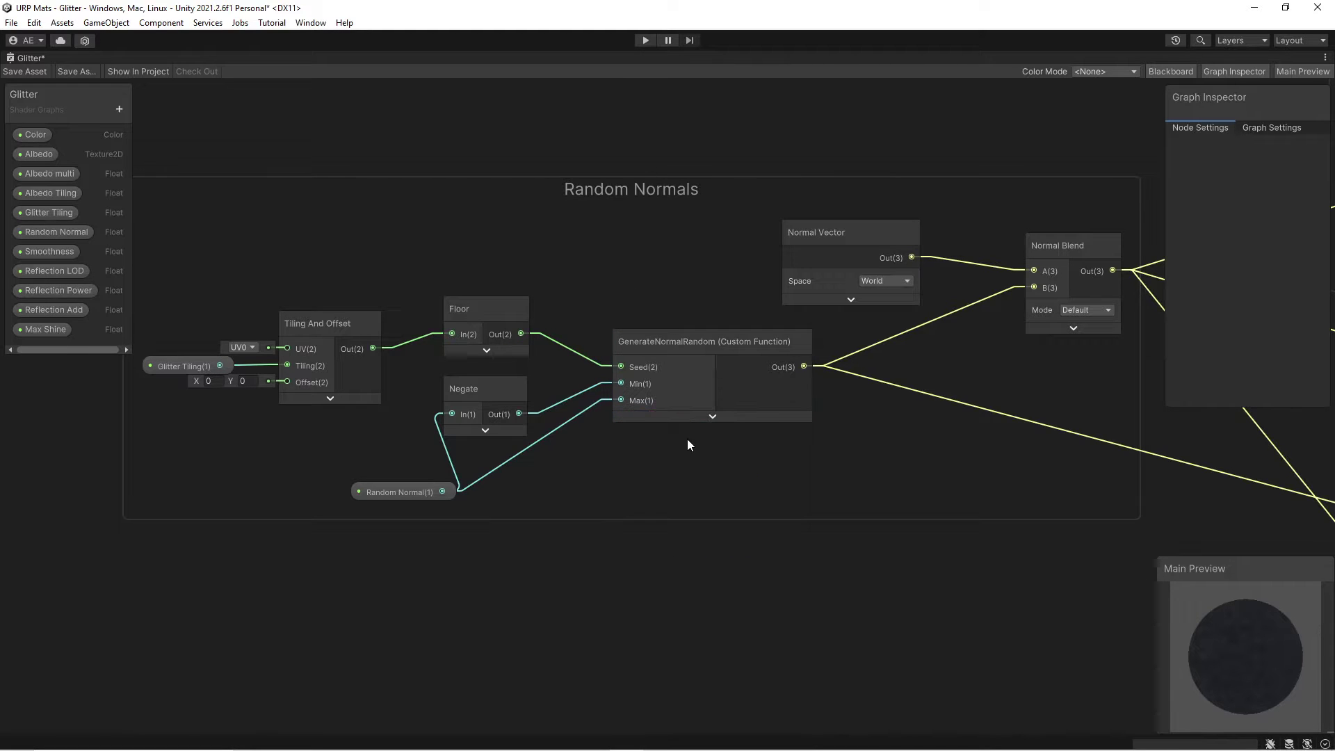
{"action": "left_click", "coordinate": [677, 418]}
{"action": "left_click", "coordinate": [709, 420]}
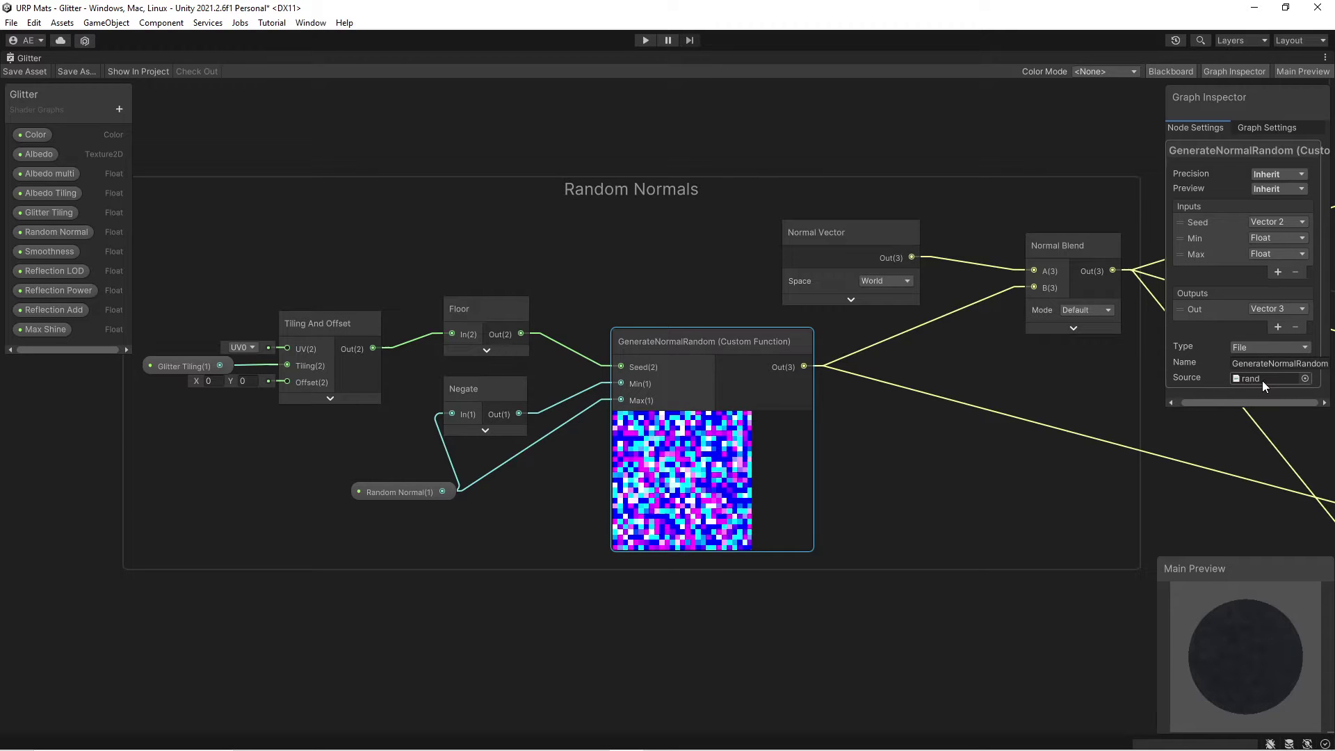
{"action": "left_click", "coordinate": [1279, 363]}
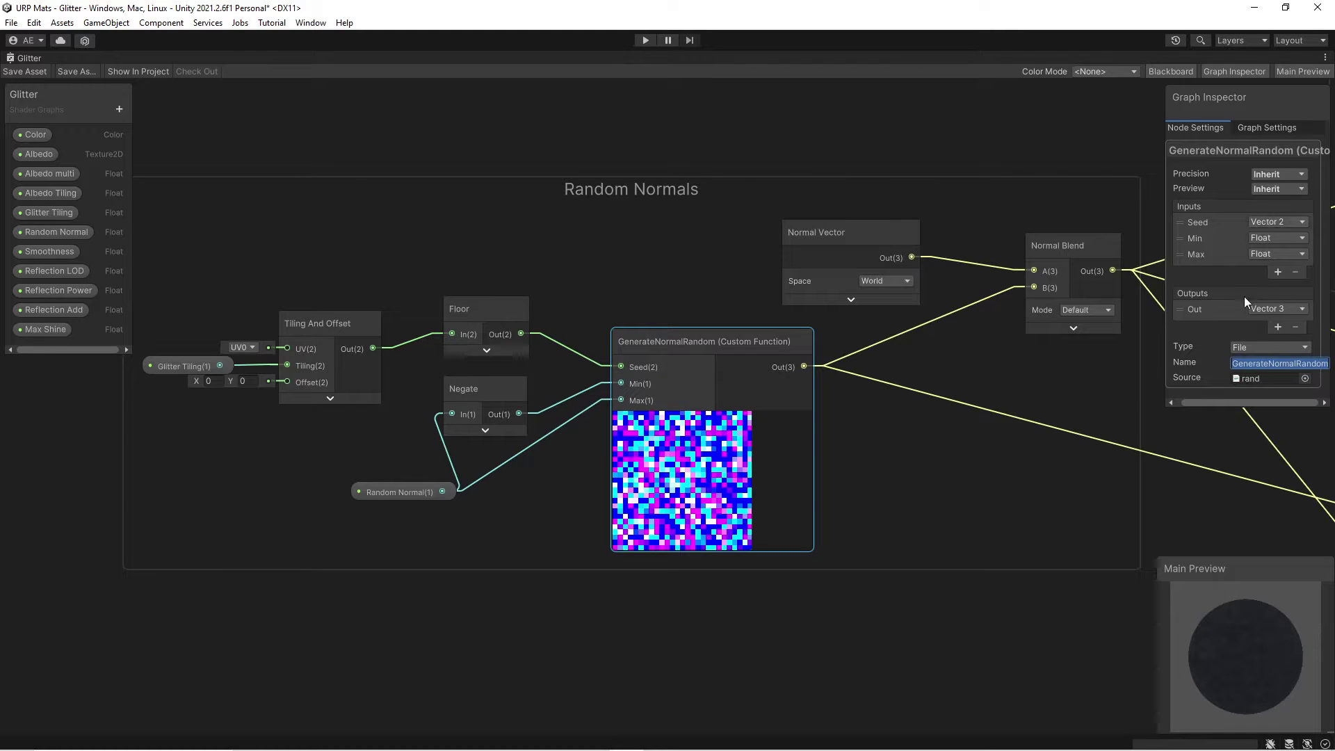
{"action": "key", "text": "alt+Tab"}
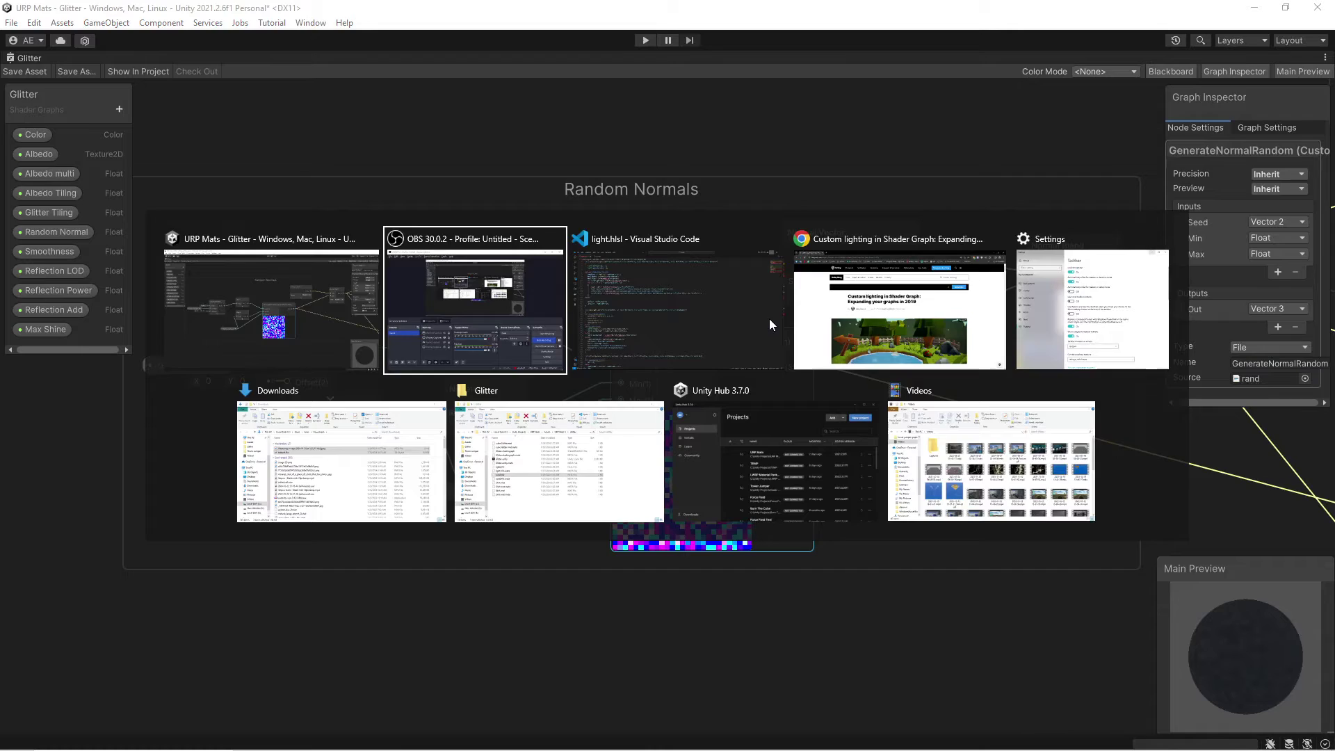
- Enlarge rand.hlsl's text and read through GenerateNormalRandom_float and its u1 variable
{"action": "left_click", "coordinate": [162, 37]}
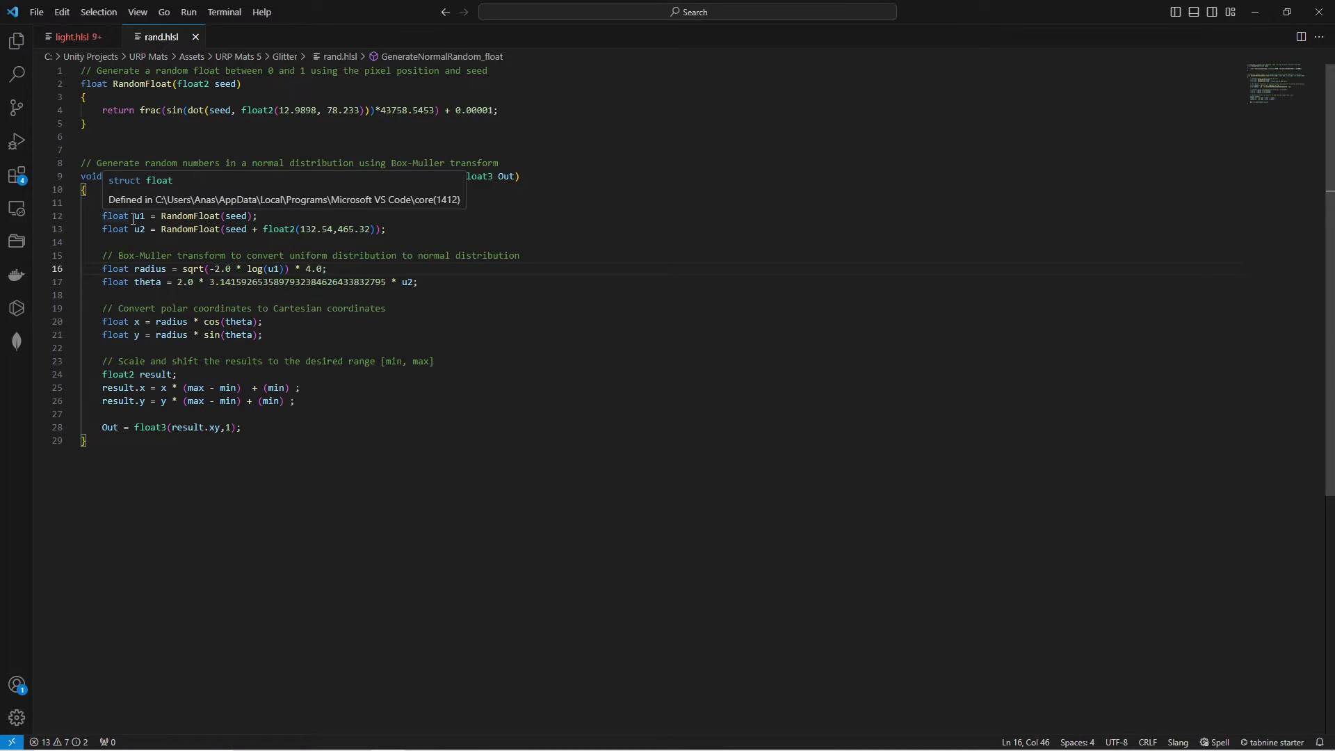
{"action": "key", "text": "ctrl+equal"}
{"action": "key", "text": "ctrl+equal"}
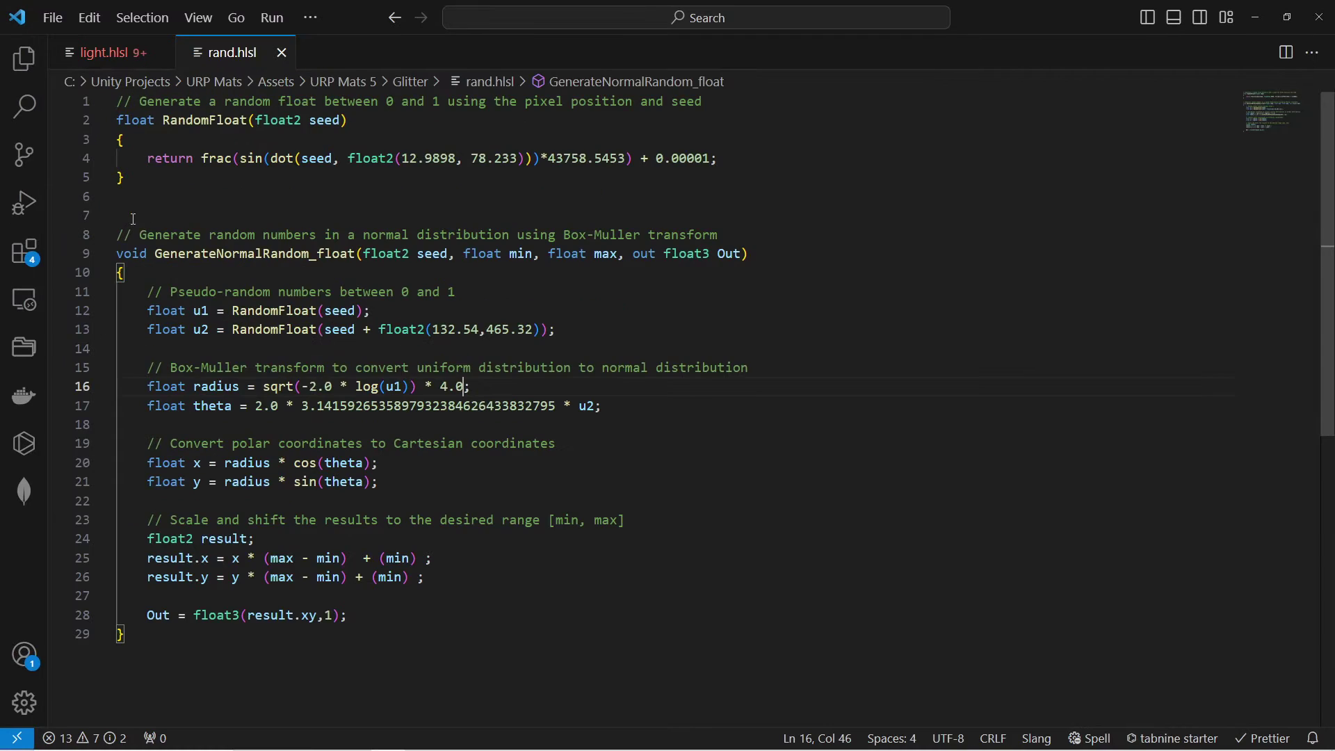
{"action": "left_click", "coordinate": [311, 255]}
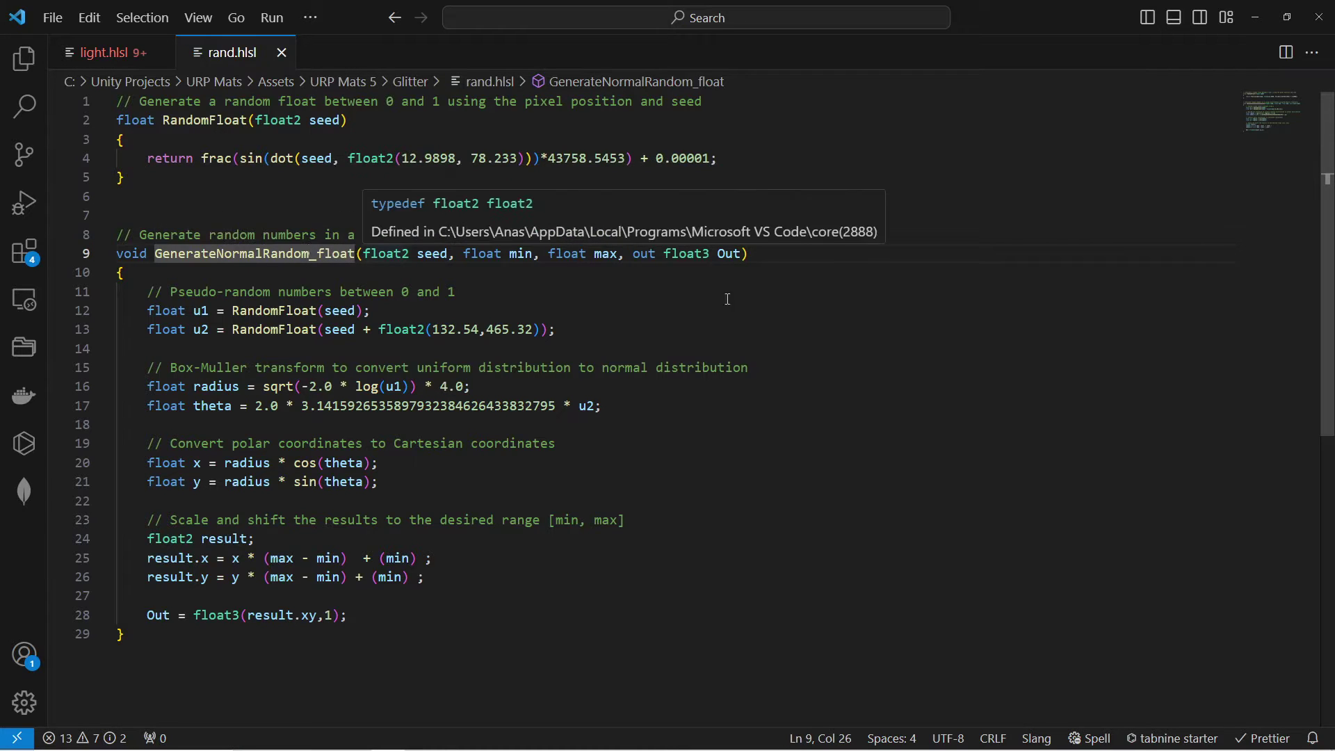
{"action": "left_click", "coordinate": [203, 273]}
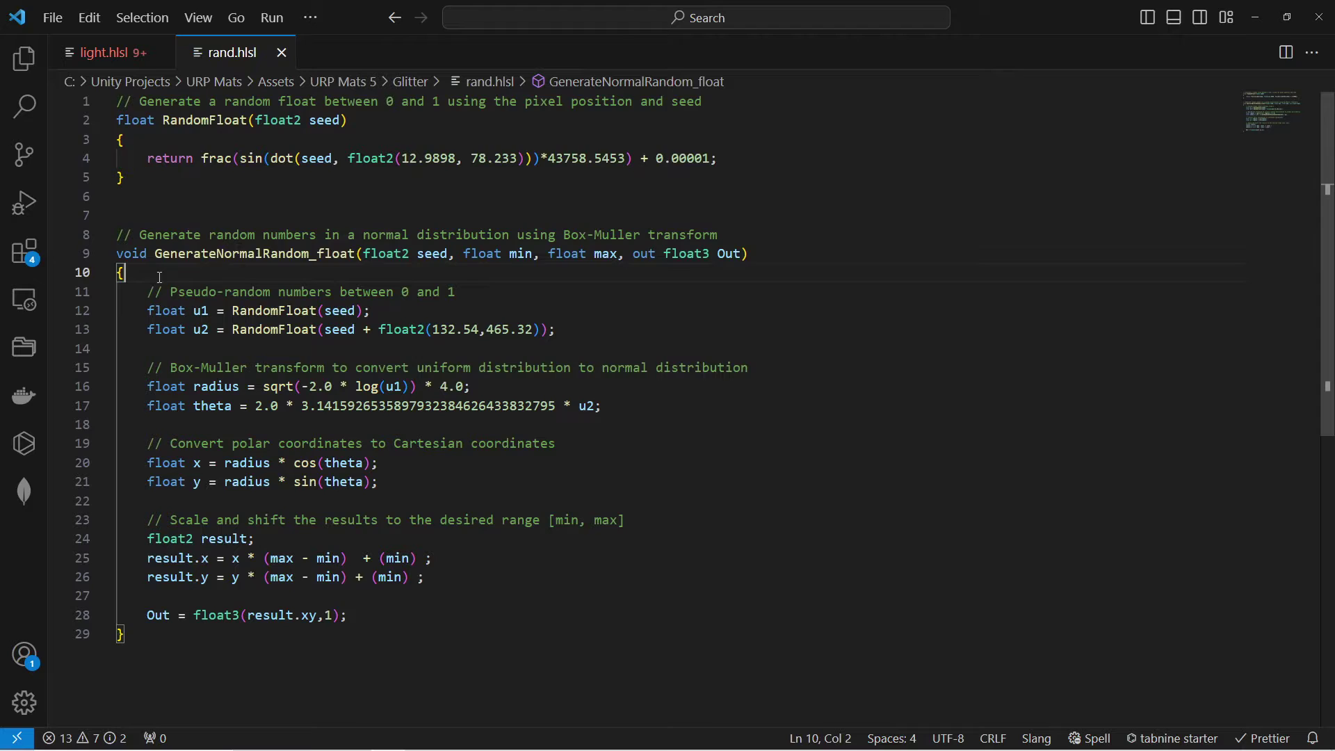
{"action": "scroll", "coordinate": [203, 273], "scroll_direction": "down", "scroll_amount": 1}
{"action": "left_click_drag", "start_coordinate": [195, 263], "coordinate": [203, 263]}
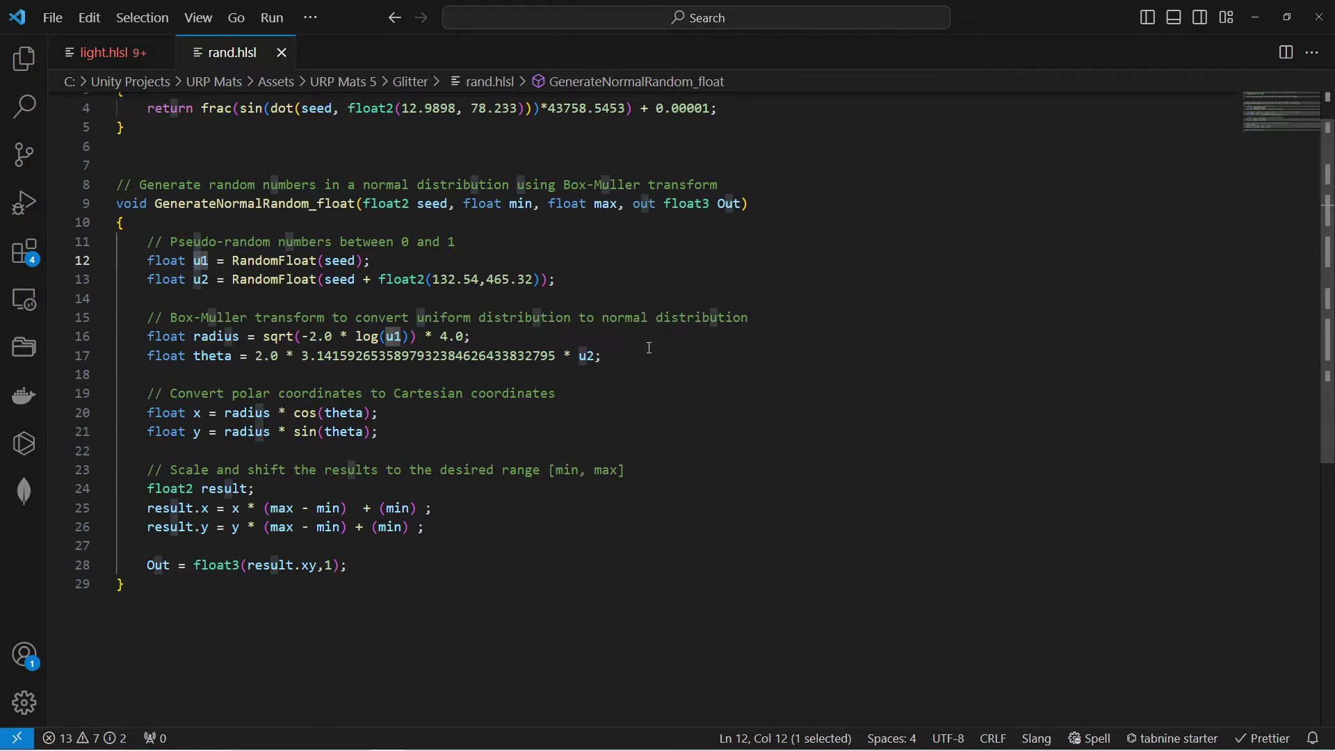
{"action": "scroll", "coordinate": [606, 352], "scroll_direction": "up", "scroll_amount": 1}
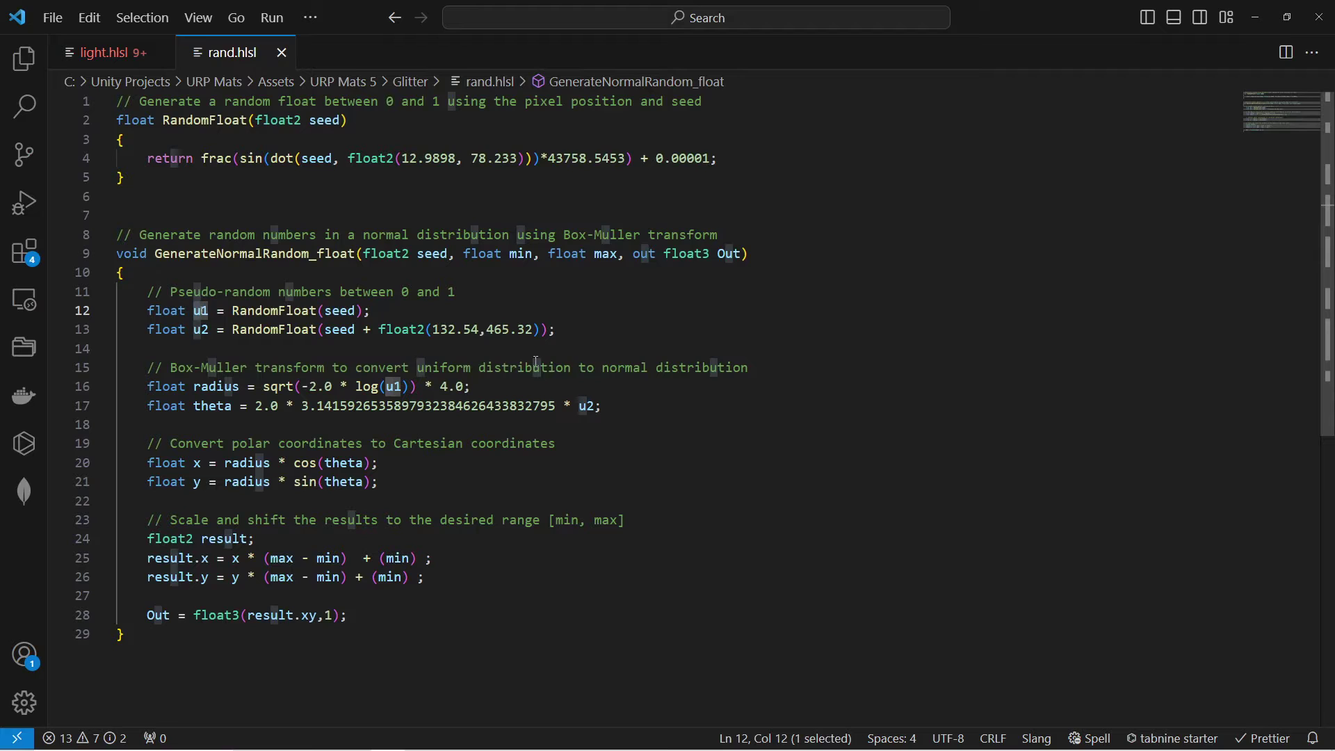
- Highlight the Box-Muller comment and the u1 and u2 variables on lines 12–13
{"action": "double_click", "coordinate": [199, 367]}
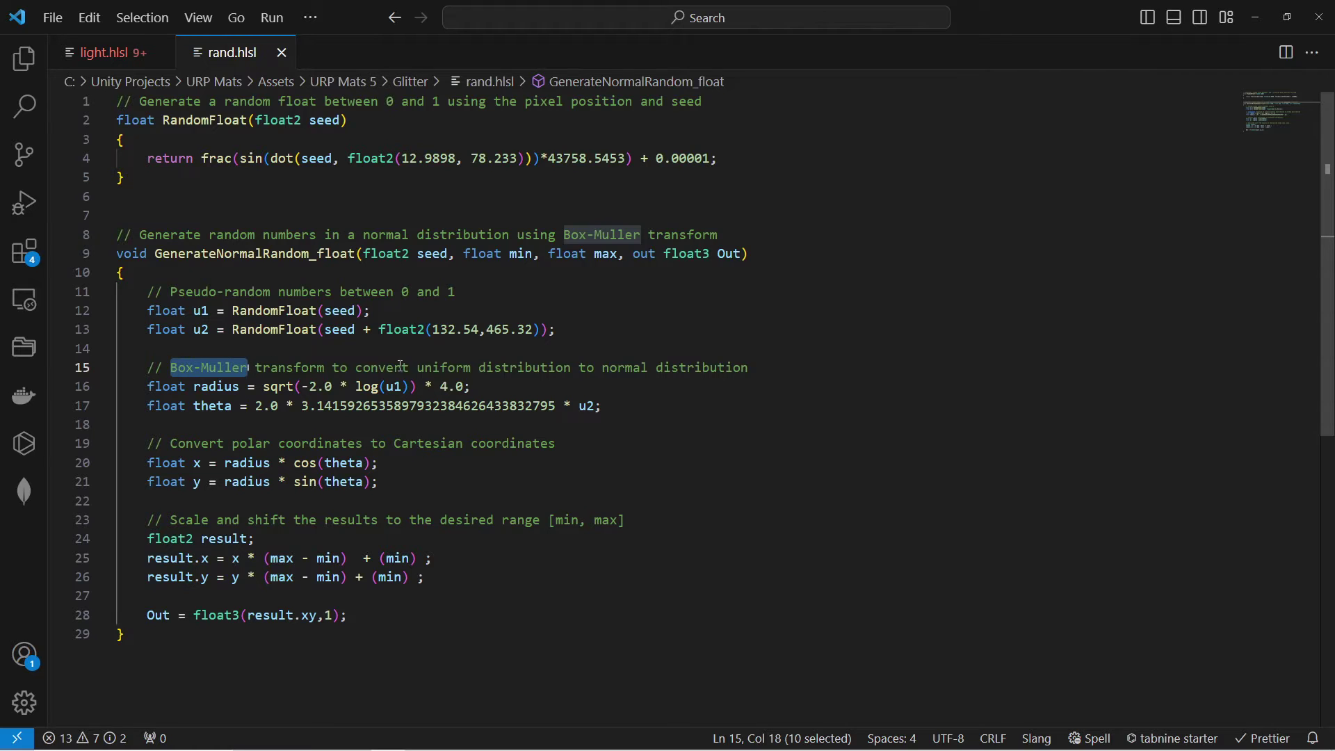
{"action": "left_click", "coordinate": [189, 282]}
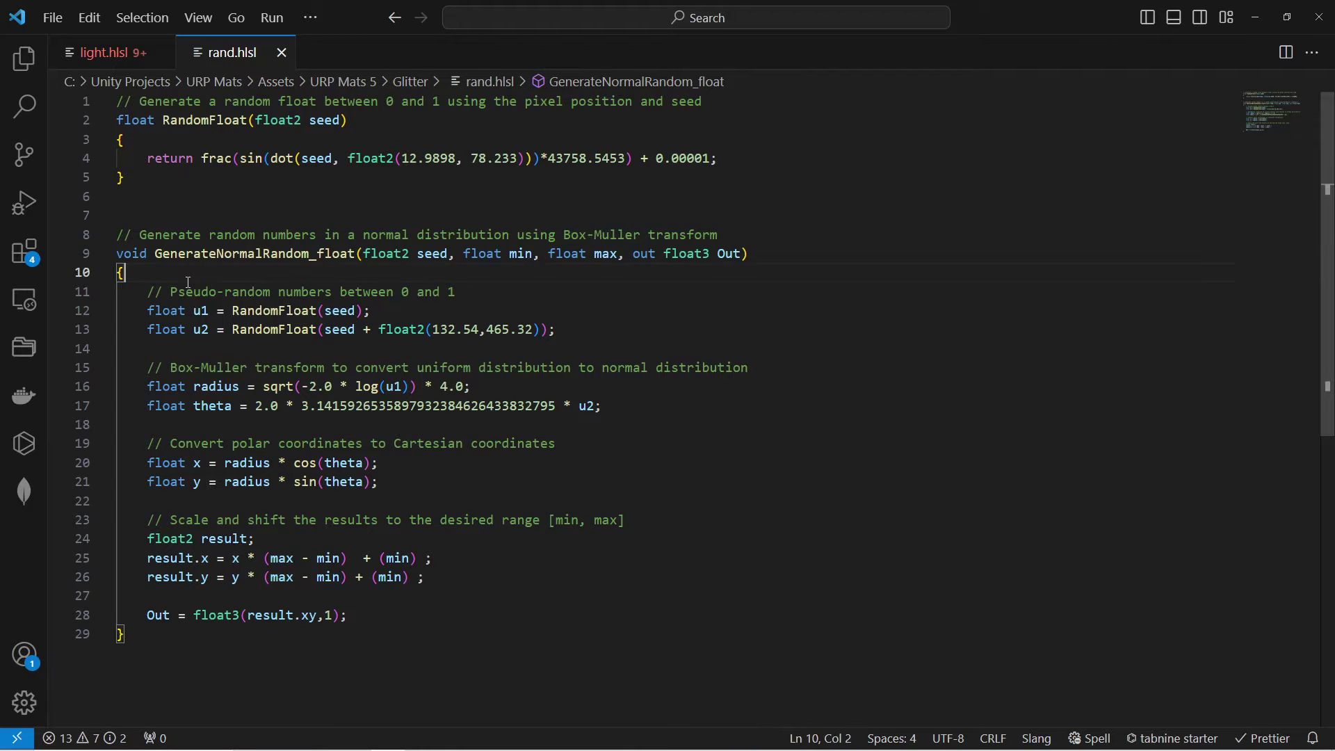
{"action": "left_click", "coordinate": [201, 311]}
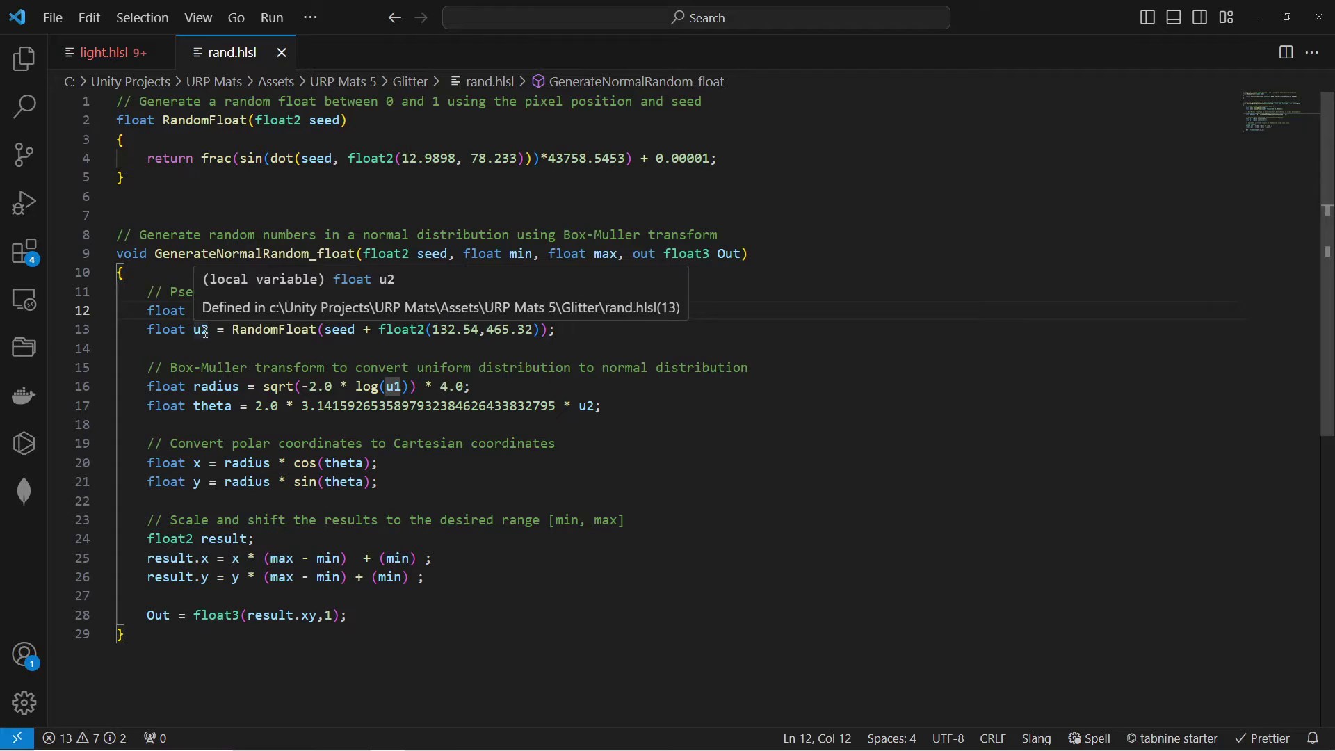
{"action": "double_click", "coordinate": [203, 330]}
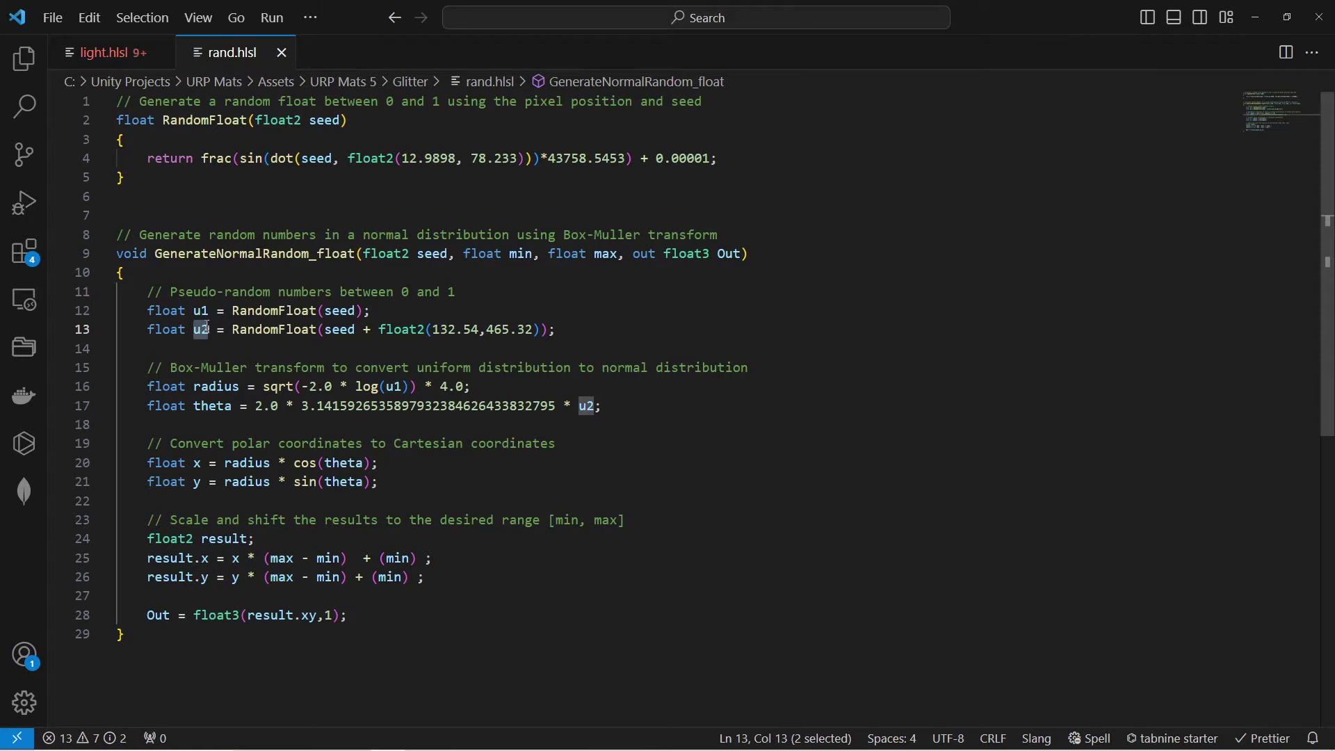
{"action": "mouse_move", "coordinate": [205, 314]}
{"action": "mouse_move", "coordinate": [252, 482]}
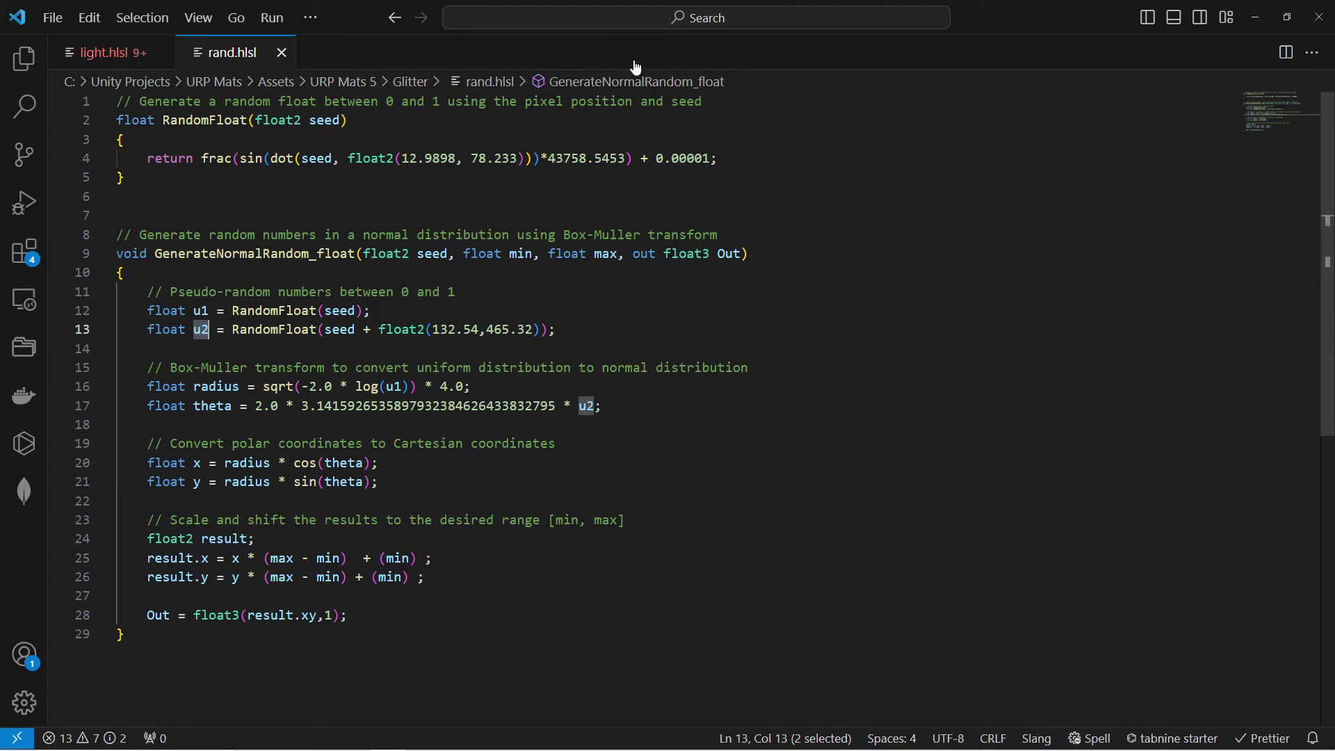
- Compare the graph's custom function node with the code's Out assignment constant 1, ending in Unity
{"action": "key", "text": "alt+Tab"}
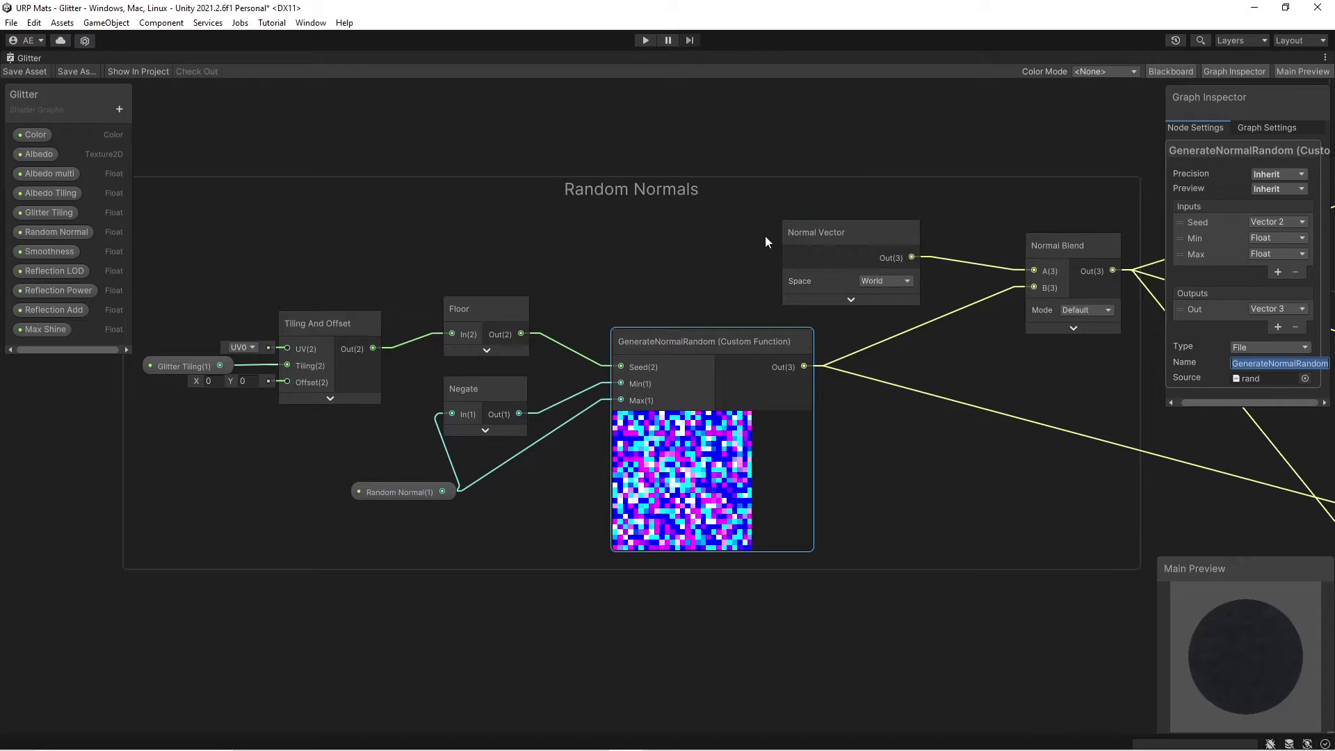
{"action": "middle_click_drag", "start_coordinate": [897, 377], "coordinate": [758, 365]}
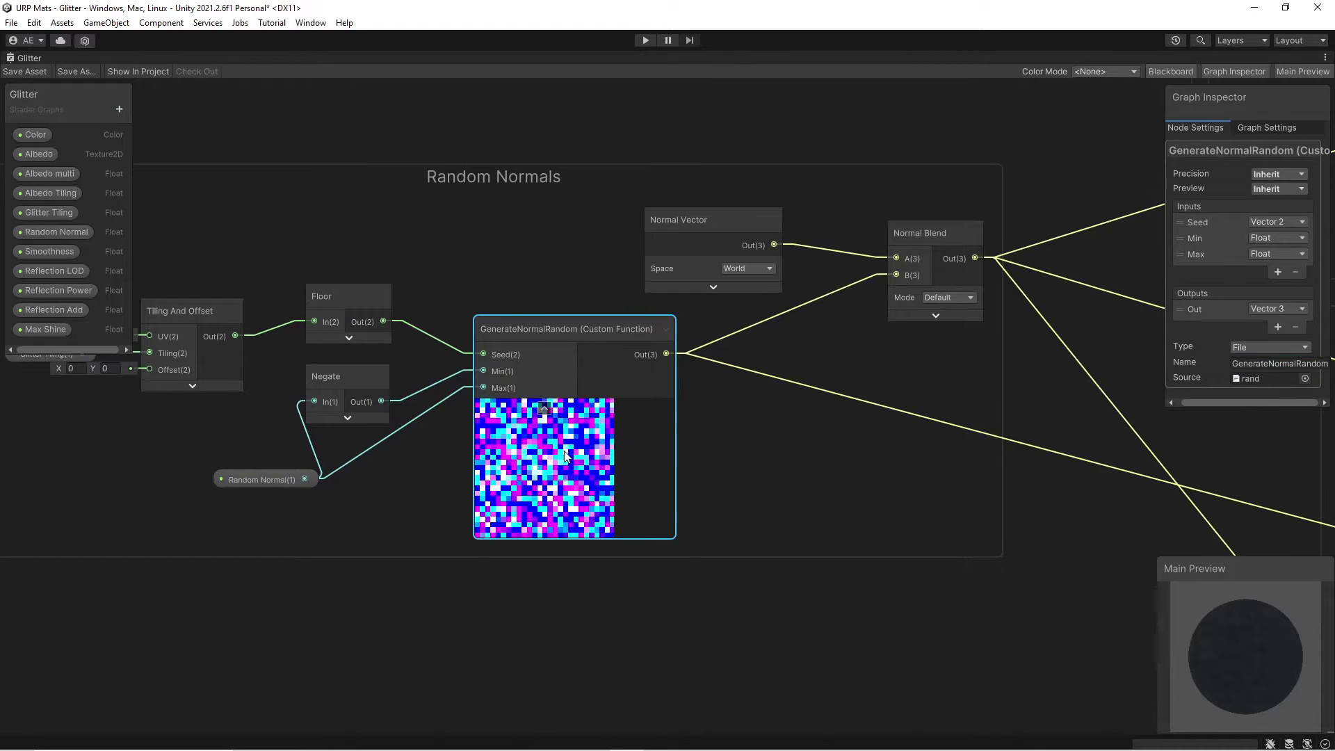
{"action": "scroll", "coordinate": [567, 451], "scroll_direction": "up", "scroll_amount": 1}
{"action": "key", "text": "alt+Tab"}
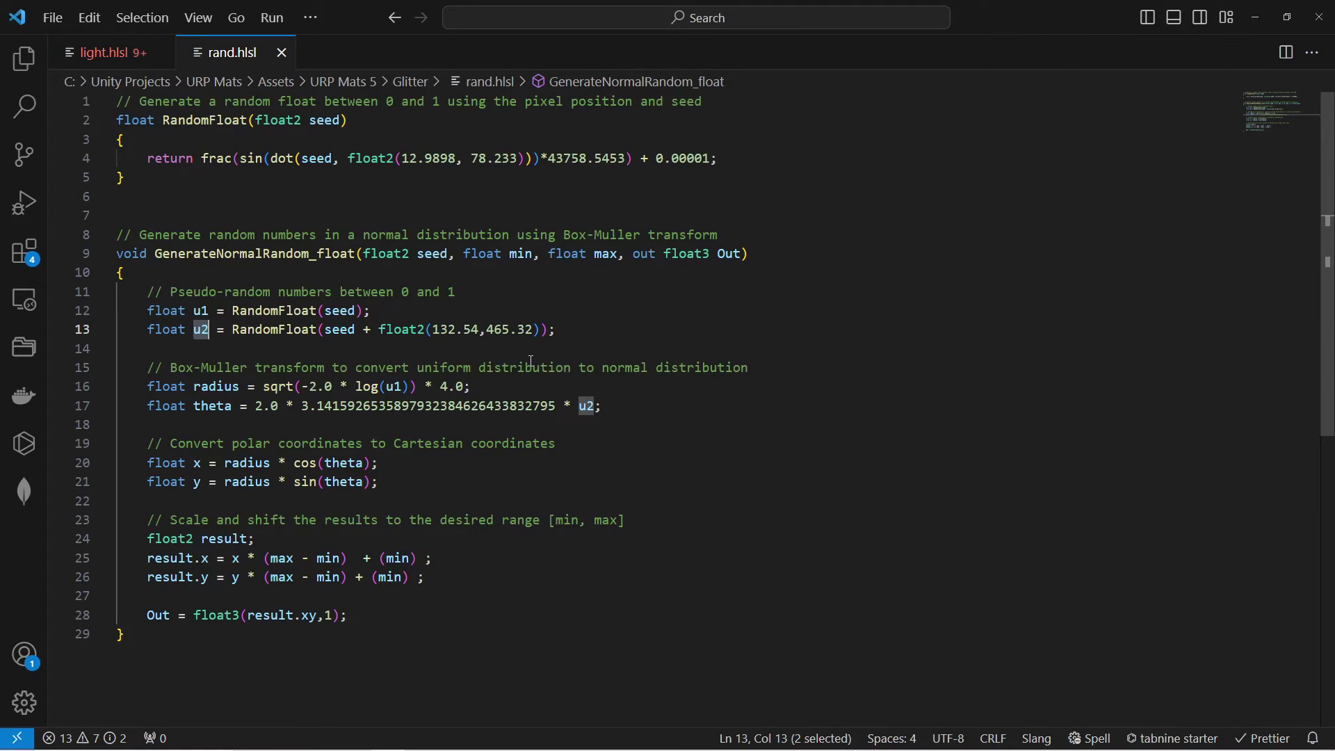
{"action": "double_click", "coordinate": [330, 617]}
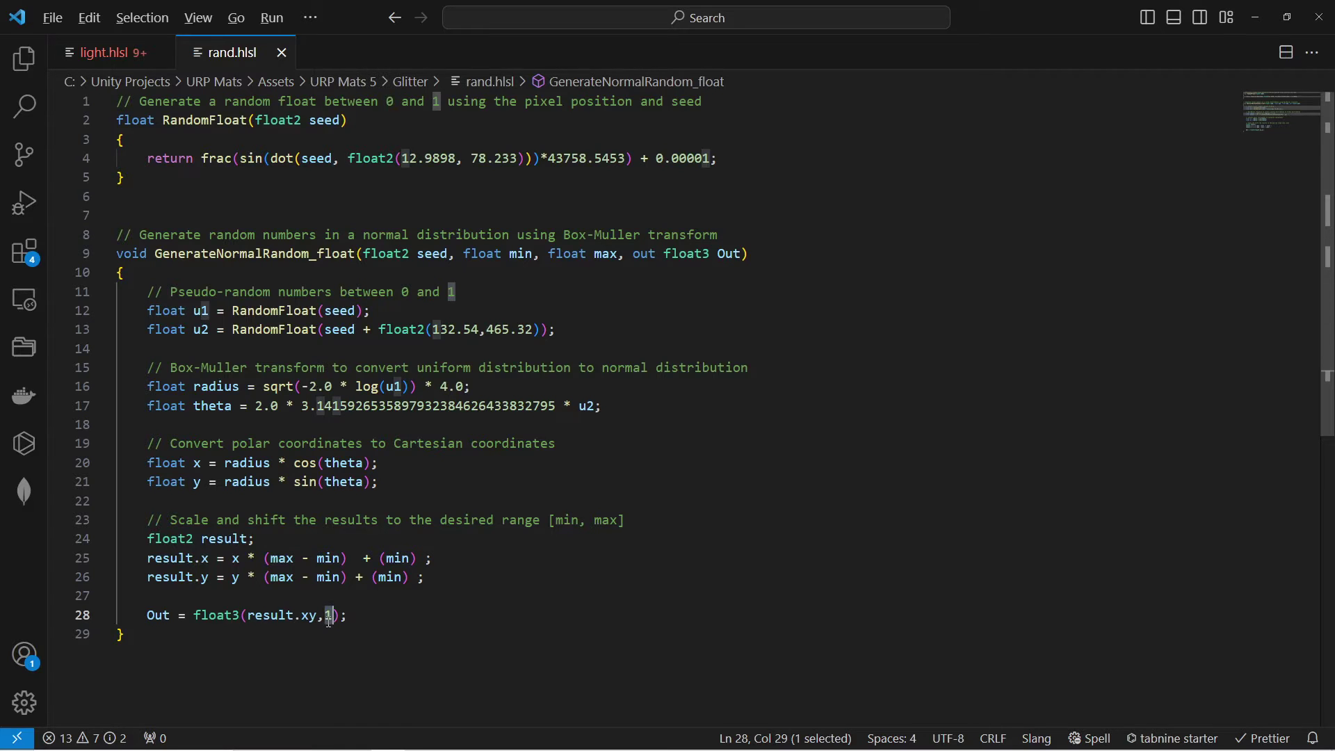
{"action": "key", "text": "alt+Tab"}
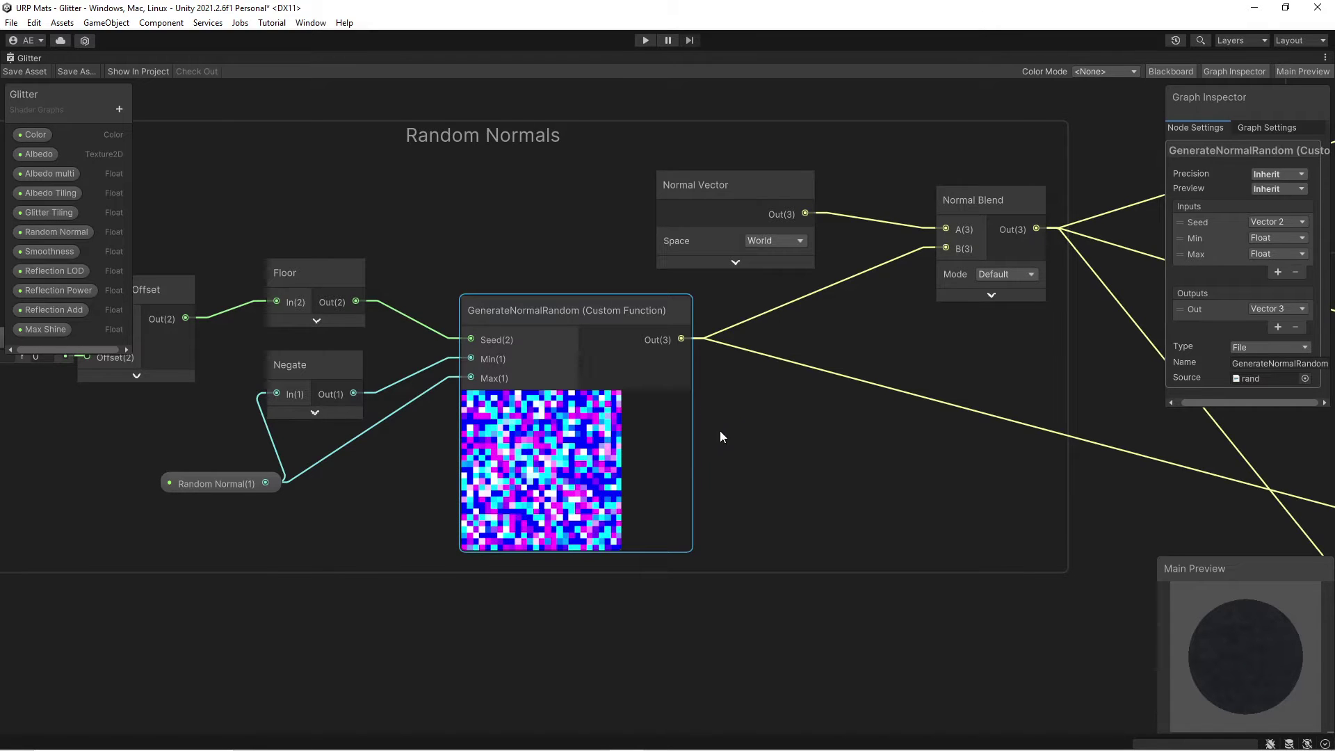
- Nudge the Normal Blend node slightly left and toggle its sphere preview open and closed
{"action": "middle_click_drag", "start_coordinate": [696, 432], "coordinate": [565, 498]}
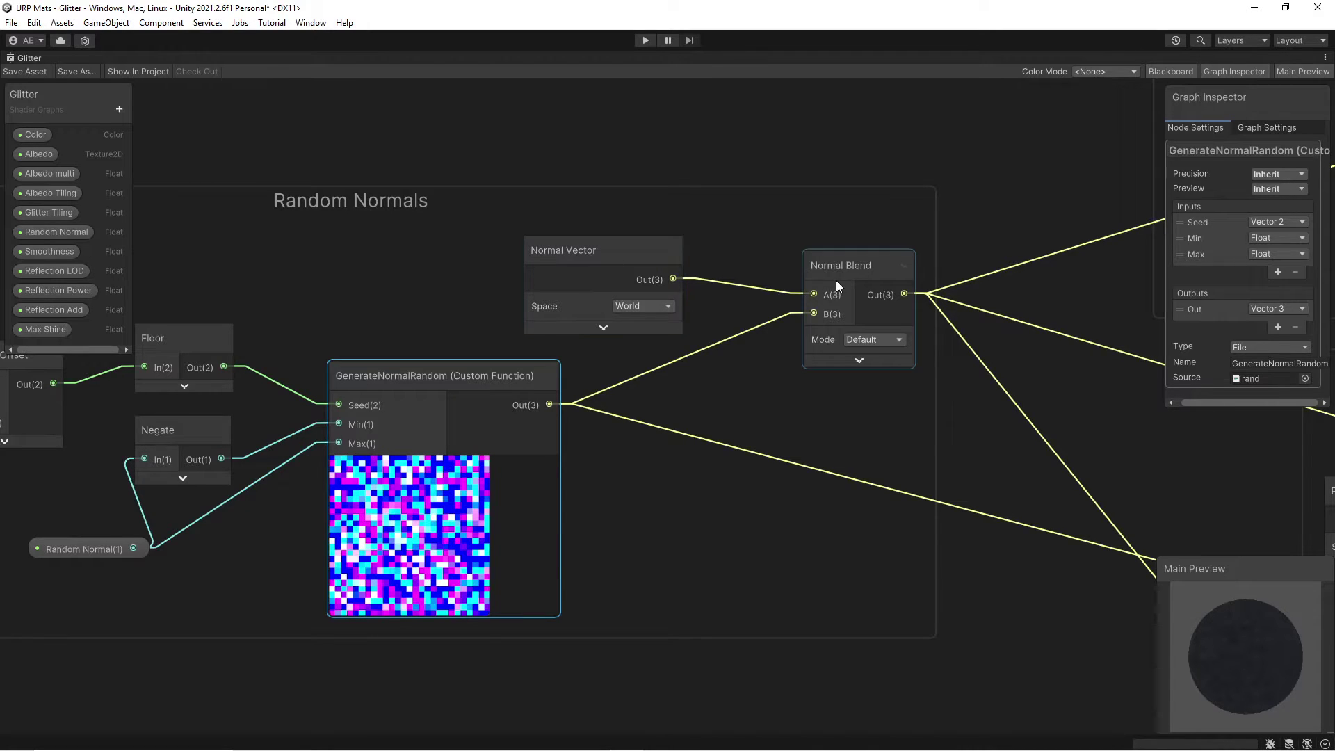
{"action": "left_click_drag", "start_coordinate": [836, 281], "coordinate": [827, 278]}
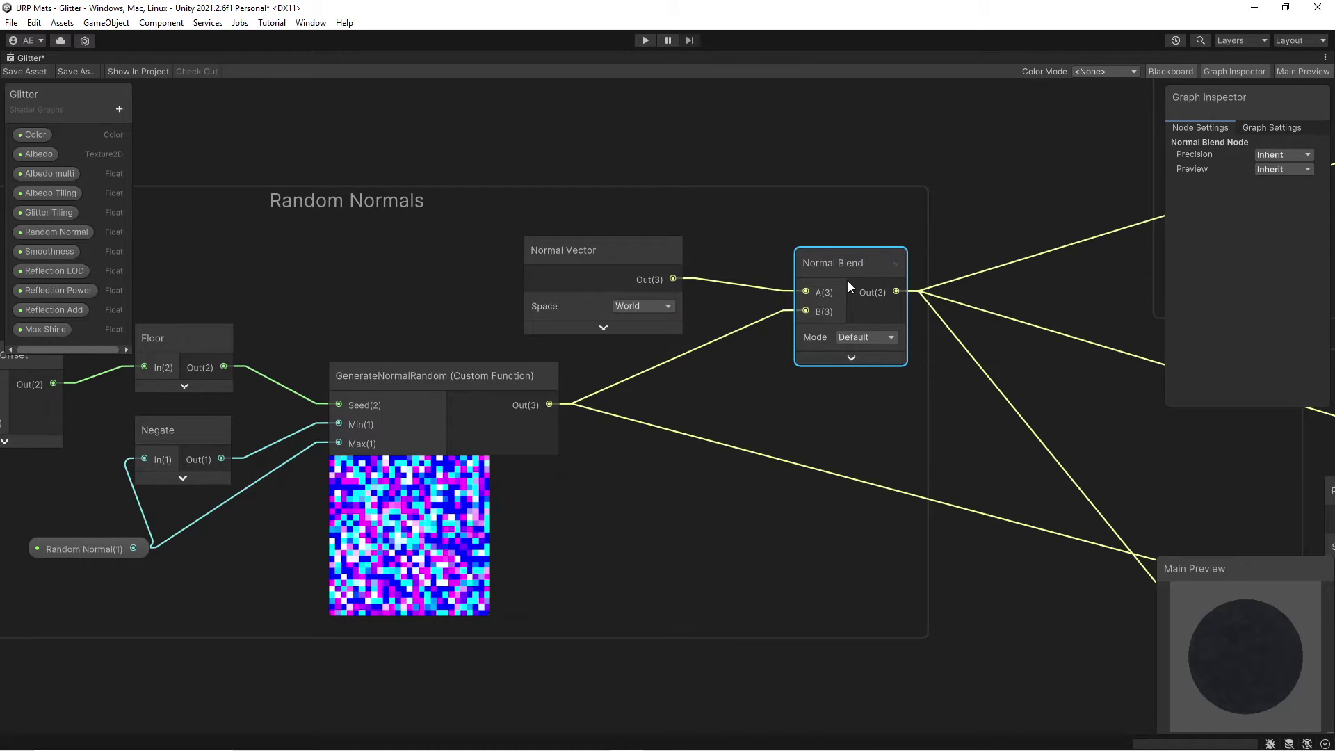
{"action": "left_click", "coordinate": [851, 359]}
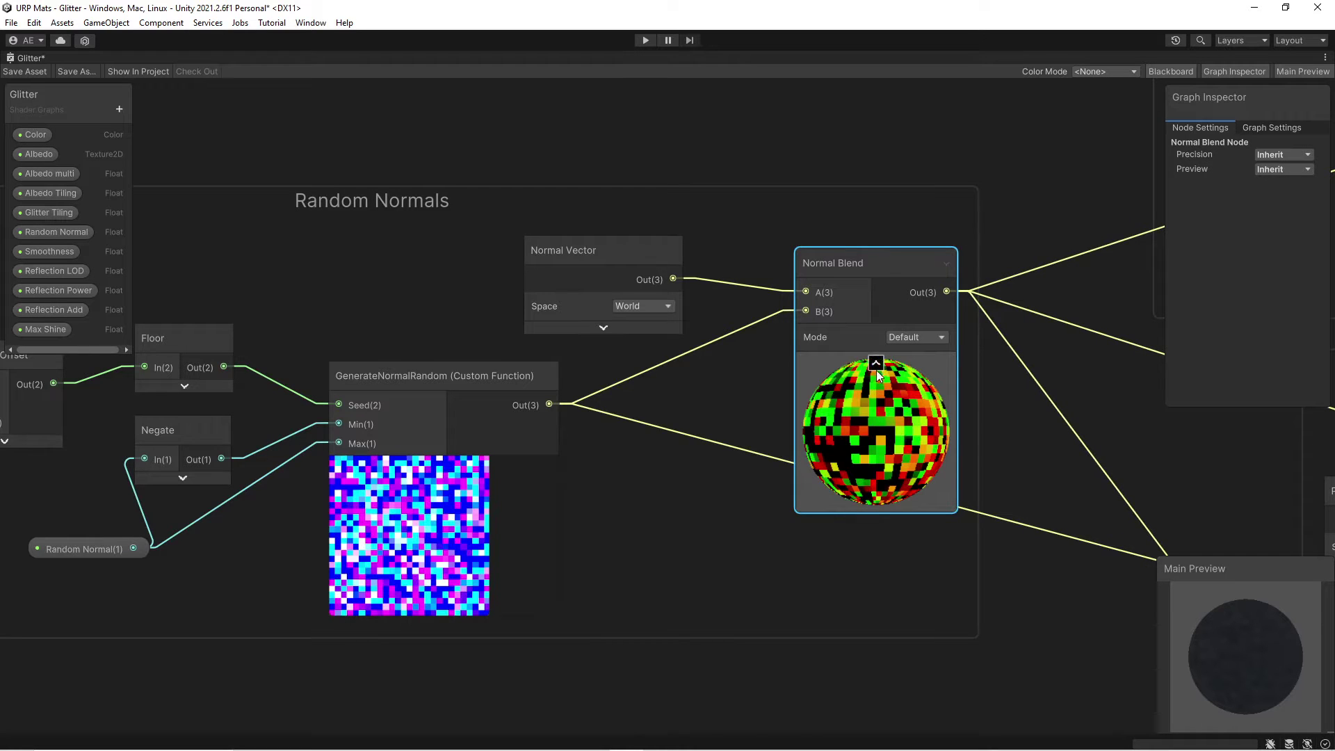
{"action": "left_click", "coordinate": [877, 363]}
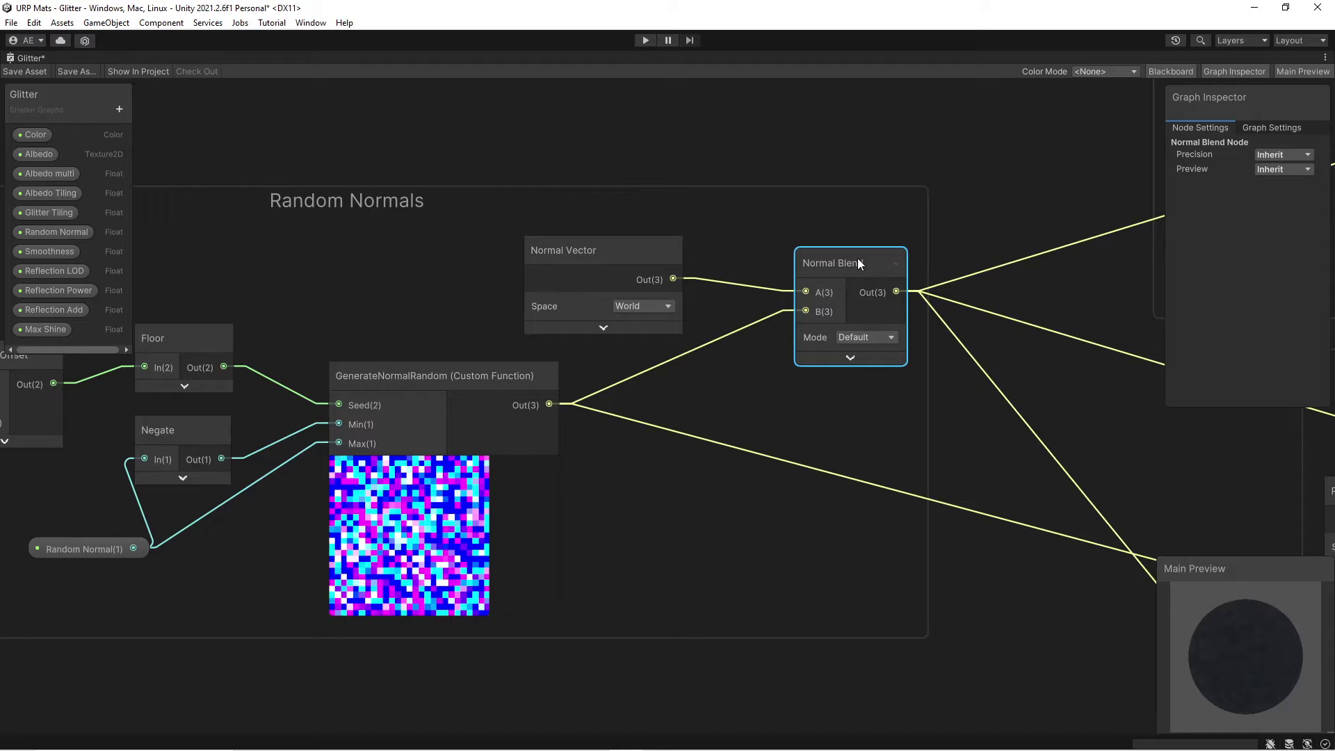
- Bring the Main Light group into view and nudge the MainLight node slightly right
{"action": "scroll", "coordinate": [1029, 257], "scroll_direction": "down", "scroll_amount": 5}
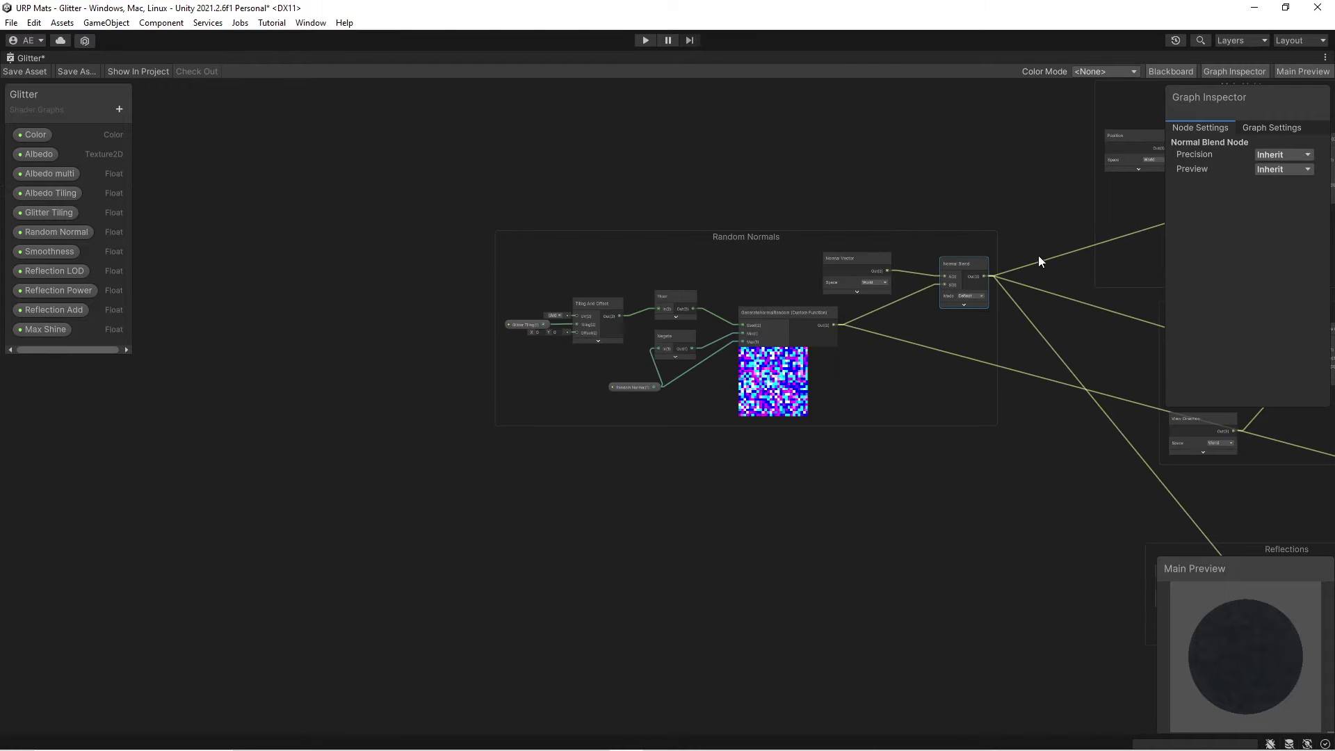
{"action": "middle_click_drag", "start_coordinate": [1037, 256], "coordinate": [557, 381]}
{"action": "scroll", "coordinate": [569, 363], "scroll_direction": "up", "scroll_amount": 5}
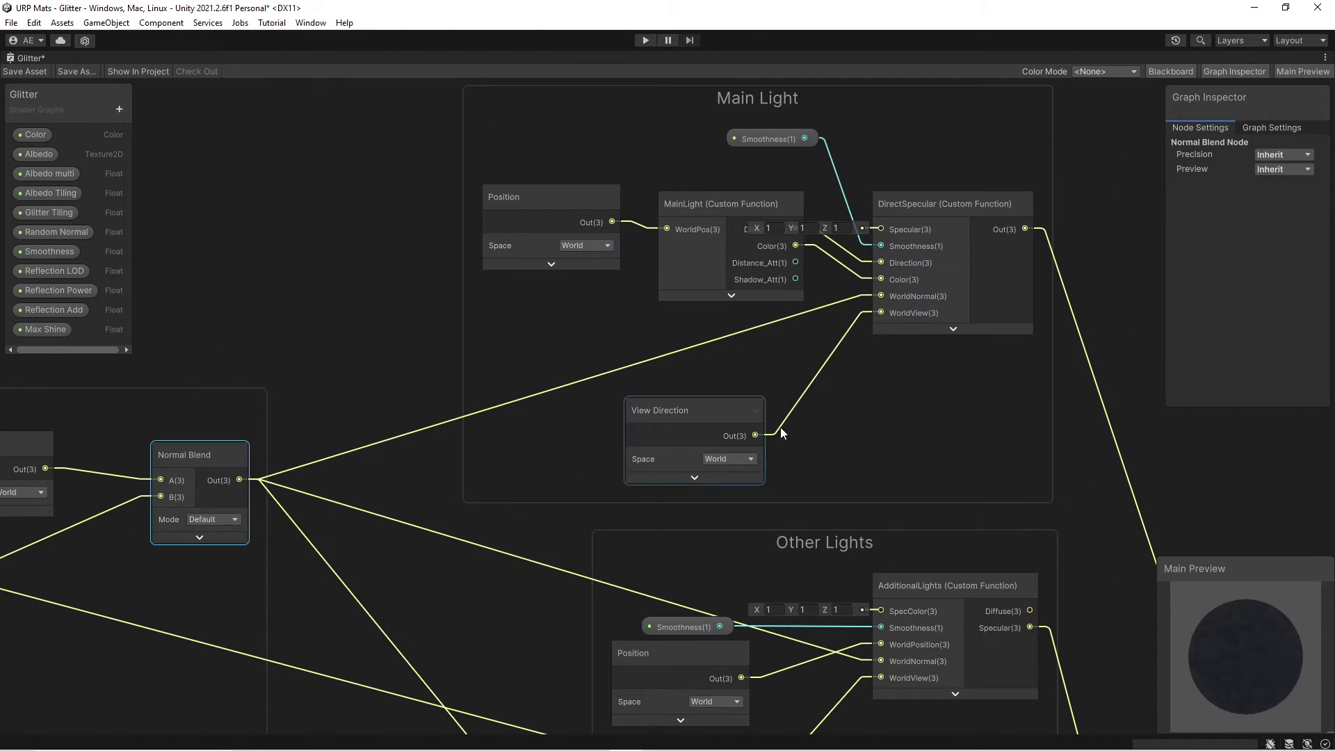
{"action": "scroll", "coordinate": [1077, 125], "scroll_direction": "up", "scroll_amount": 3}
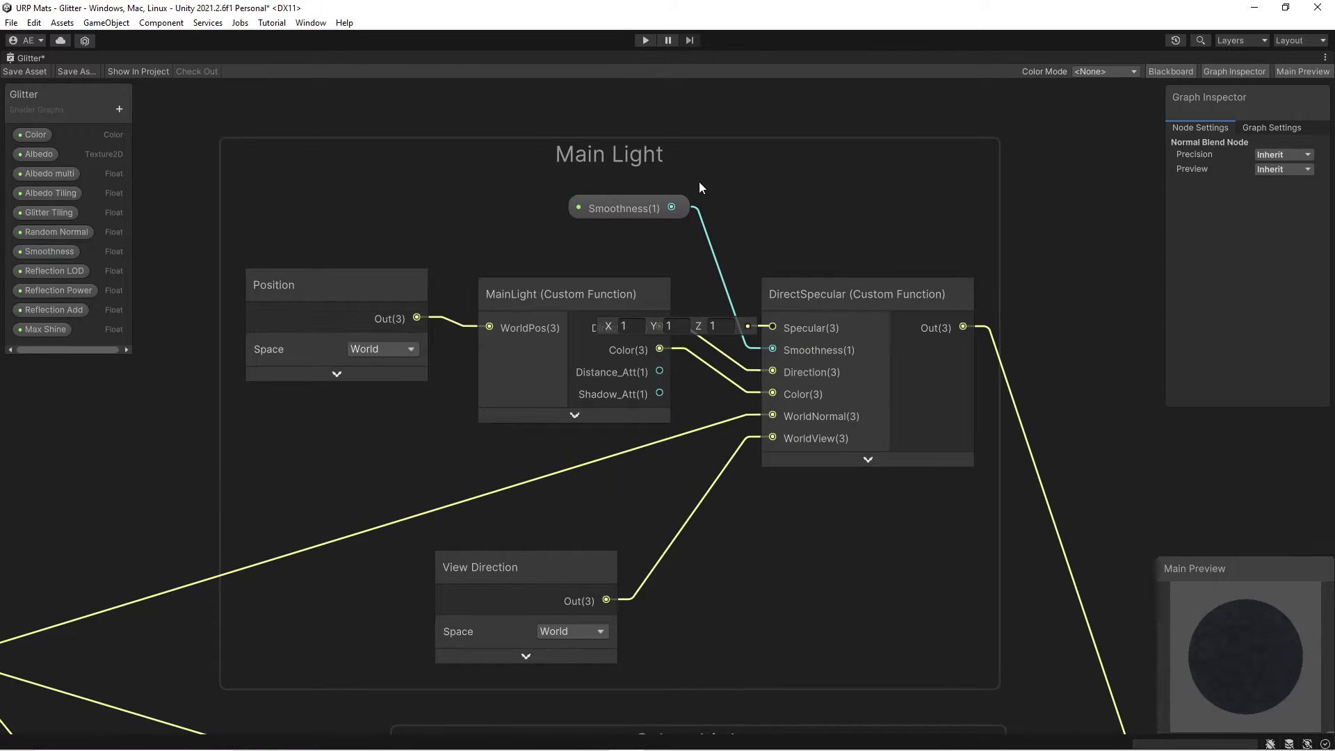
{"action": "scroll", "coordinate": [699, 181], "scroll_direction": "down", "scroll_amount": 1}
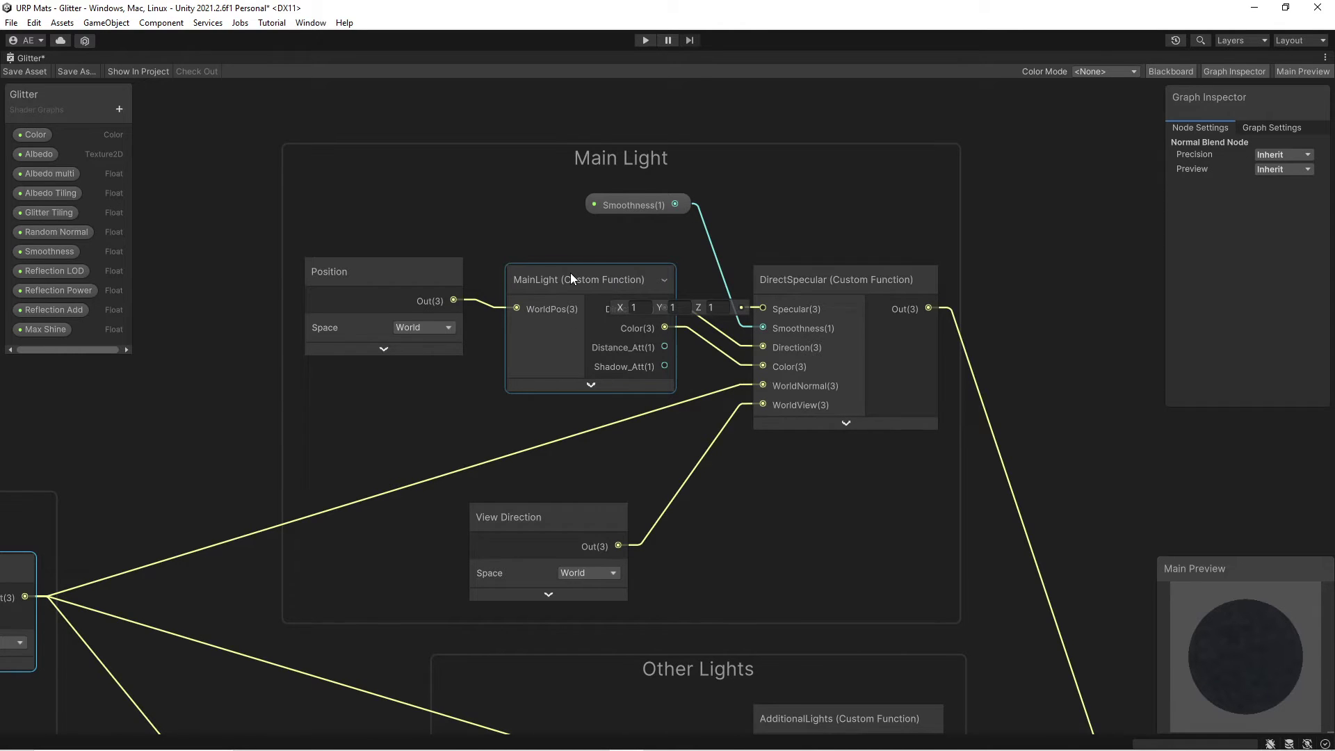
{"action": "mouse_move", "coordinate": [570, 274]}
{"action": "left_mouse_down"}
{"action": "mouse_move", "coordinate": [557, 294]}
{"action": "mouse_move", "coordinate": [578, 277]}
{"action": "left_mouse_up"}
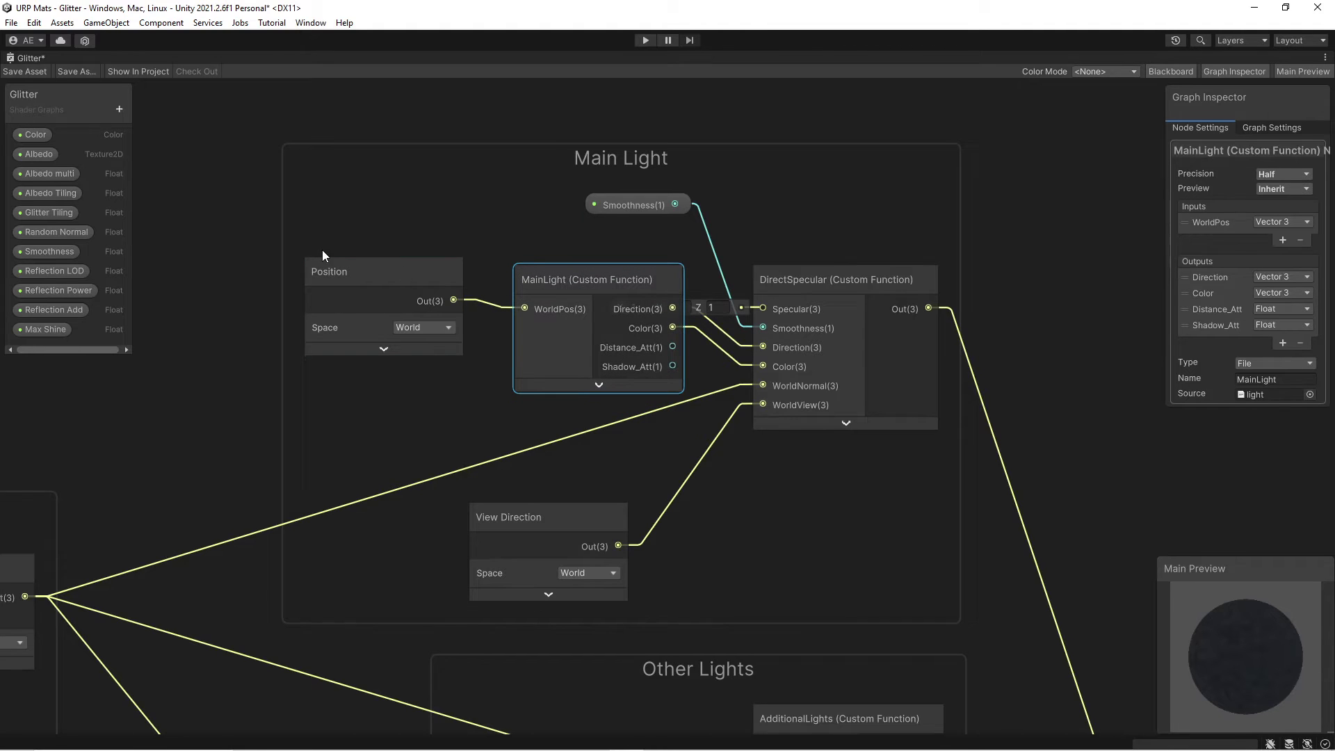
- Pan across Normal Blend, Other Lights, DirectSpecular and Reflections nodes, back to Main Light
{"action": "scroll", "coordinate": [184, 511], "scroll_direction": "down", "scroll_amount": 1}
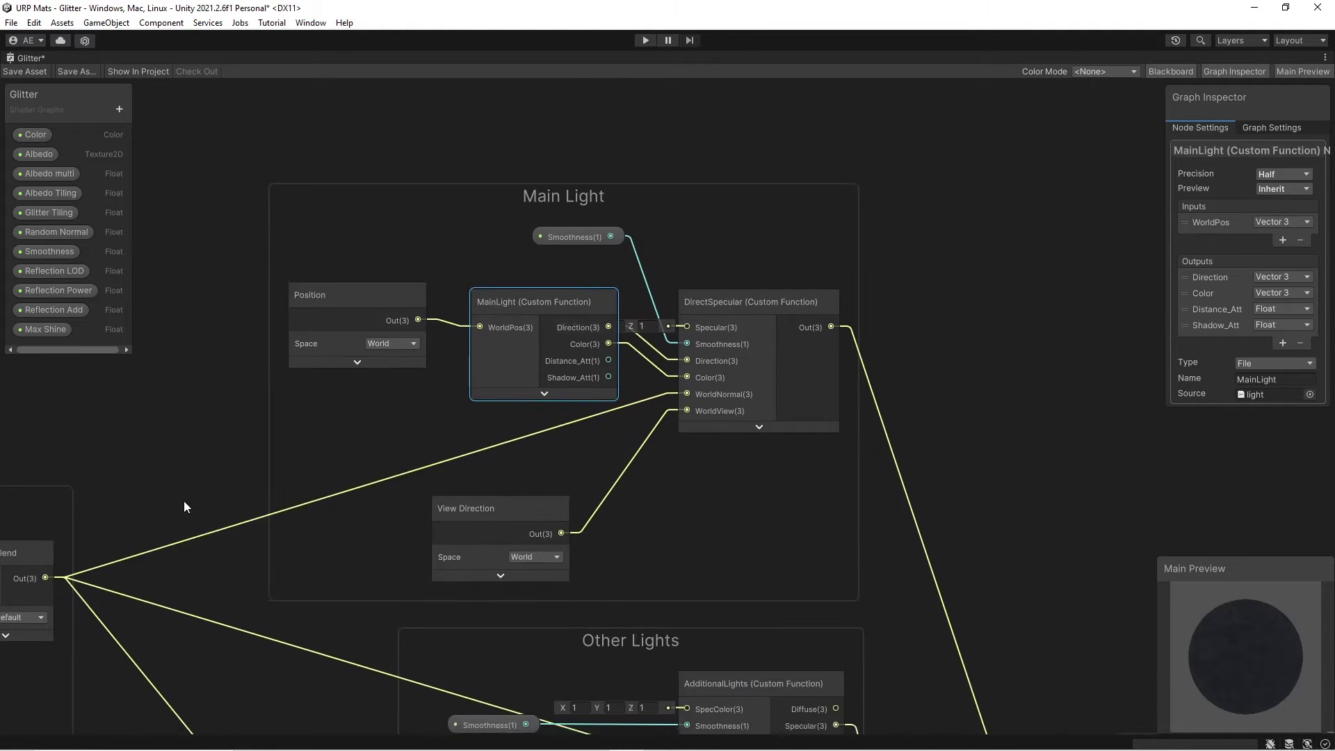
{"action": "middle_click_drag", "start_coordinate": [184, 501], "coordinate": [368, 337]}
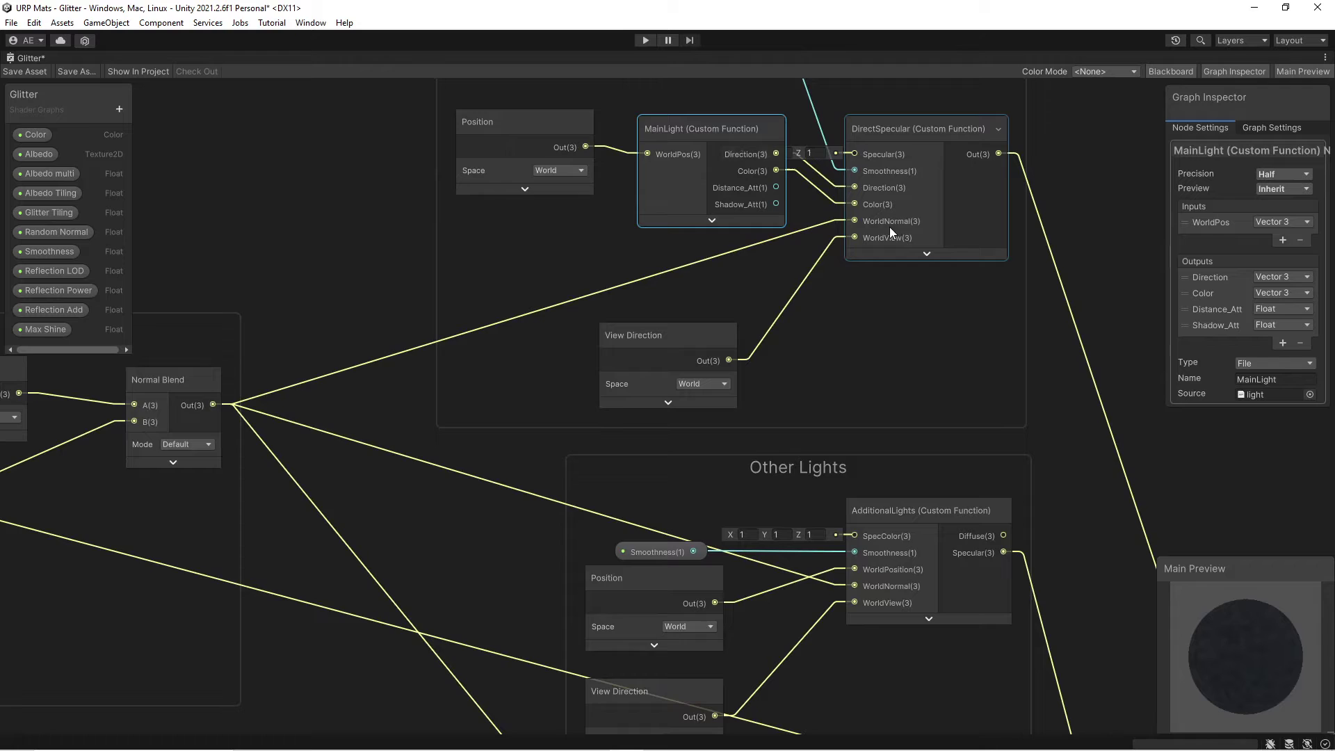
{"action": "scroll", "coordinate": [849, 411], "scroll_direction": "up", "scroll_amount": 3}
{"action": "middle_click_drag", "start_coordinate": [883, 302], "coordinate": [737, 35]}
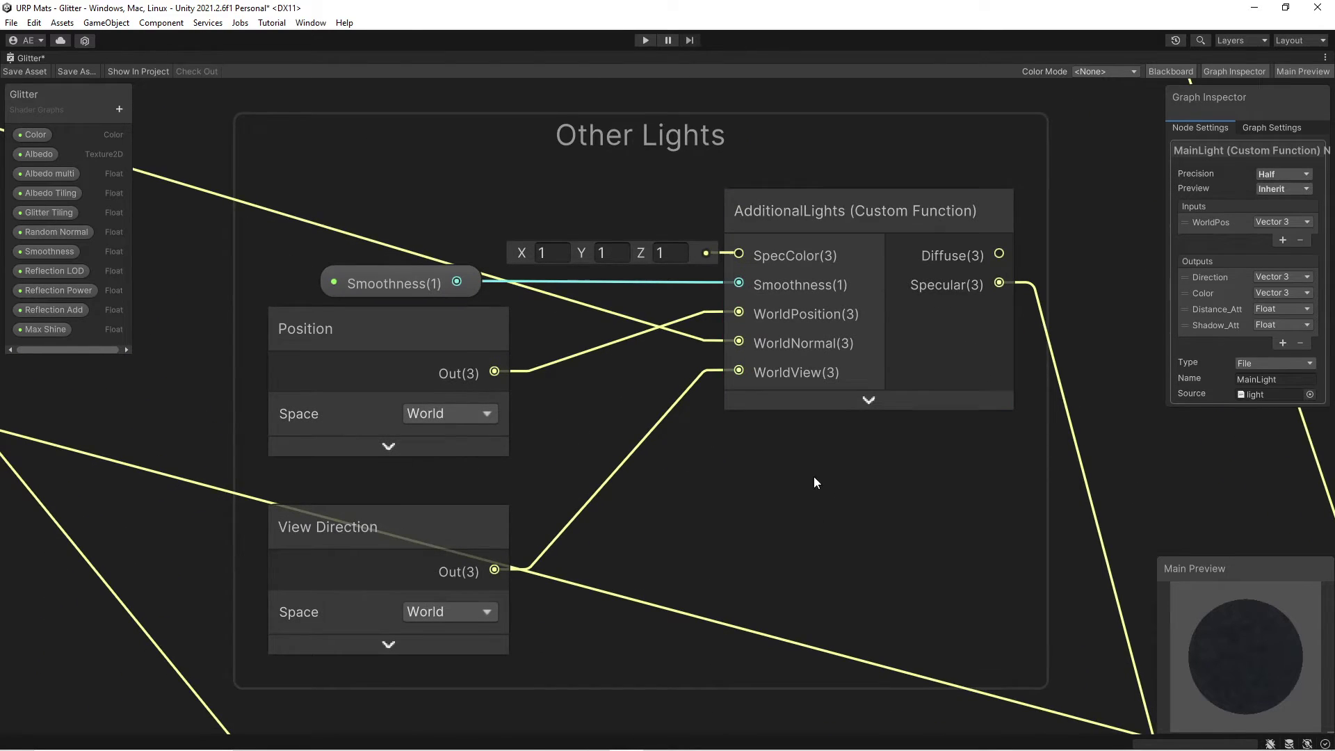
{"action": "middle_click_drag", "start_coordinate": [816, 482], "coordinate": [728, 310]}
{"action": "middle_click_drag", "start_coordinate": [704, 424], "coordinate": [716, 490]}
{"action": "scroll", "coordinate": [710, 245], "scroll_direction": "down", "scroll_amount": 3}
{"action": "scroll", "coordinate": [758, 324], "scroll_direction": "up", "scroll_amount": 3}
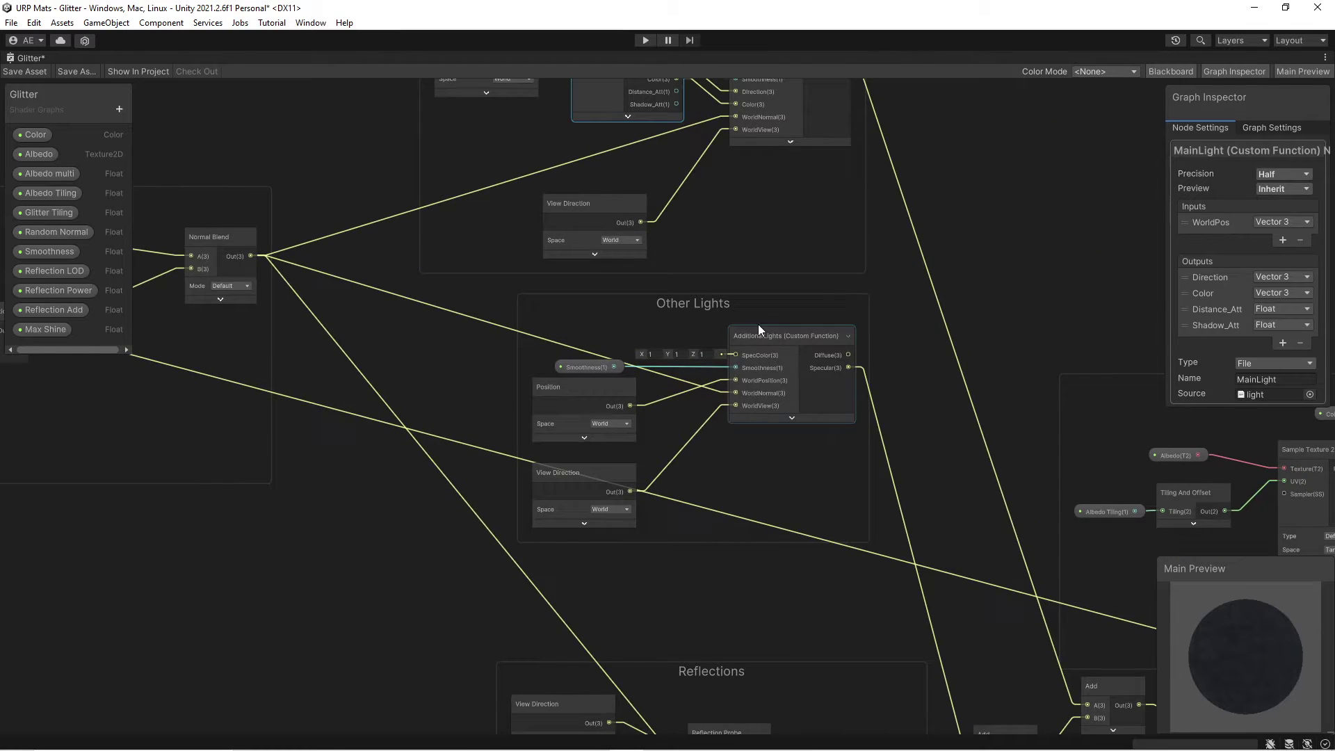
{"action": "middle_click_drag", "start_coordinate": [758, 324], "coordinate": [769, 432]}
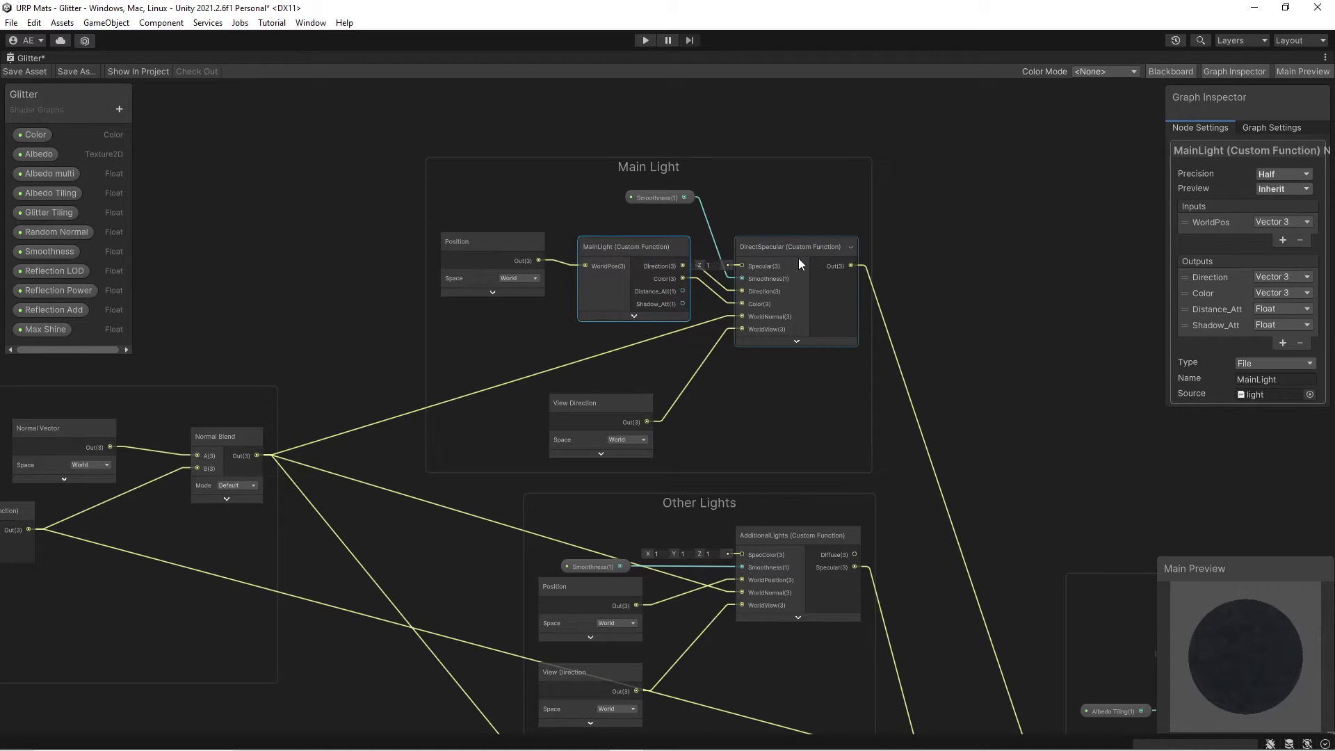
- Select the AdditionalLights node, then switch to the custom lighting blog article
{"action": "left_click", "coordinate": [807, 545]}
{"action": "scroll", "coordinate": [620, 281], "scroll_direction": "up", "scroll_amount": 3}
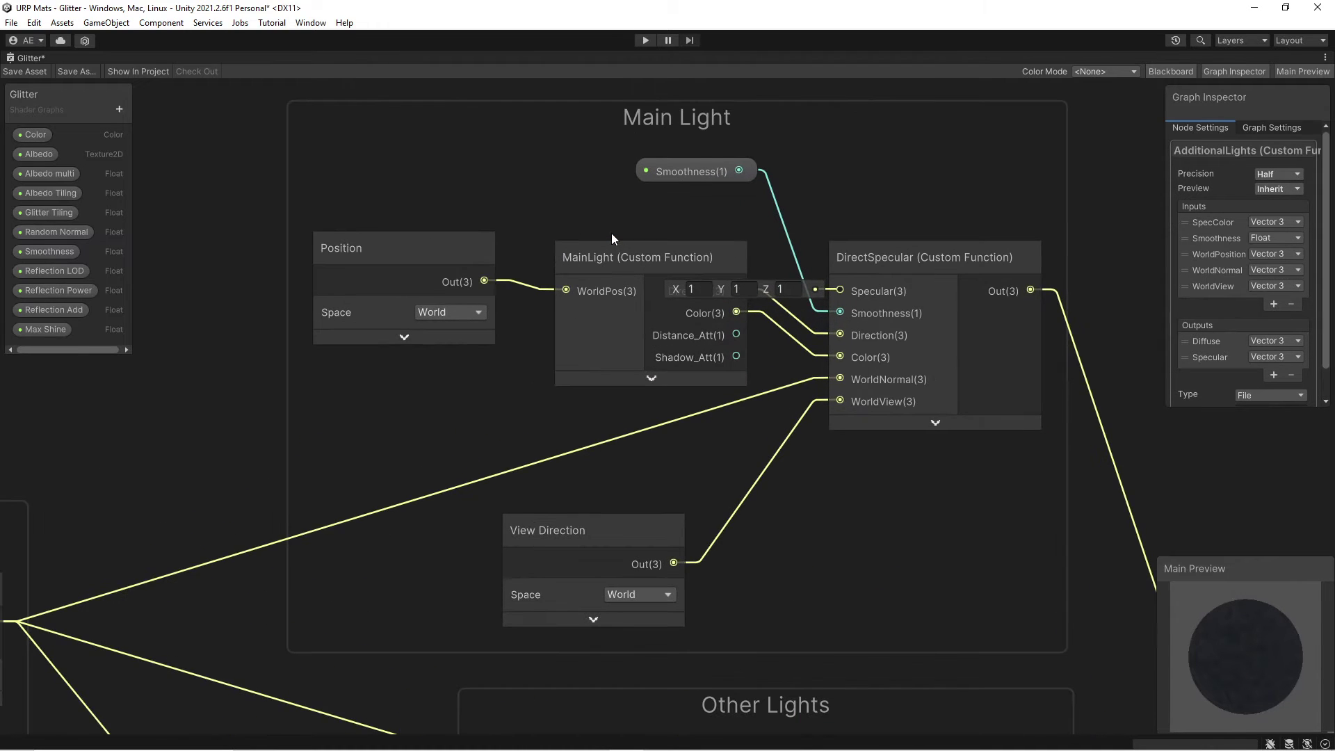
{"action": "middle_click_drag", "start_coordinate": [620, 281], "coordinate": [619, 305]}
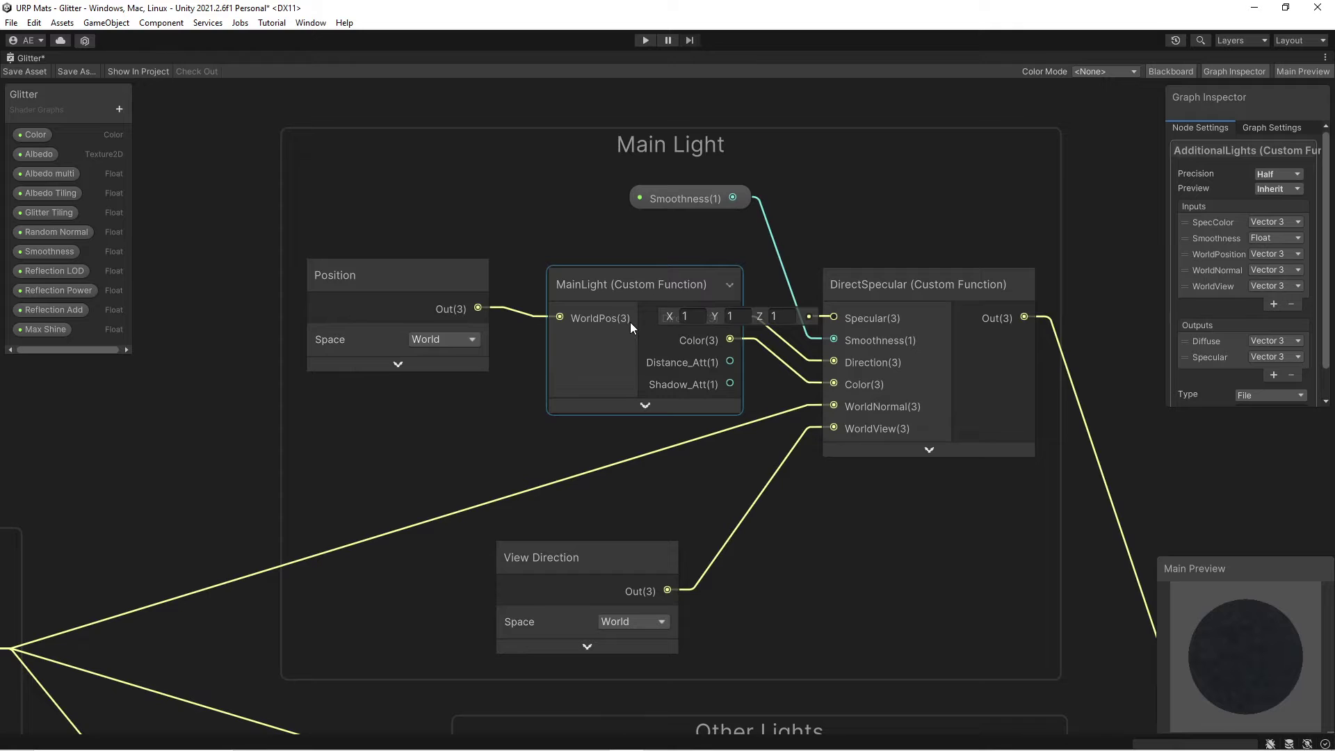
{"action": "key", "text": "alt+Tab"}
{"action": "key", "text": "alt+Tab"}
{"action": "key", "text": "alt+Tab"}
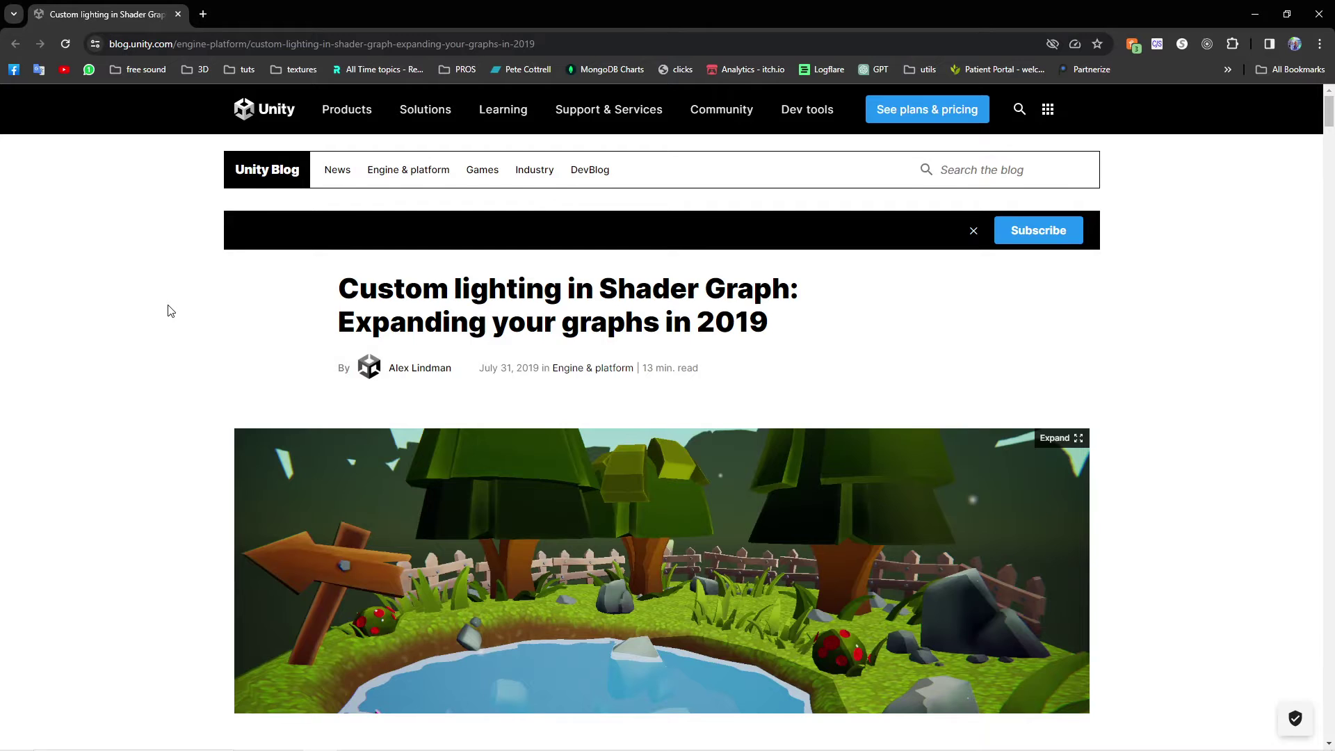
- Skim the 'Custom lighting in Shader Graph' article, then return to the Glitter graph in Unity
{"action": "scroll", "coordinate": [167, 311], "scroll_direction": "down", "scroll_amount": 1}
{"action": "scroll", "coordinate": [573, 539], "scroll_direction": "down", "scroll_amount": 2}
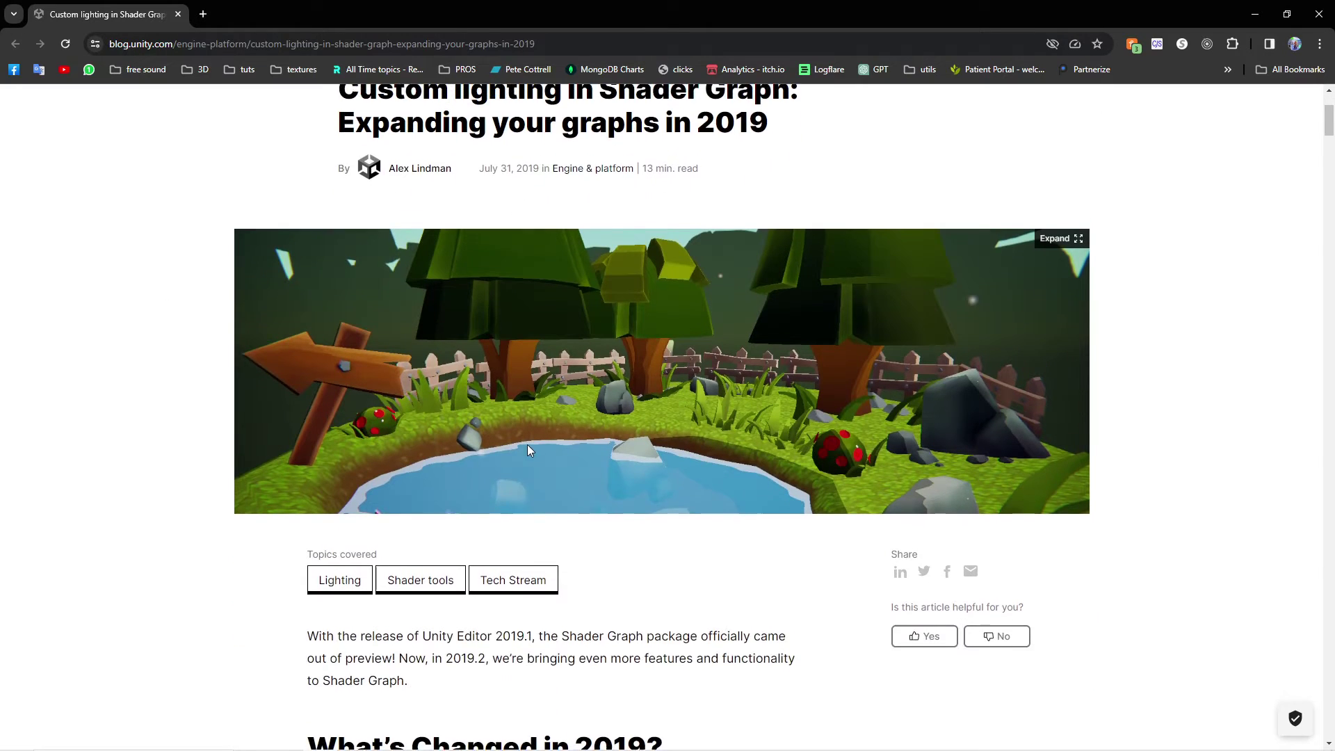
{"action": "scroll", "coordinate": [527, 450], "scroll_direction": "down", "scroll_amount": 2}
{"action": "scroll", "coordinate": [527, 450], "scroll_direction": "up", "scroll_amount": 3}
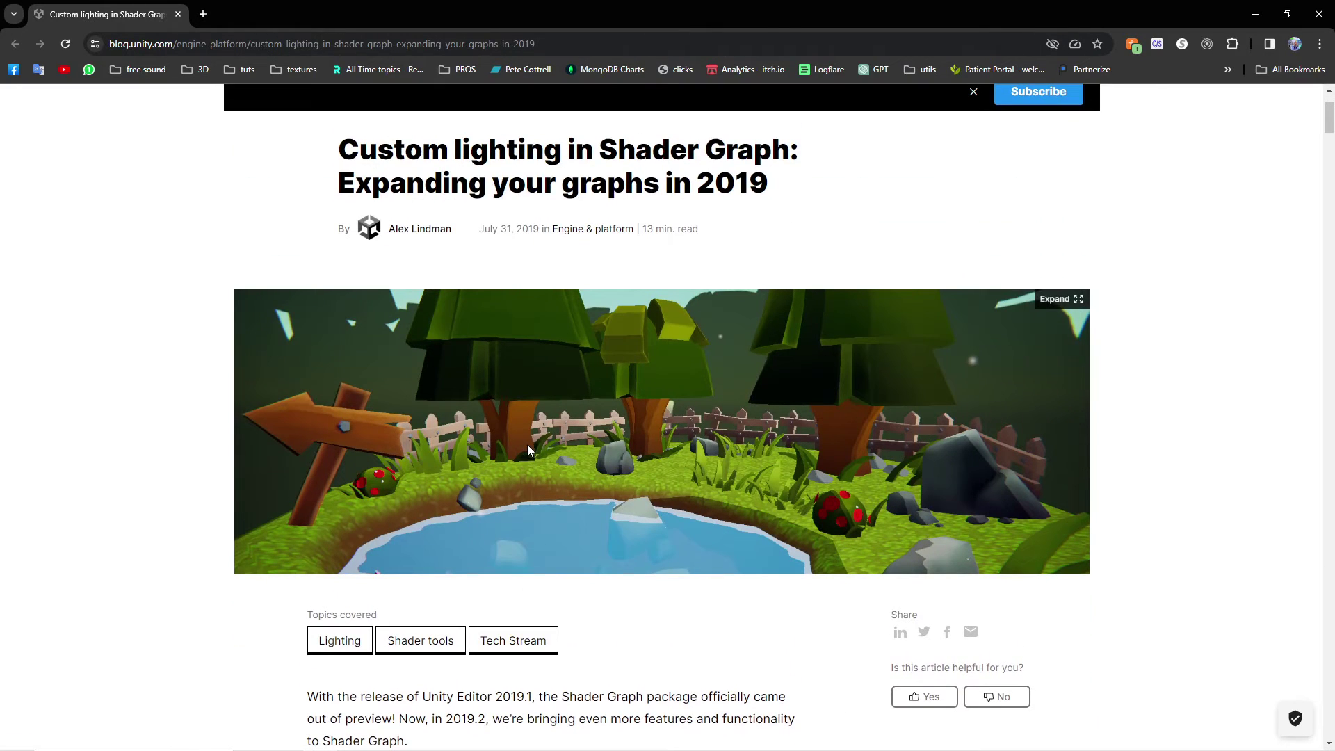
{"action": "key", "text": "alt+Tab"}
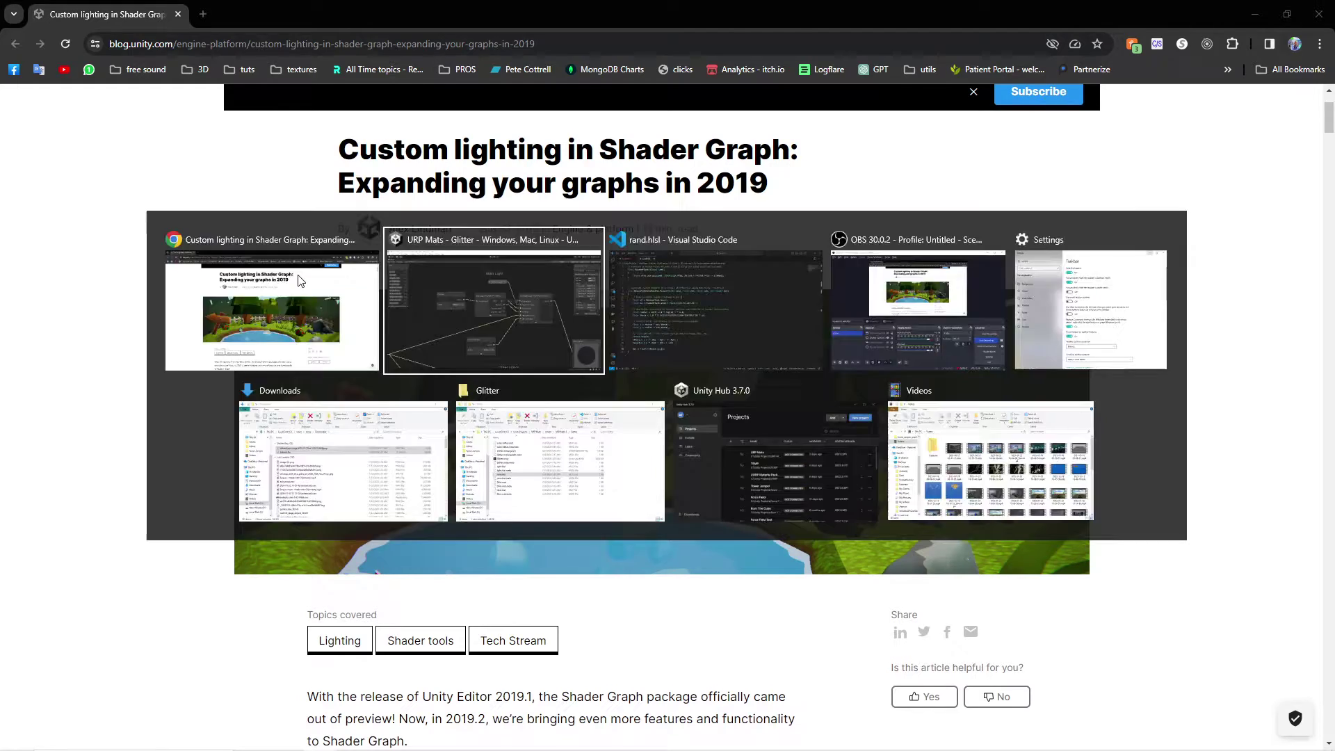
{"action": "left_click", "coordinate": [588, 293]}
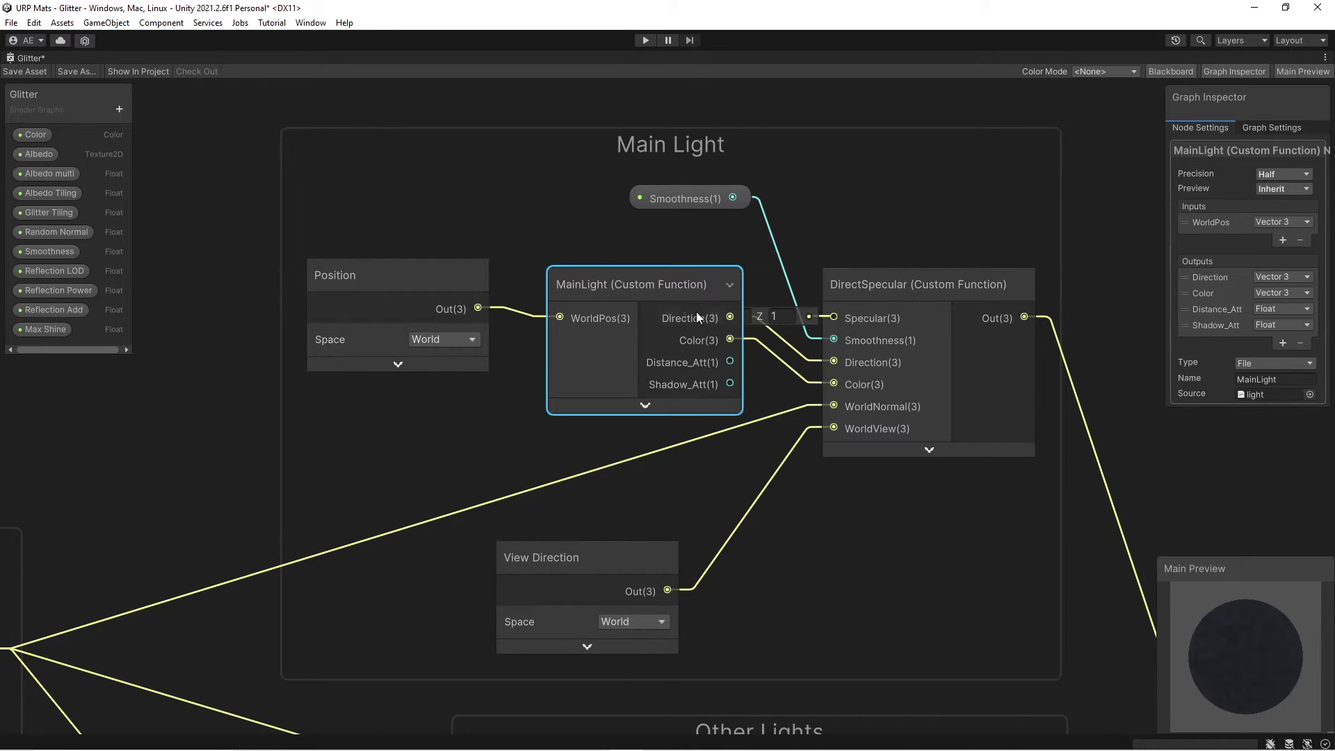
- Shift MainLight left, raise DirectSpecular level with it, and nudge Smoothness down-right to straighten the wires
{"action": "left_click_drag", "start_coordinate": [680, 297], "coordinate": [663, 303]}
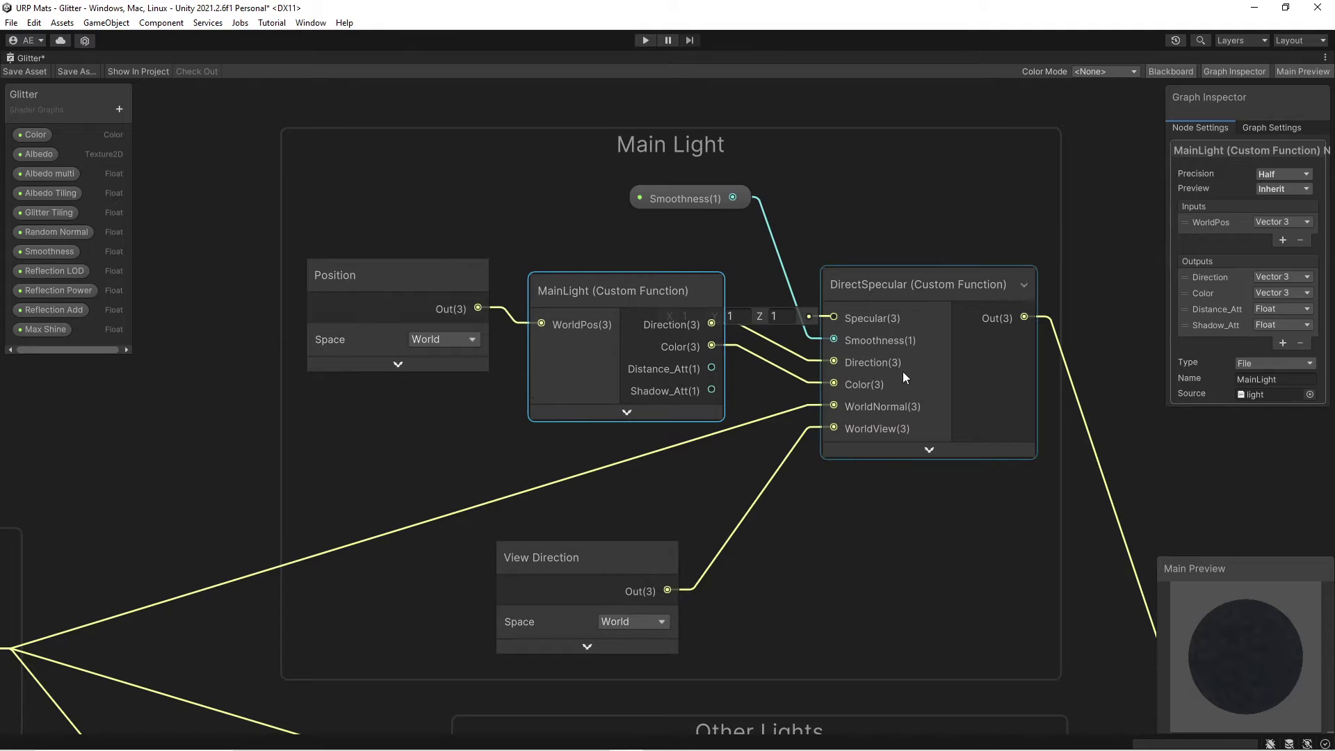
{"action": "middle_click_drag", "start_coordinate": [859, 106], "coordinate": [637, 121]}
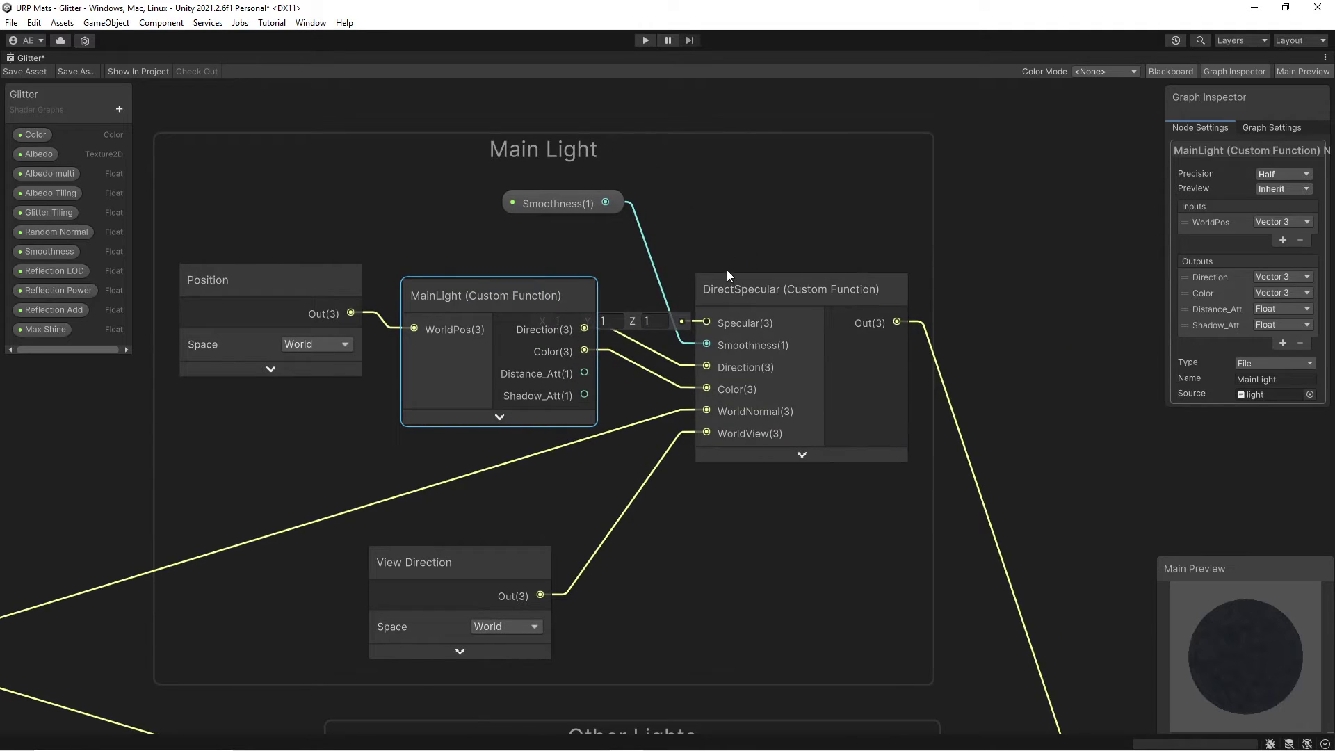
{"action": "left_click_drag", "start_coordinate": [727, 276], "coordinate": [752, 237]}
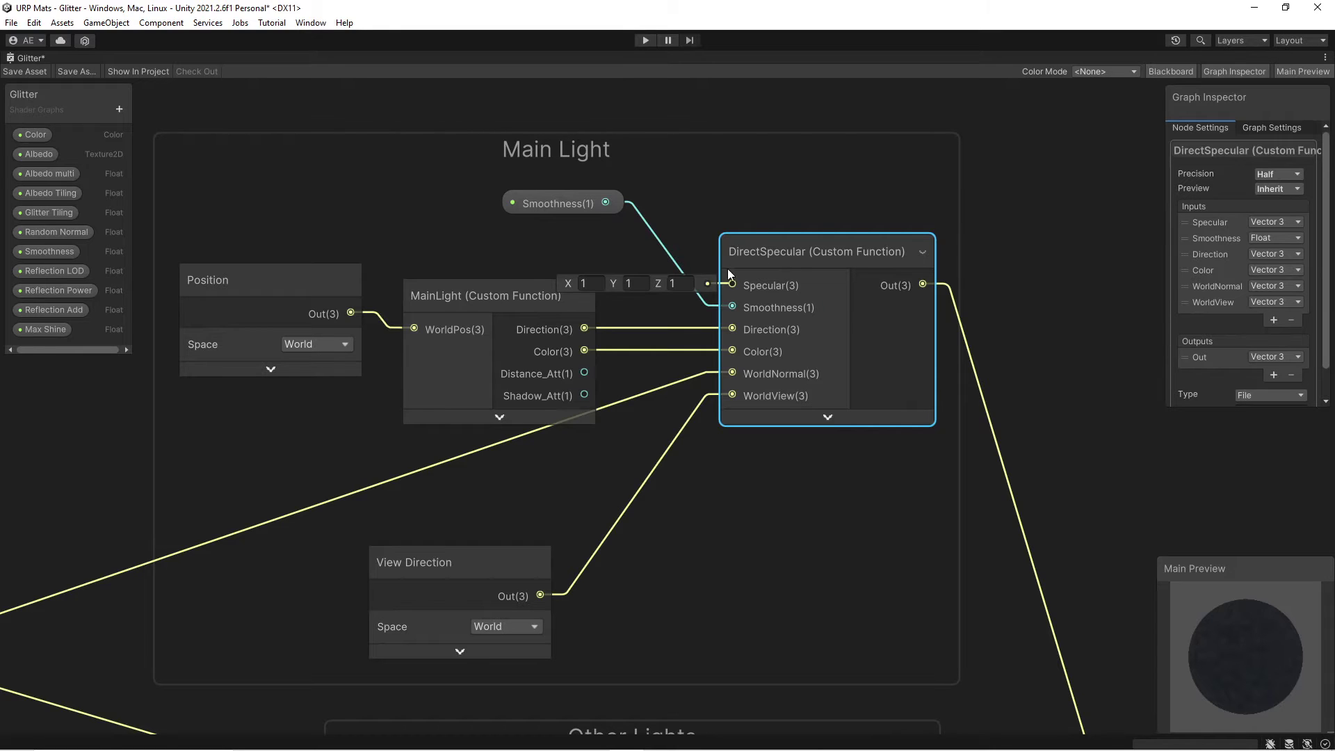
{"action": "left_click", "coordinate": [866, 369]}
{"action": "mouse_move", "coordinate": [562, 208]}
{"action": "left_mouse_down"}
{"action": "mouse_move", "coordinate": [584, 220]}
{"action": "mouse_move", "coordinate": [564, 219]}
{"action": "left_mouse_up"}
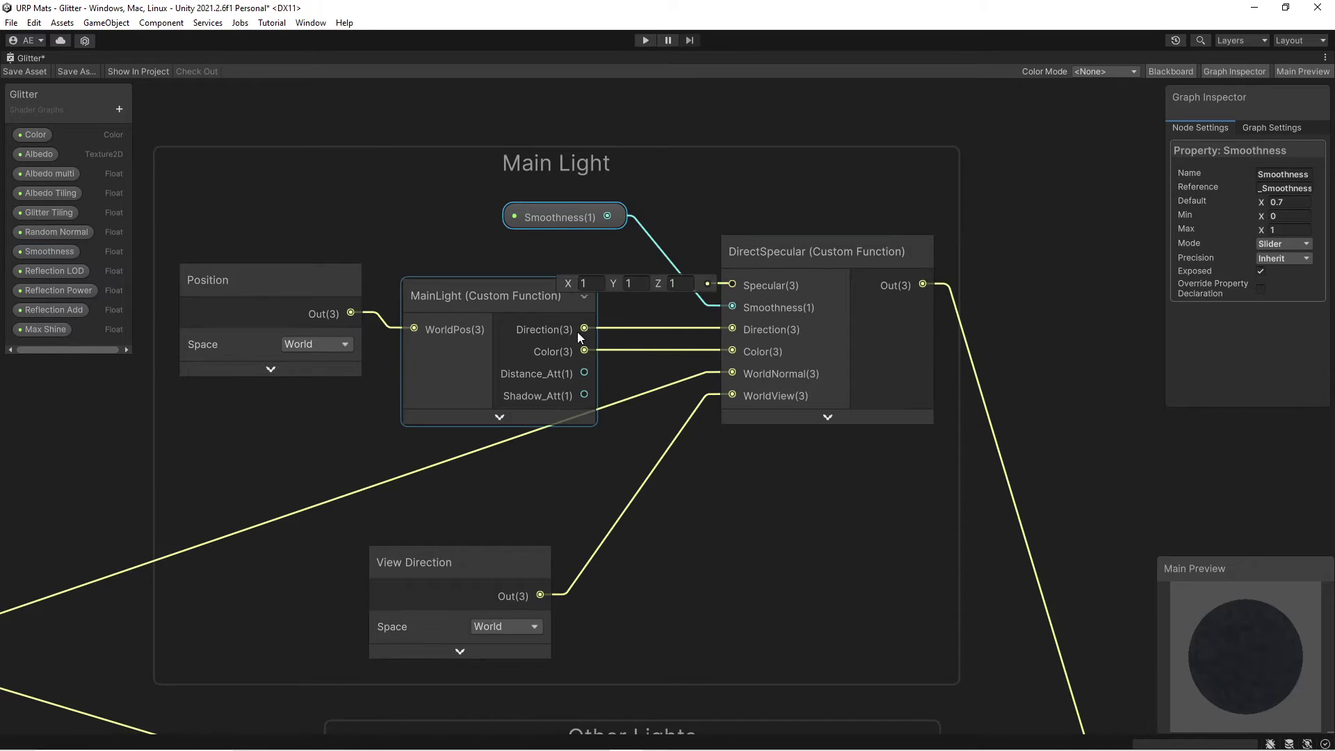
{"action": "left_click", "coordinate": [515, 339]}
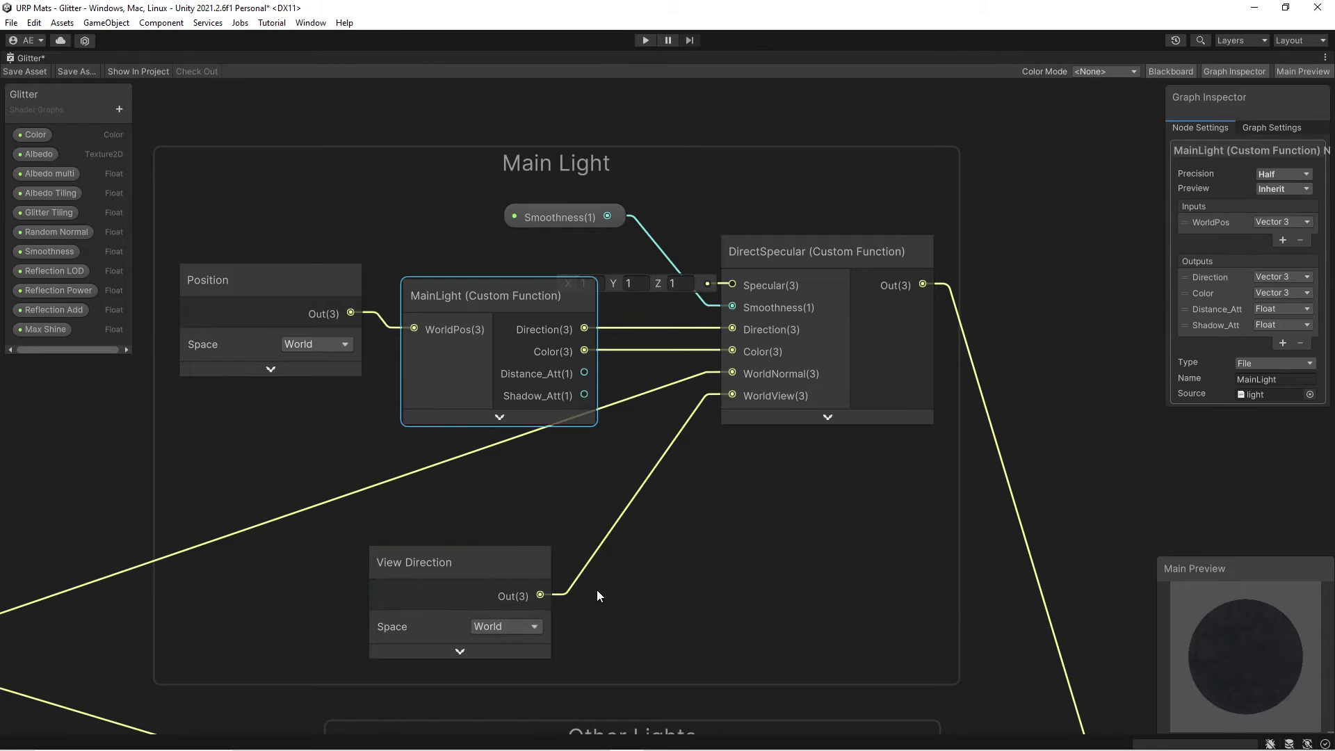
- Select the AdditionalLights node in Other Lights and scroll its settings down to the Name and Source fields
{"action": "middle_click_drag", "start_coordinate": [691, 416], "coordinate": [708, 84]}
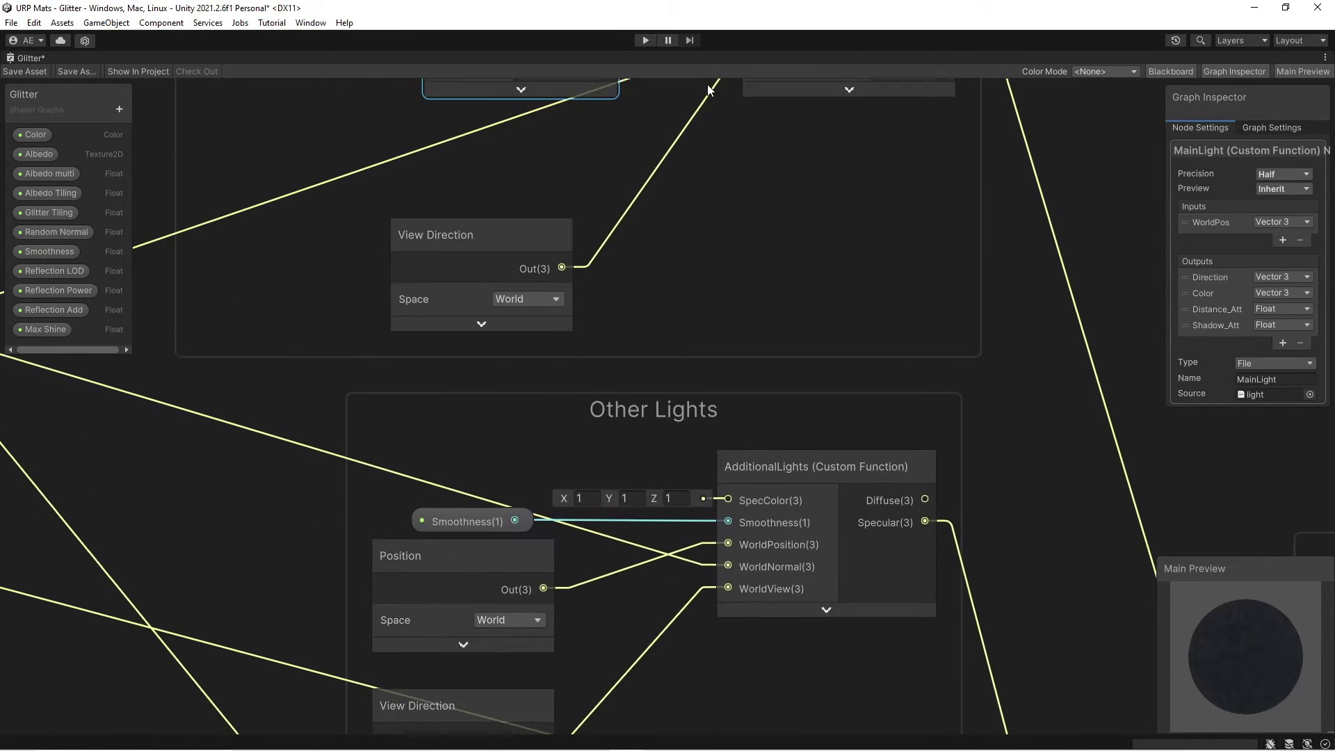
{"action": "middle_click_drag", "start_coordinate": [708, 337], "coordinate": [730, 99]}
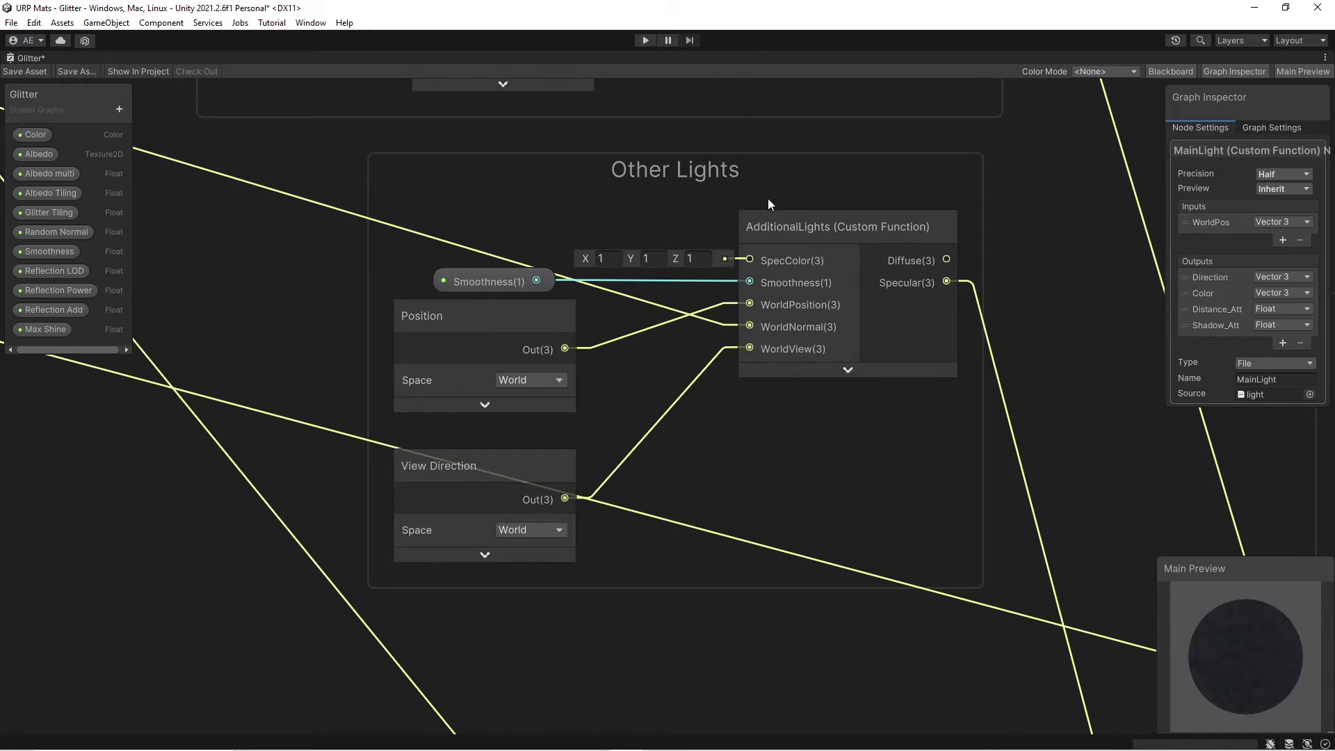
{"action": "left_click", "coordinate": [805, 236]}
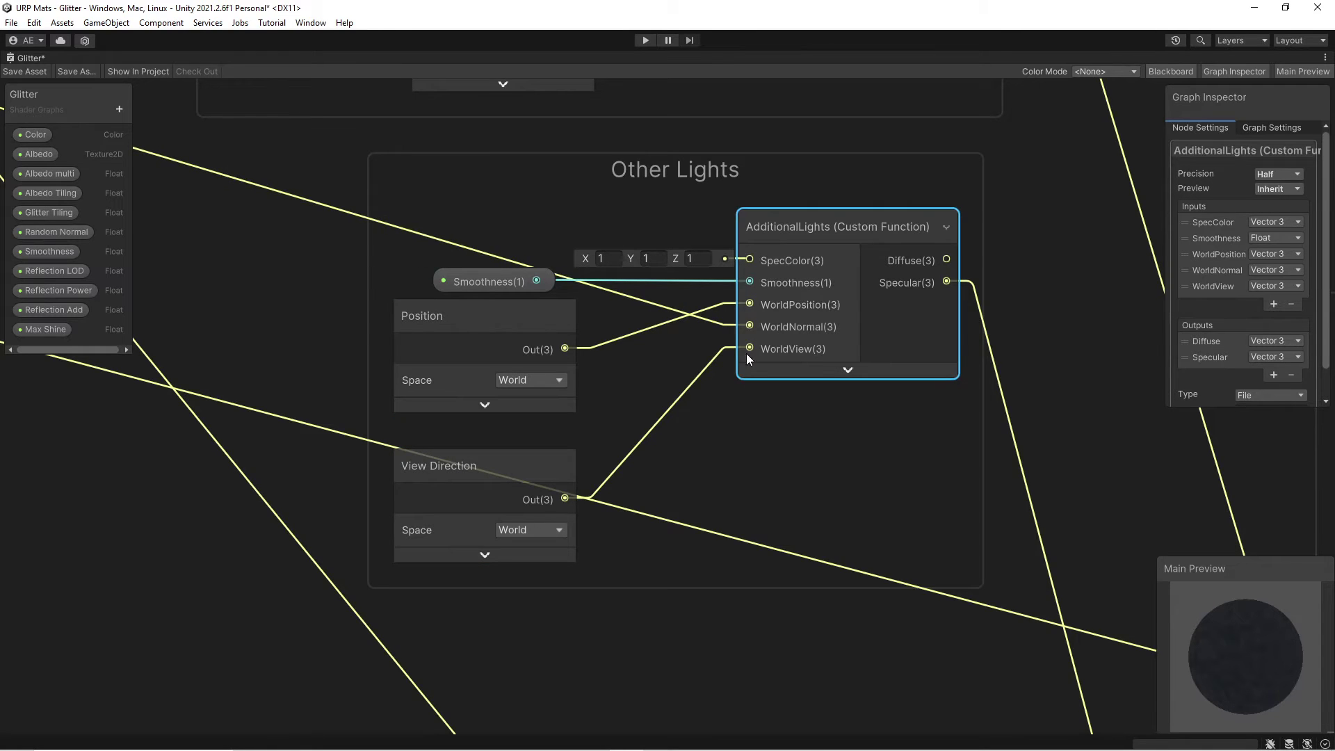
{"action": "key", "text": "alt+Tab"}
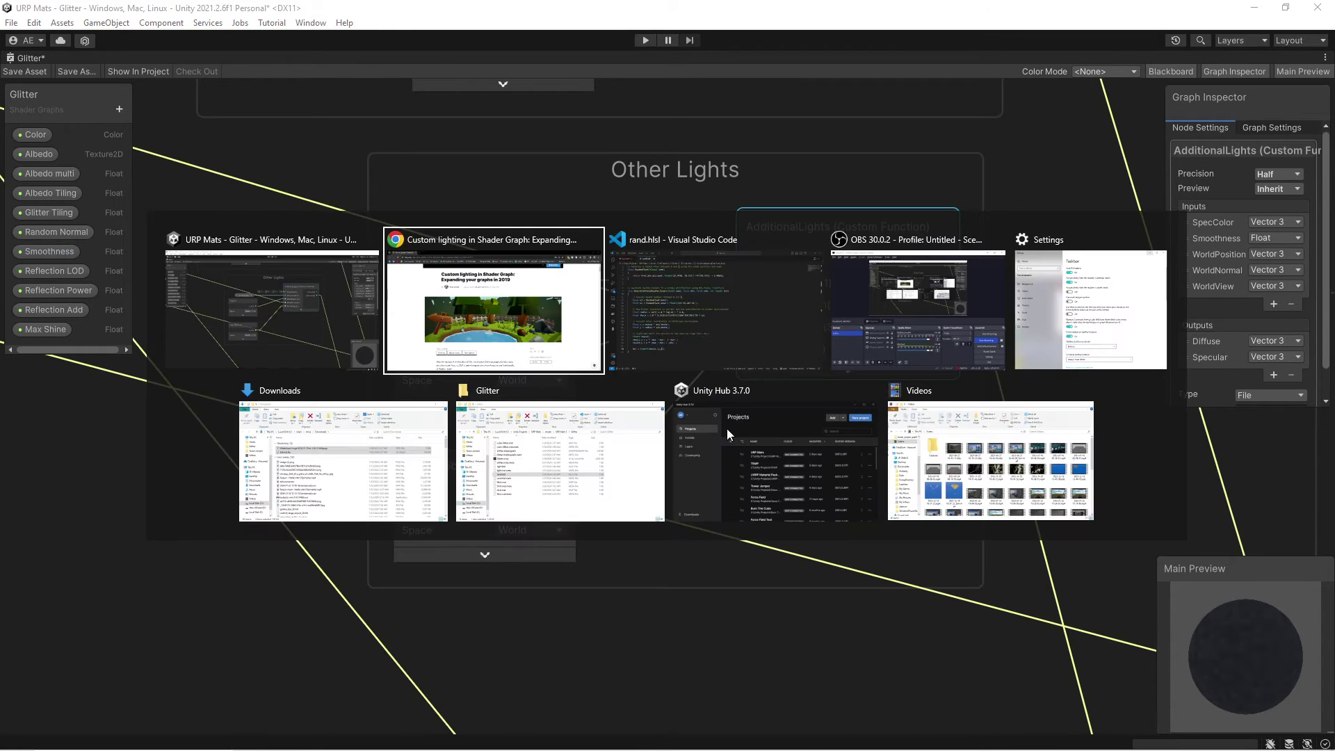
{"action": "key", "text": "Escape"}
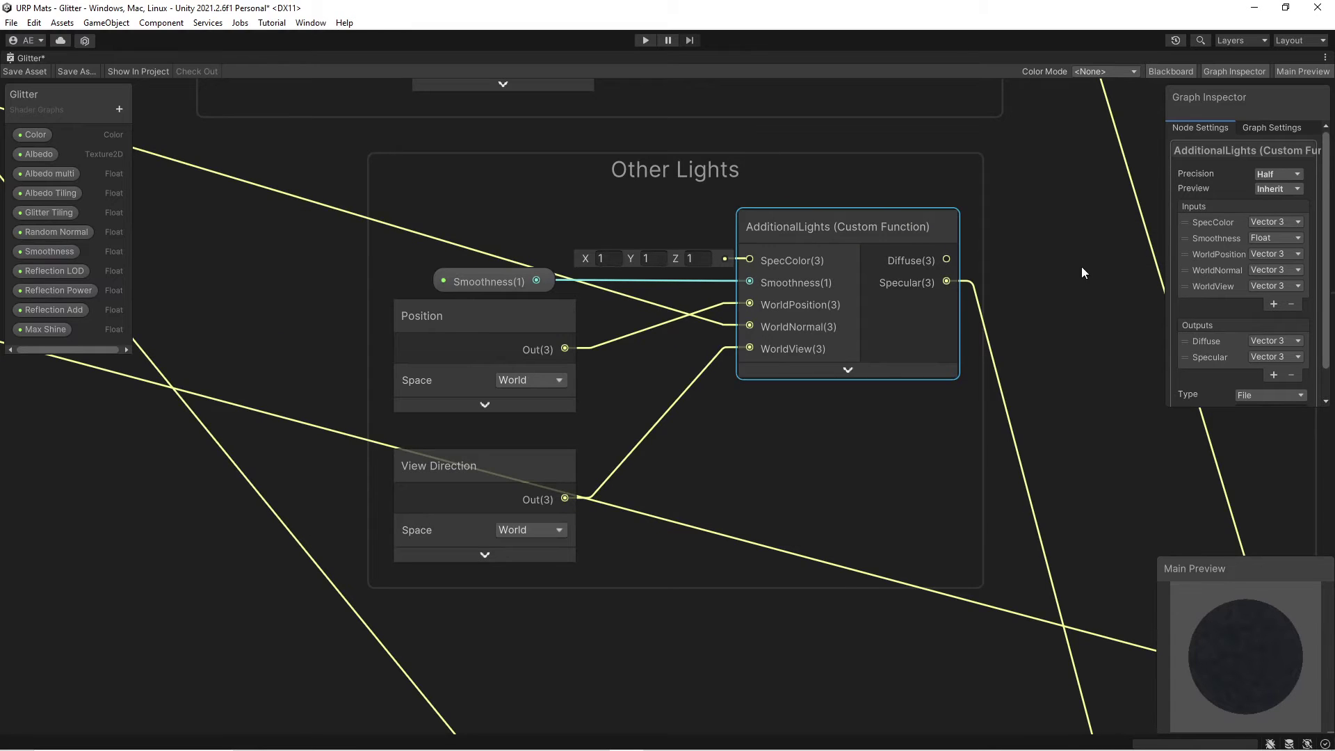
{"action": "scroll", "coordinate": [1196, 278], "scroll_direction": "down", "scroll_amount": 2}
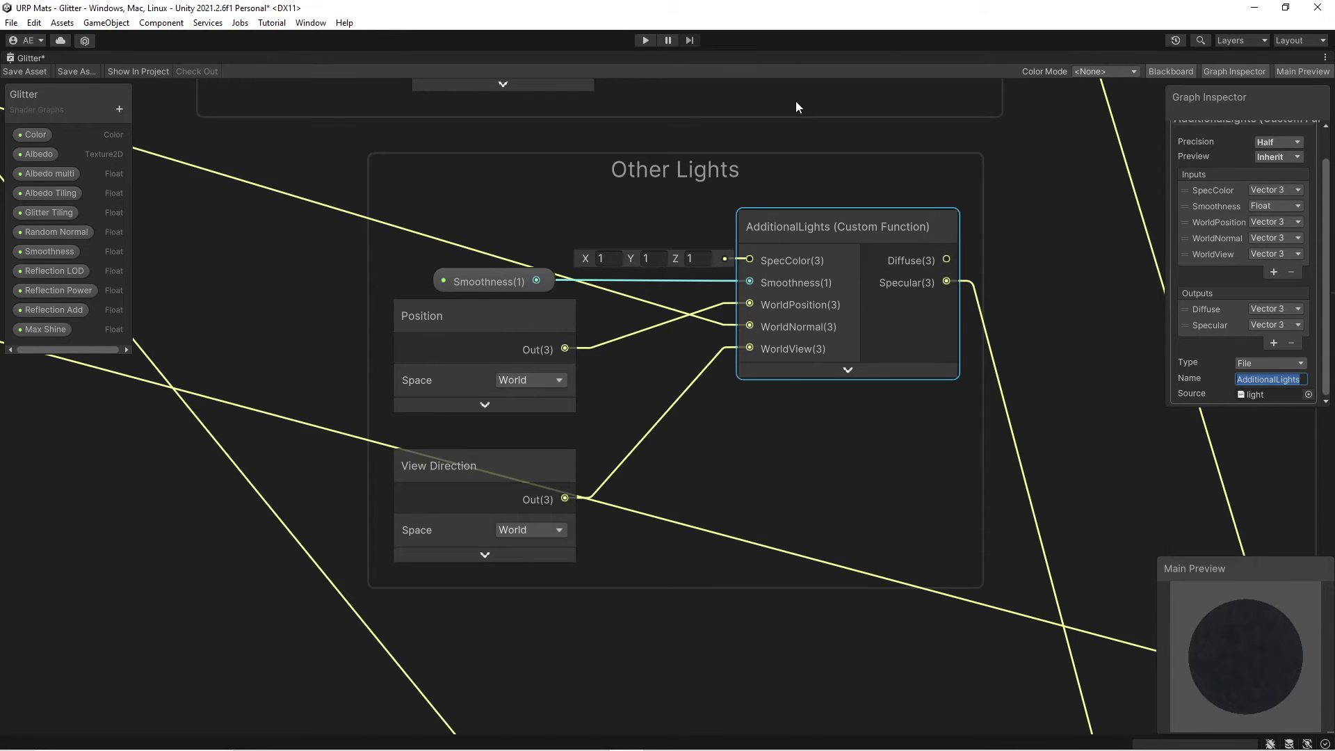
- In VS Code's light.hlsl, inspect AdditionalLights_half, MainLight_half and DirectSpecular_half, then return to Unity
{"action": "key", "text": "alt+Tab"}
{"action": "left_click", "coordinate": [792, 244]}
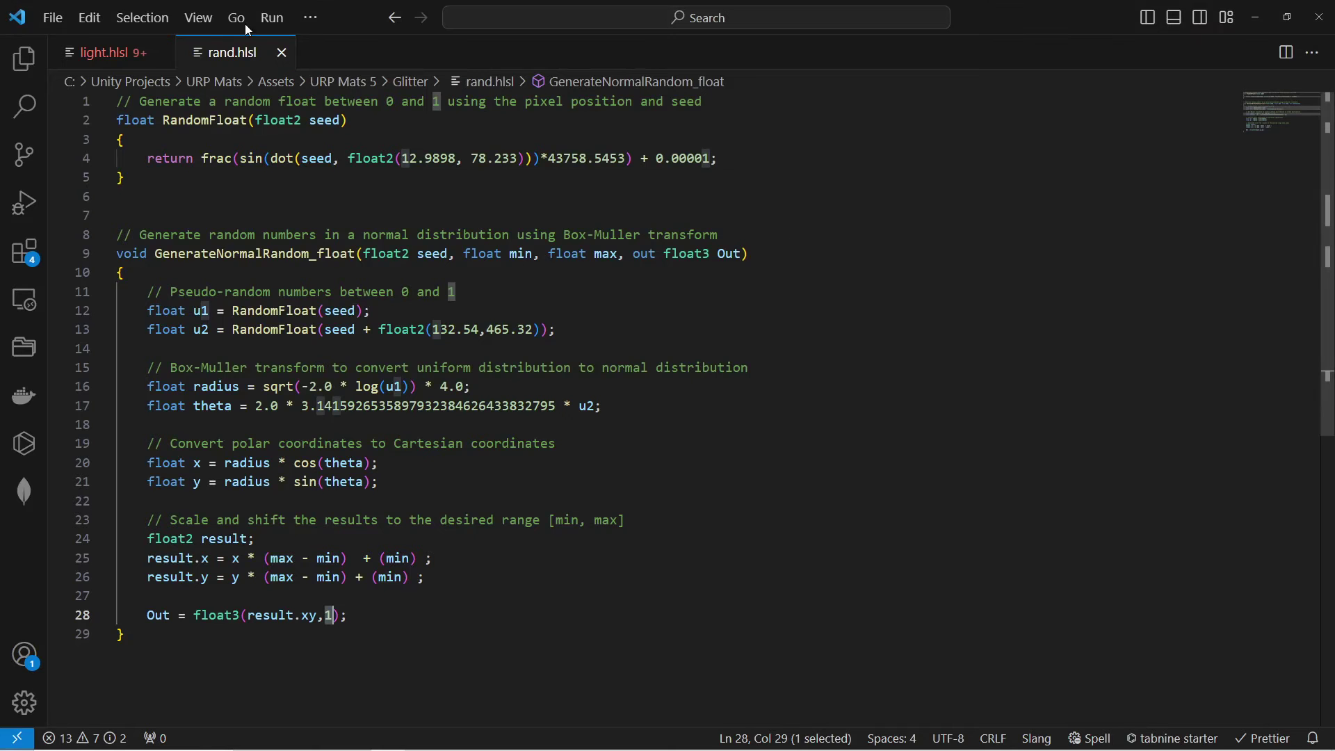
{"action": "left_click", "coordinate": [118, 62]}
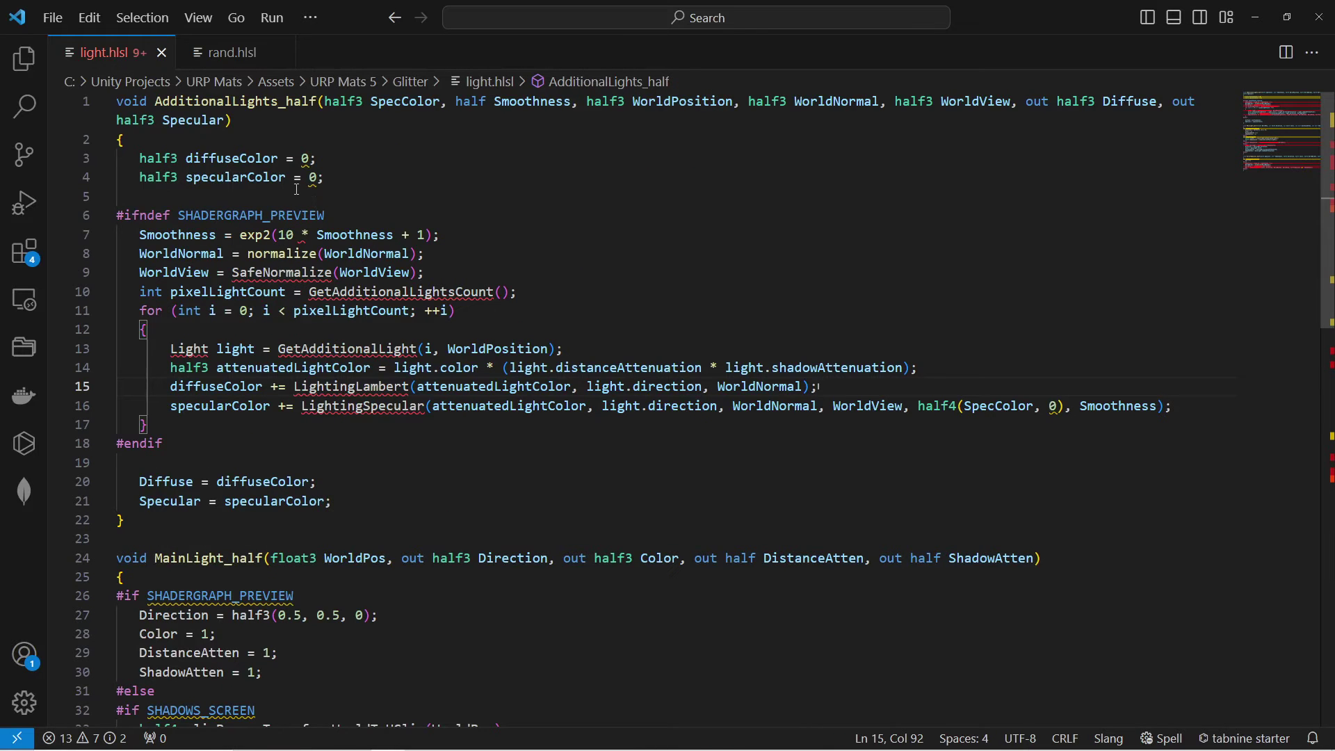
{"action": "double_click", "coordinate": [190, 110]}
{"action": "scroll", "coordinate": [206, 319], "scroll_direction": "down", "scroll_amount": 5}
{"action": "double_click", "coordinate": [206, 266]}
{"action": "scroll", "coordinate": [206, 266], "scroll_direction": "down", "scroll_amount": 7}
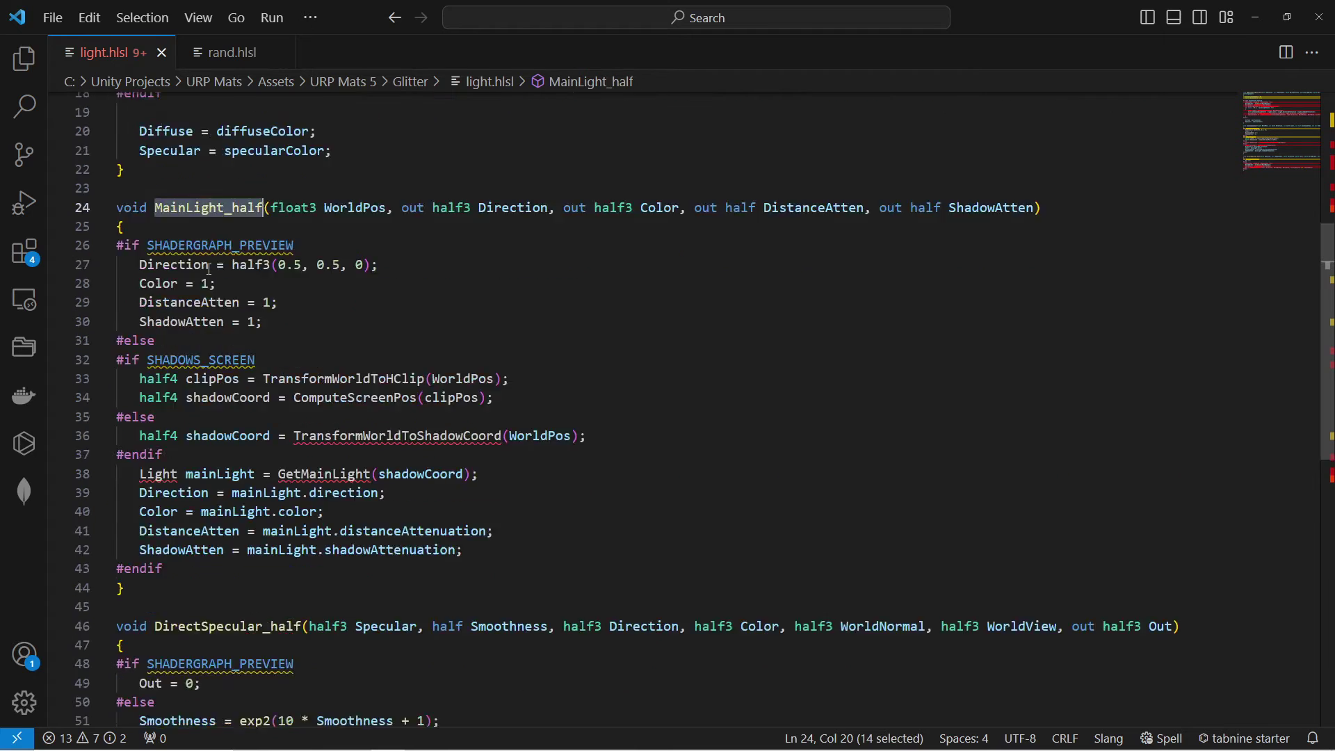
{"action": "double_click", "coordinate": [265, 277]}
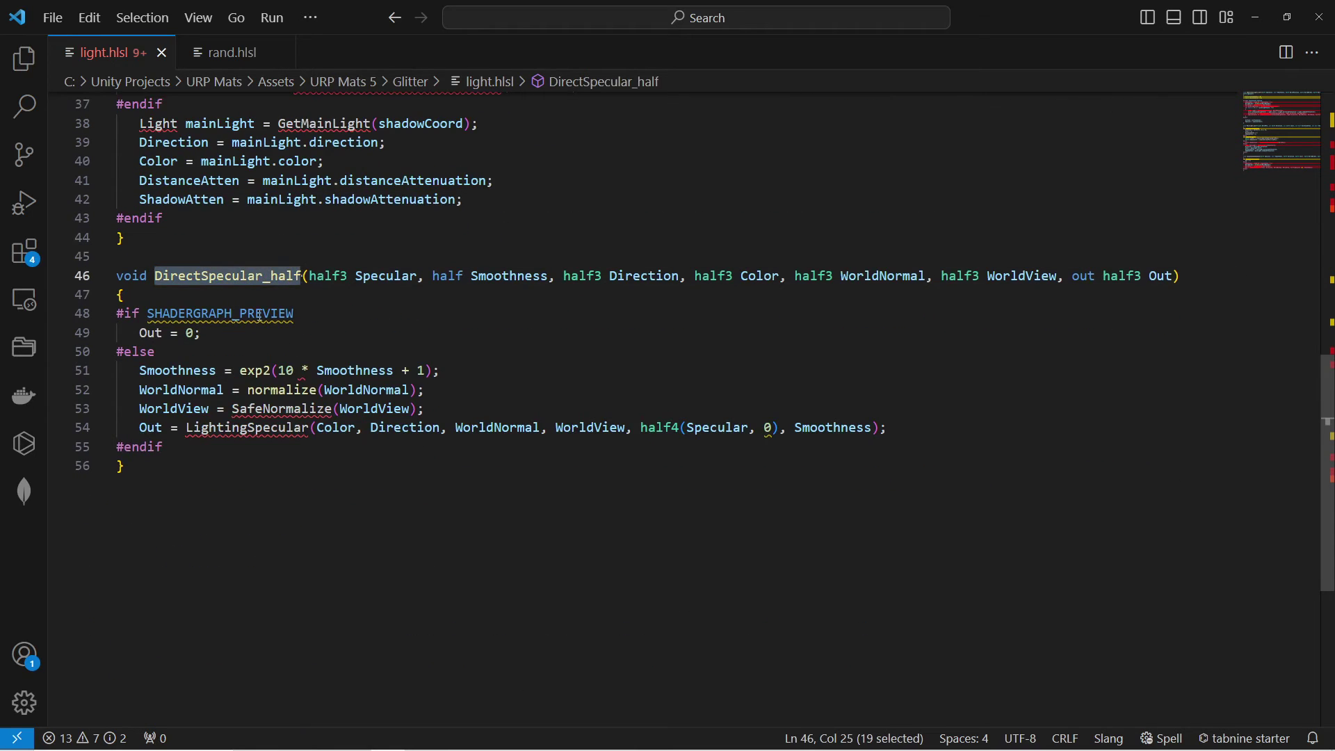
{"action": "scroll", "coordinate": [331, 431], "scroll_direction": "up", "scroll_amount": 12}
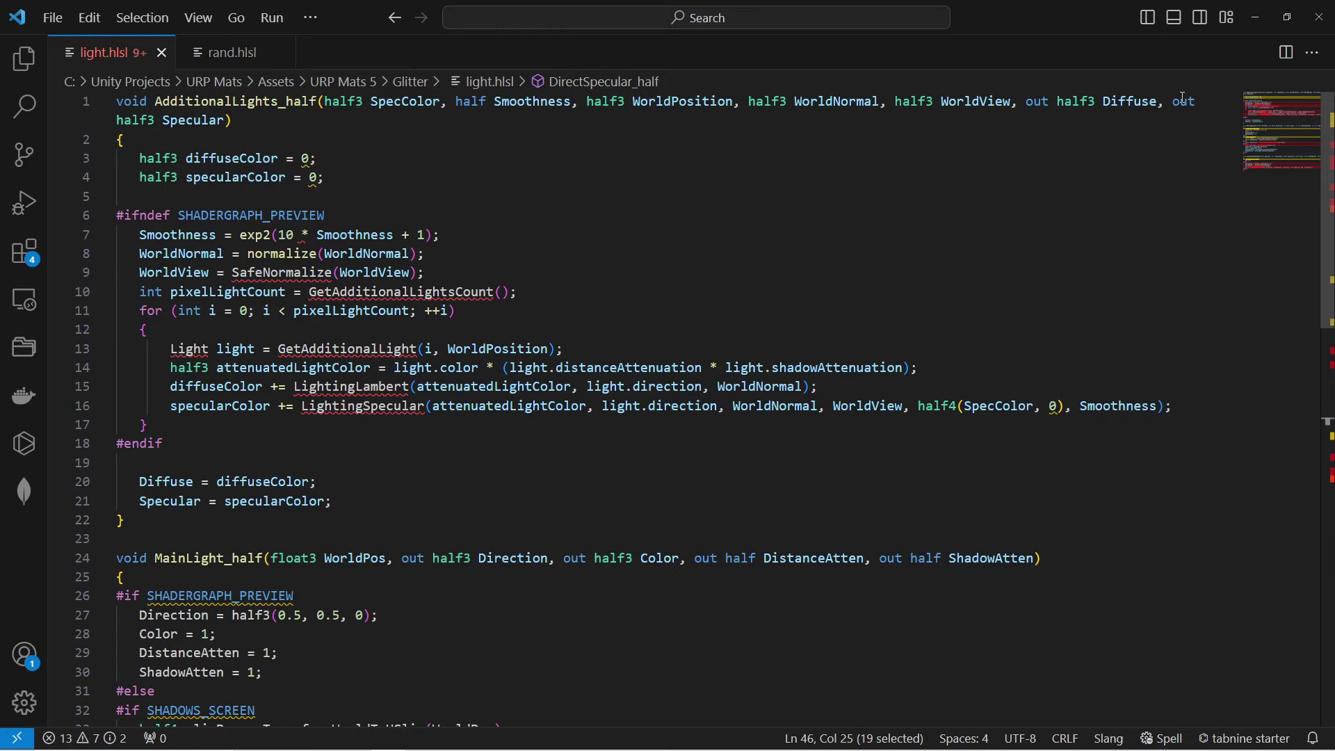
{"action": "key", "text": "alt+Tab"}
{"action": "left_click", "coordinate": [1047, 255]}
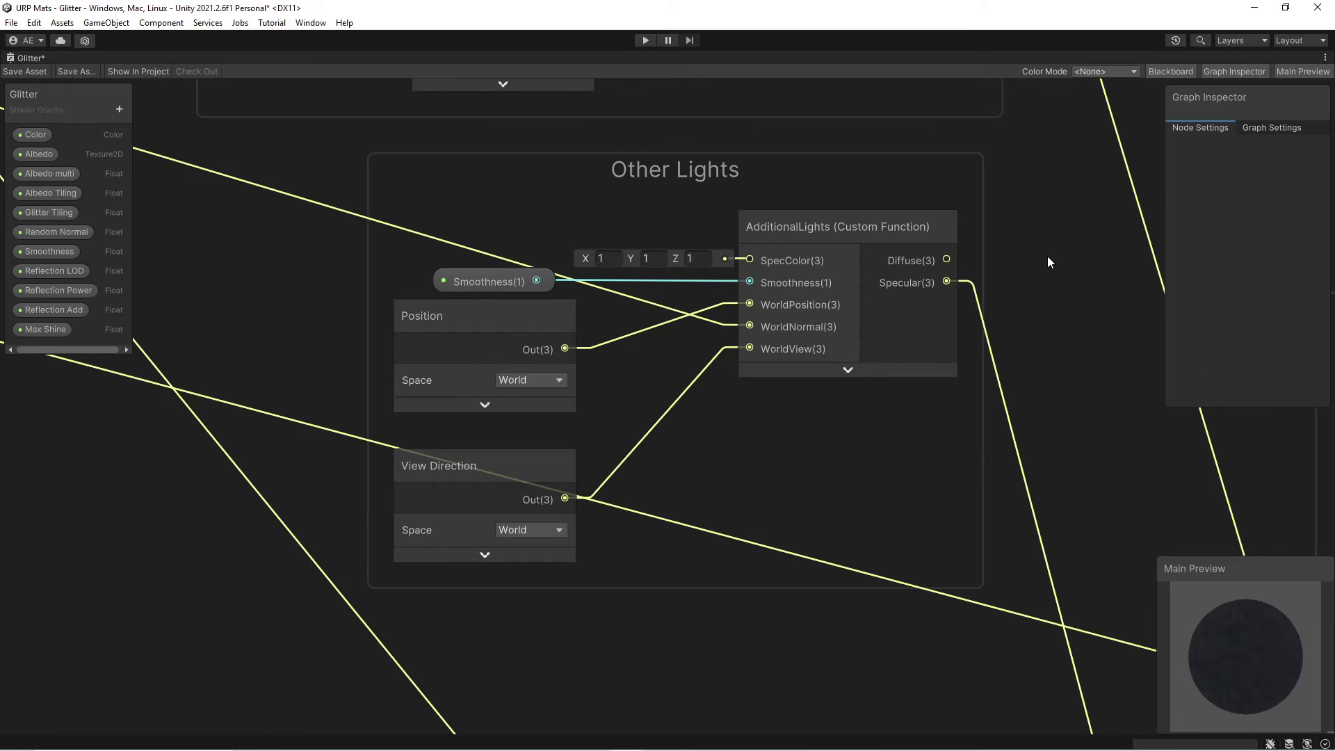
{"action": "scroll", "coordinate": [1045, 324], "scroll_direction": "down", "scroll_amount": 1}
{"action": "middle_click_drag", "start_coordinate": [981, 365], "coordinate": [1002, 6]}
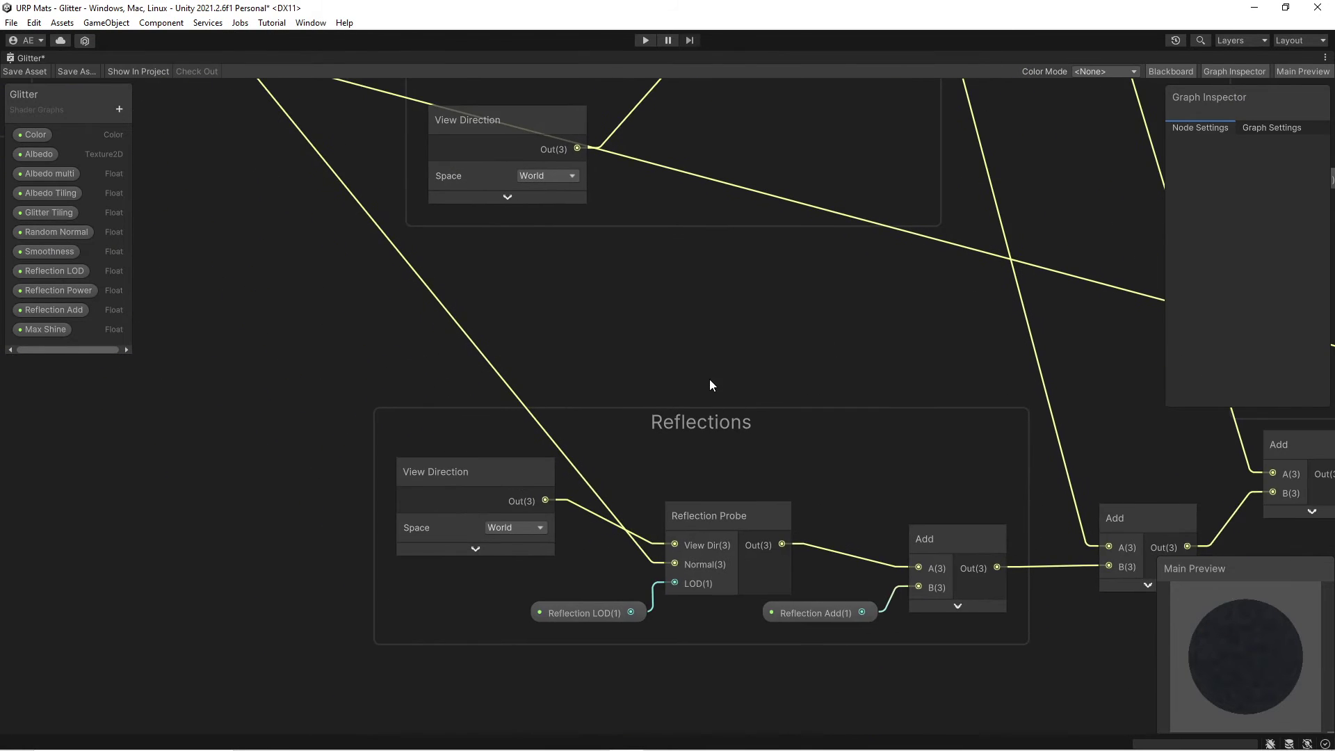
{"action": "middle_click_drag", "start_coordinate": [709, 378], "coordinate": [710, 260]}
{"action": "scroll", "coordinate": [719, 454], "scroll_direction": "up", "scroll_amount": 2}
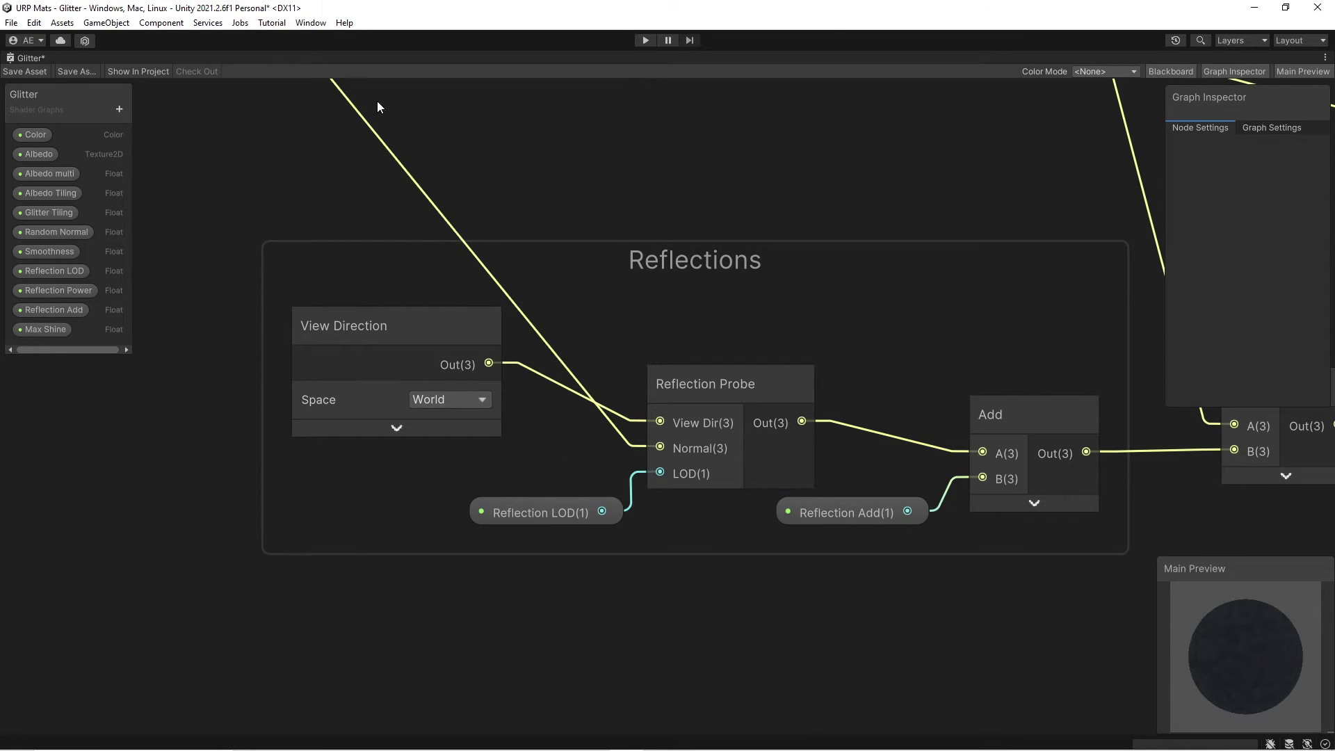
{"action": "left_click_drag", "start_coordinate": [541, 518], "coordinate": [536, 517]}
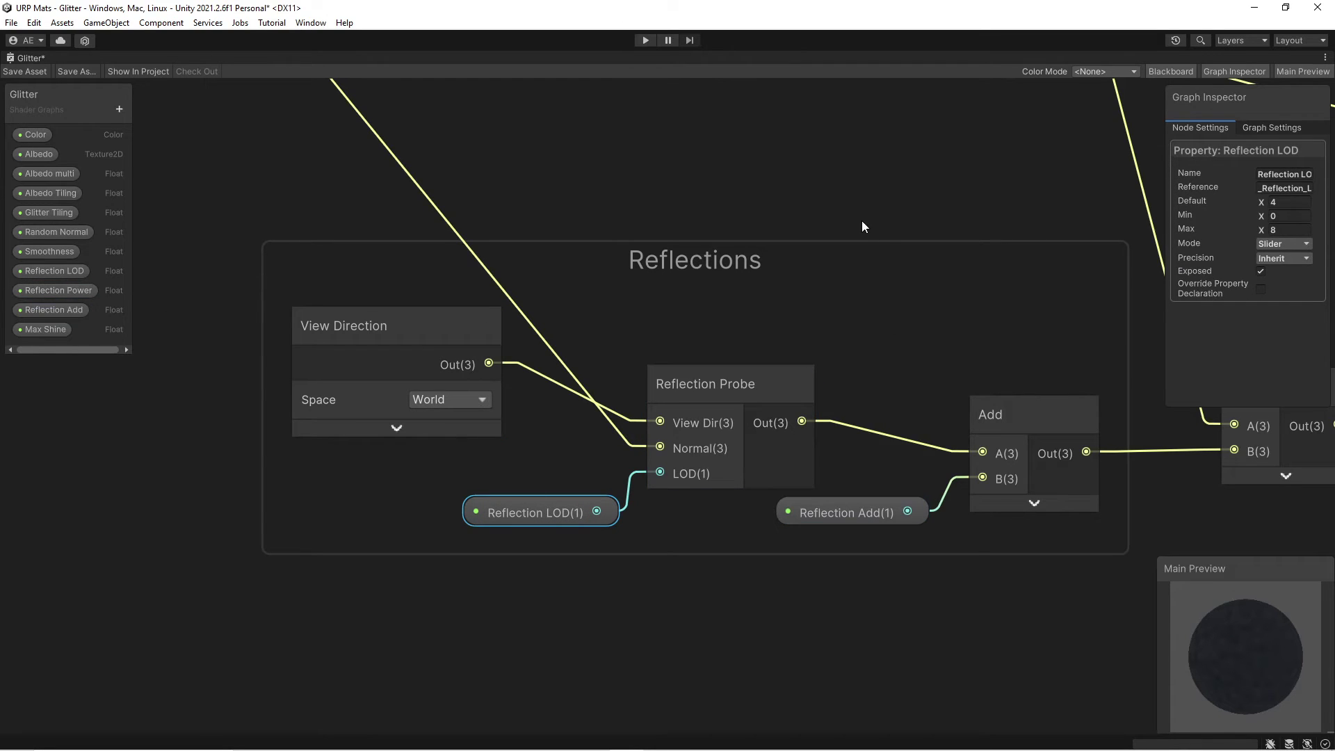
{"action": "middle_click_drag", "start_coordinate": [862, 227], "coordinate": [488, 215]}
{"action": "scroll", "coordinate": [547, 538], "scroll_direction": "up", "scroll_amount": 1}
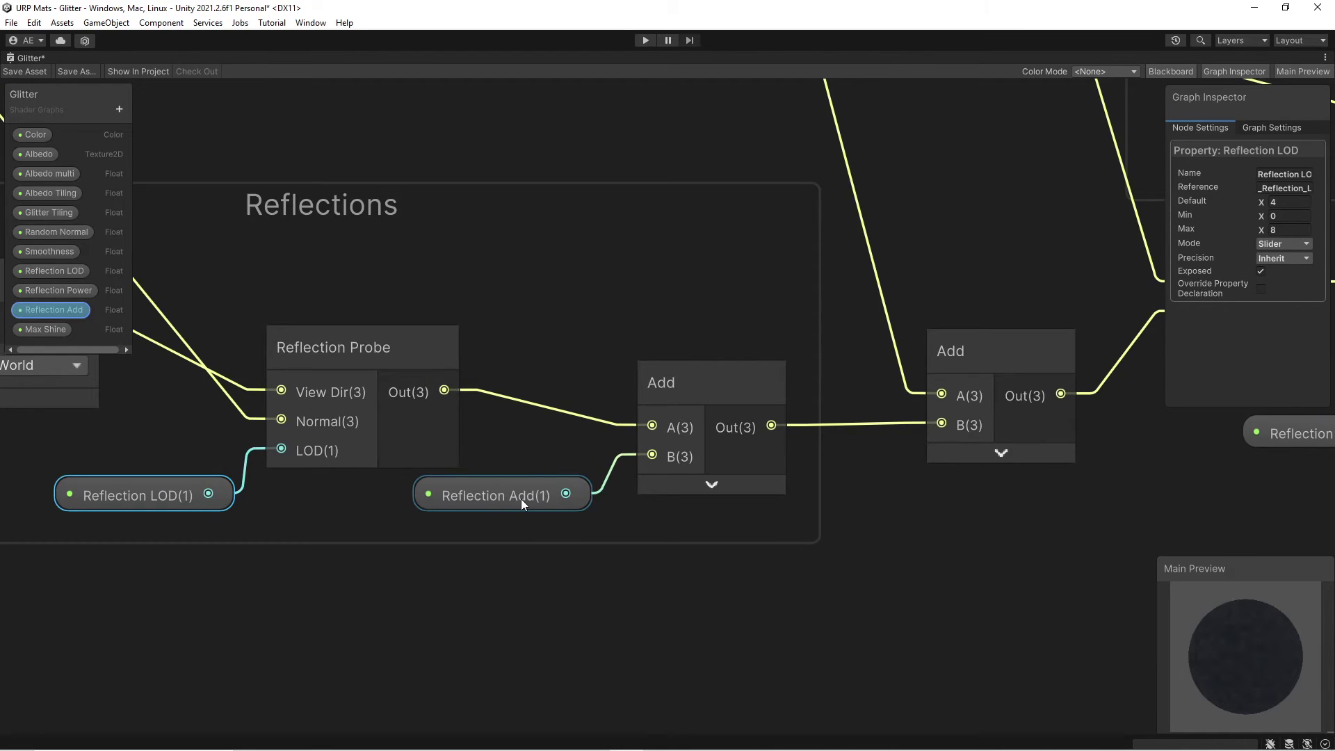
{"action": "scroll", "coordinate": [815, 401], "scroll_direction": "down", "scroll_amount": 1}
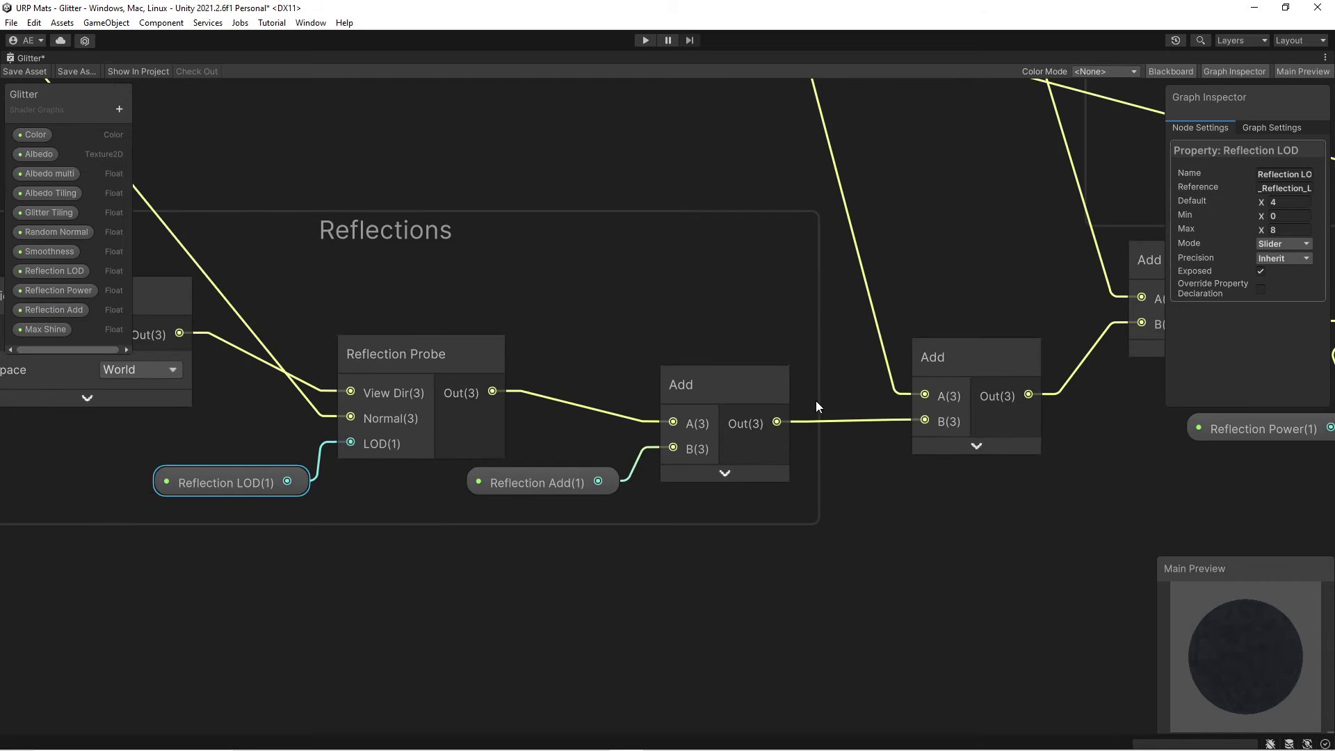
{"action": "middle_click_drag", "start_coordinate": [816, 400], "coordinate": [670, 445]}
{"action": "scroll", "coordinate": [670, 446], "scroll_direction": "down", "scroll_amount": 2}
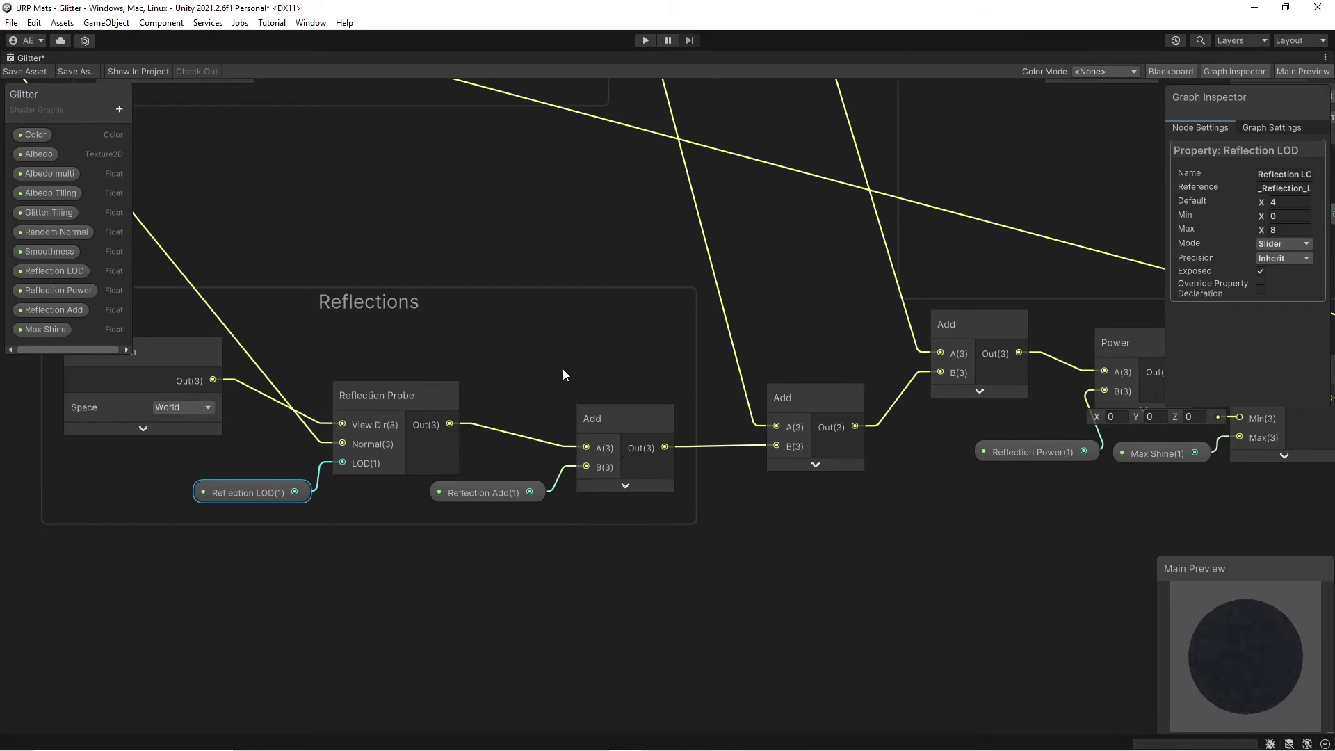
{"action": "scroll", "coordinate": [535, 412], "scroll_direction": "down", "scroll_amount": 2}
{"action": "middle_click_drag", "start_coordinate": [631, 238], "coordinate": [526, 513]}
- Follow the reflection chain to the Power node and move the Reflection Power node up-left
{"action": "scroll", "coordinate": [527, 511], "scroll_direction": "up", "scroll_amount": 2}
{"action": "scroll", "coordinate": [535, 543], "scroll_direction": "up", "scroll_amount": 1}
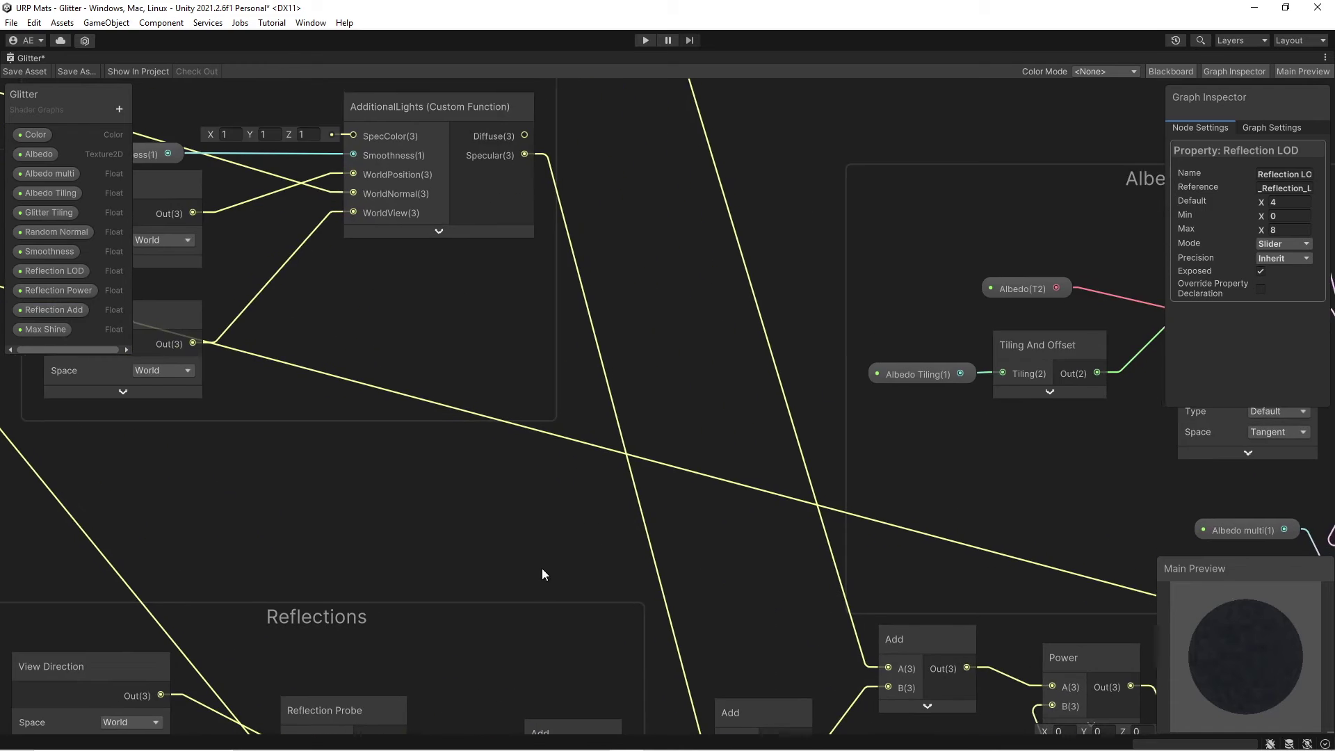
{"action": "middle_click_drag", "start_coordinate": [541, 569], "coordinate": [508, 378]}
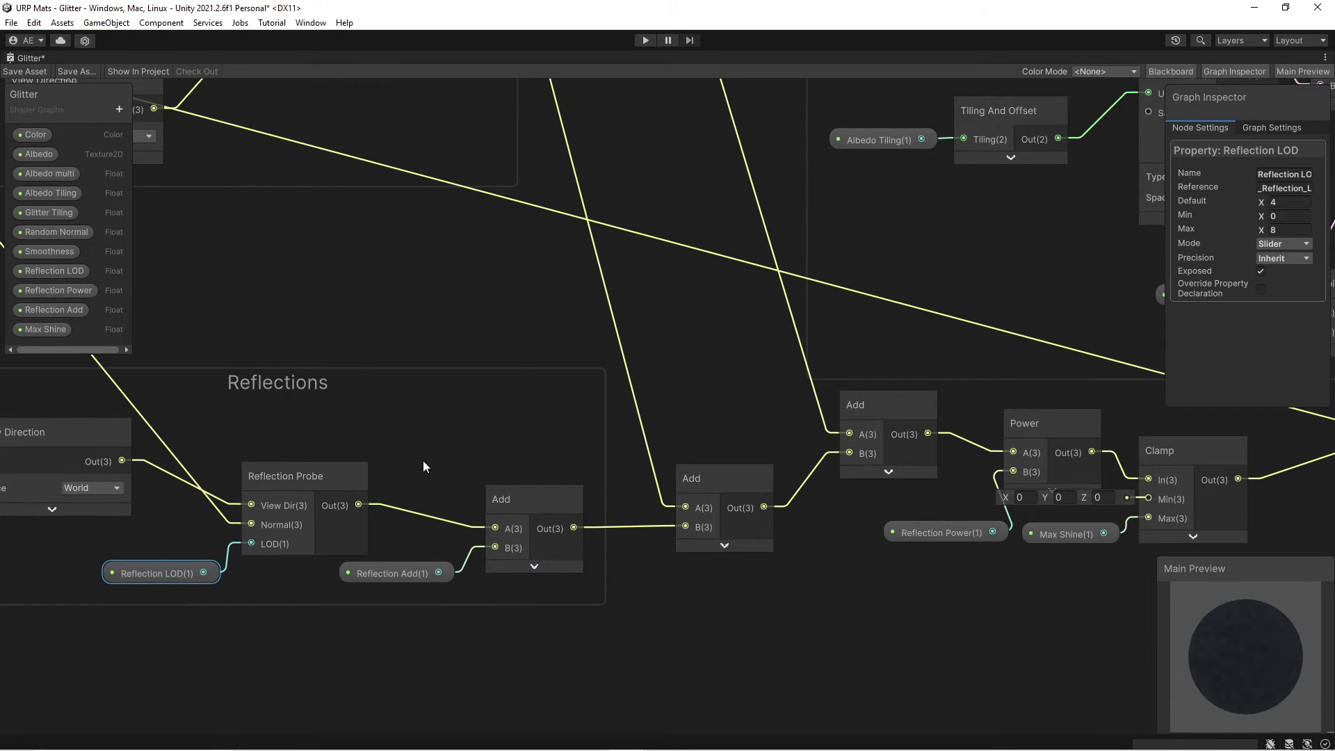
{"action": "left_click", "coordinate": [714, 505]}
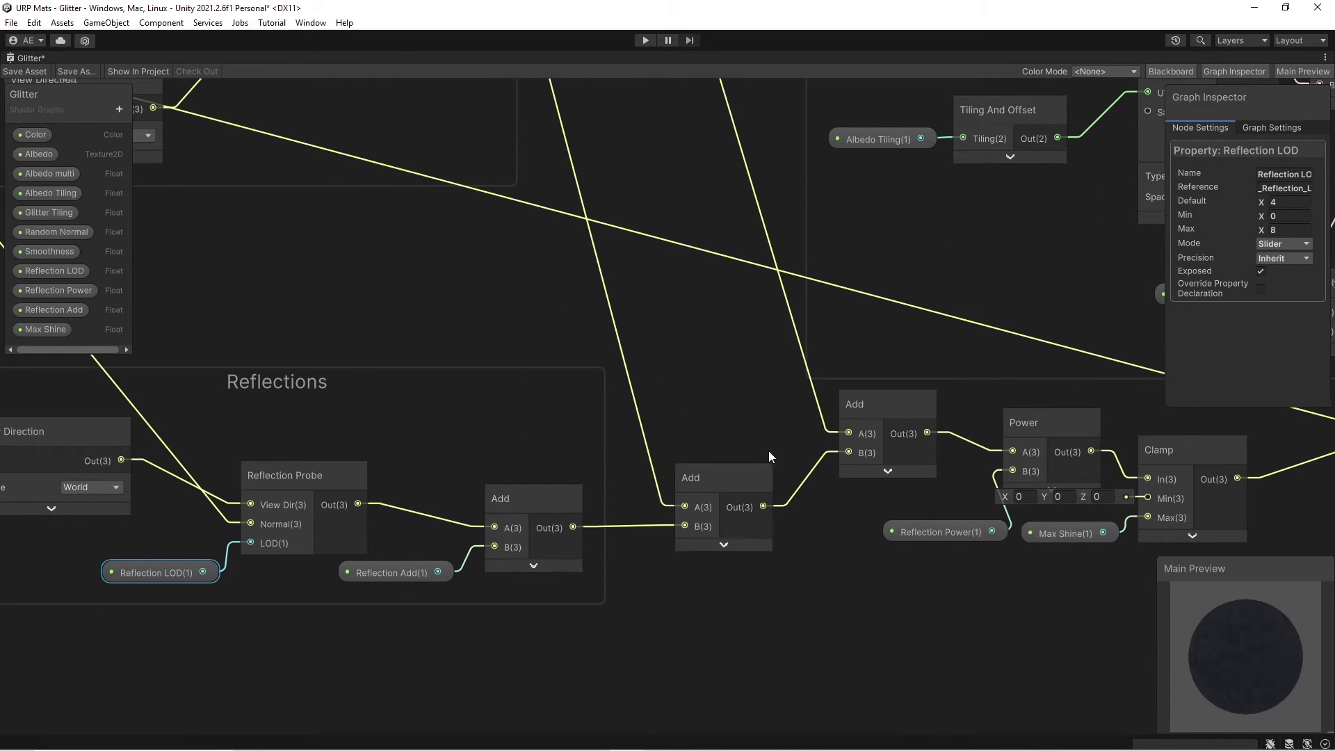
{"action": "middle_click_drag", "start_coordinate": [770, 450], "coordinate": [547, 495]}
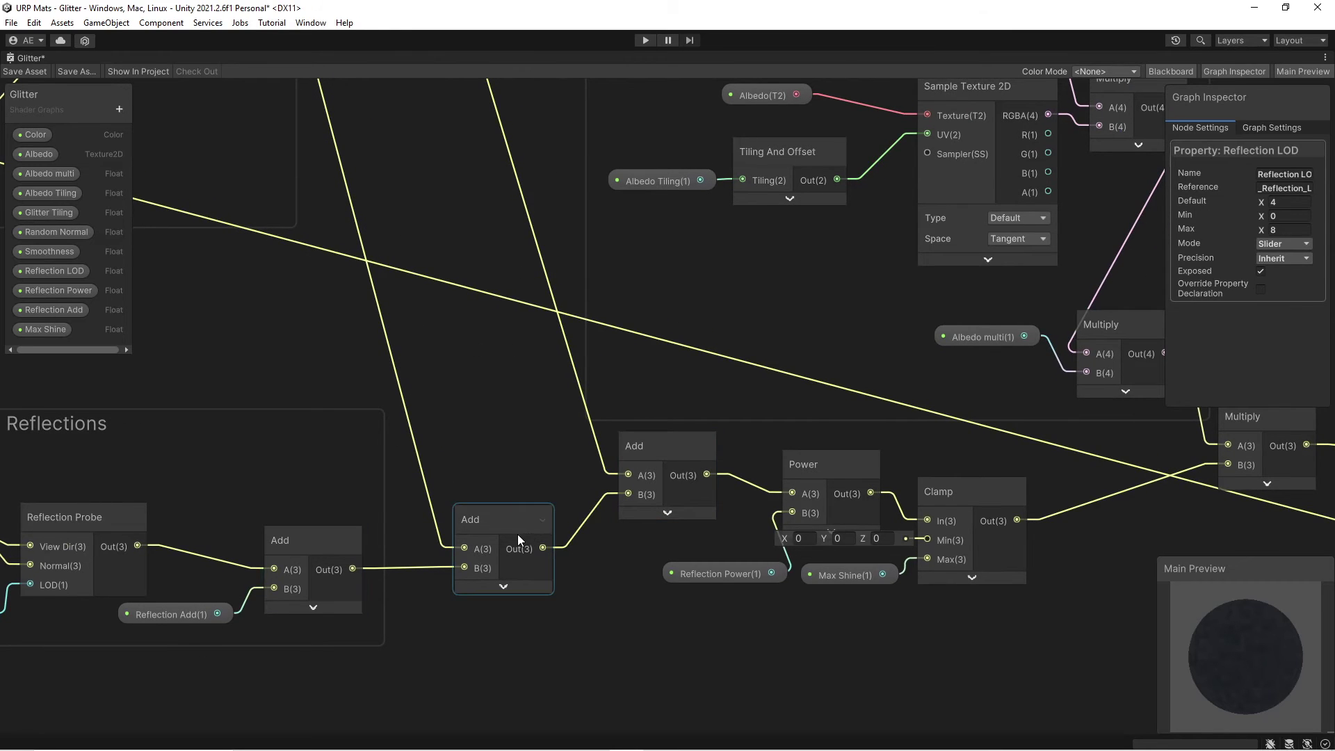
{"action": "middle_click_drag", "start_coordinate": [576, 550], "coordinate": [428, 549]}
{"action": "scroll", "coordinate": [480, 535], "scroll_direction": "up", "scroll_amount": 4}
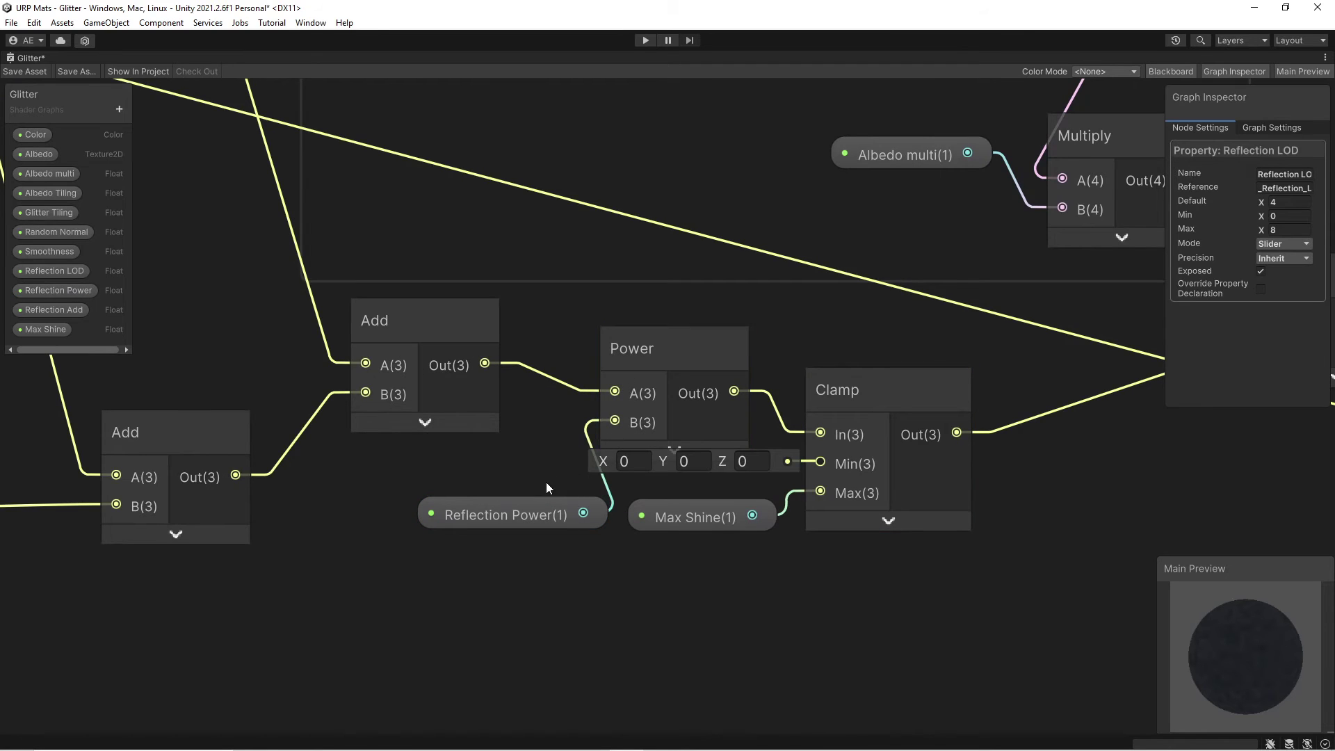
{"action": "left_click_drag", "start_coordinate": [538, 513], "coordinate": [498, 495]}
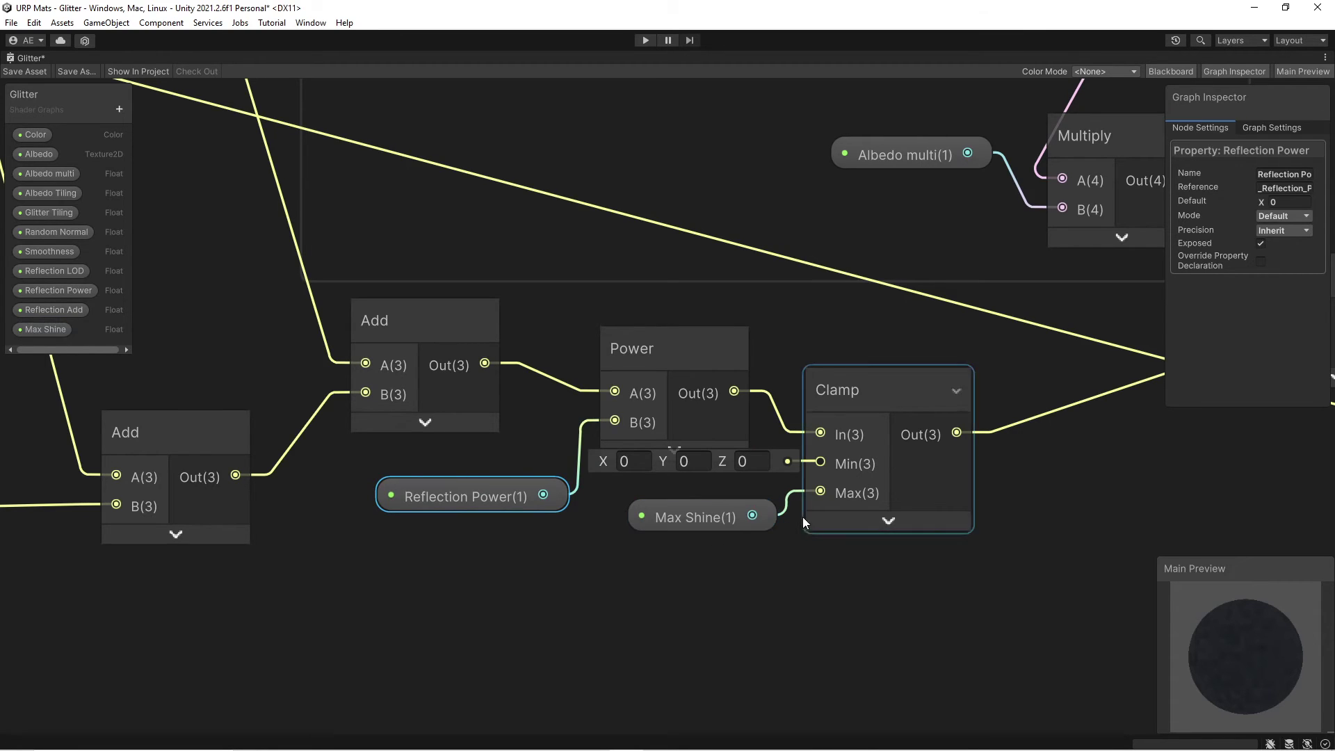
- Nudge the Clamp node slightly right, then view the Albedo group feeding Base Color
{"action": "middle_click_drag", "start_coordinate": [961, 482], "coordinate": [616, 561]}
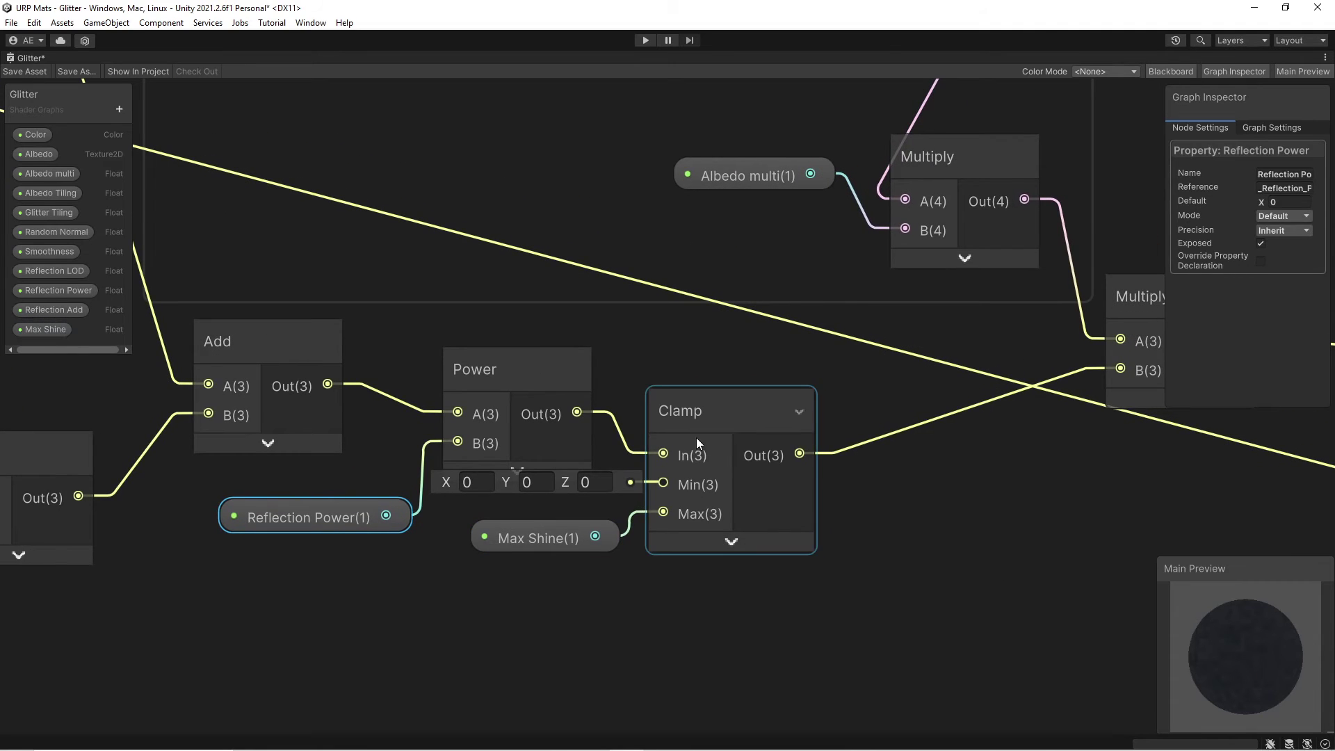
{"action": "left_click_drag", "start_coordinate": [701, 461], "coordinate": [741, 461]}
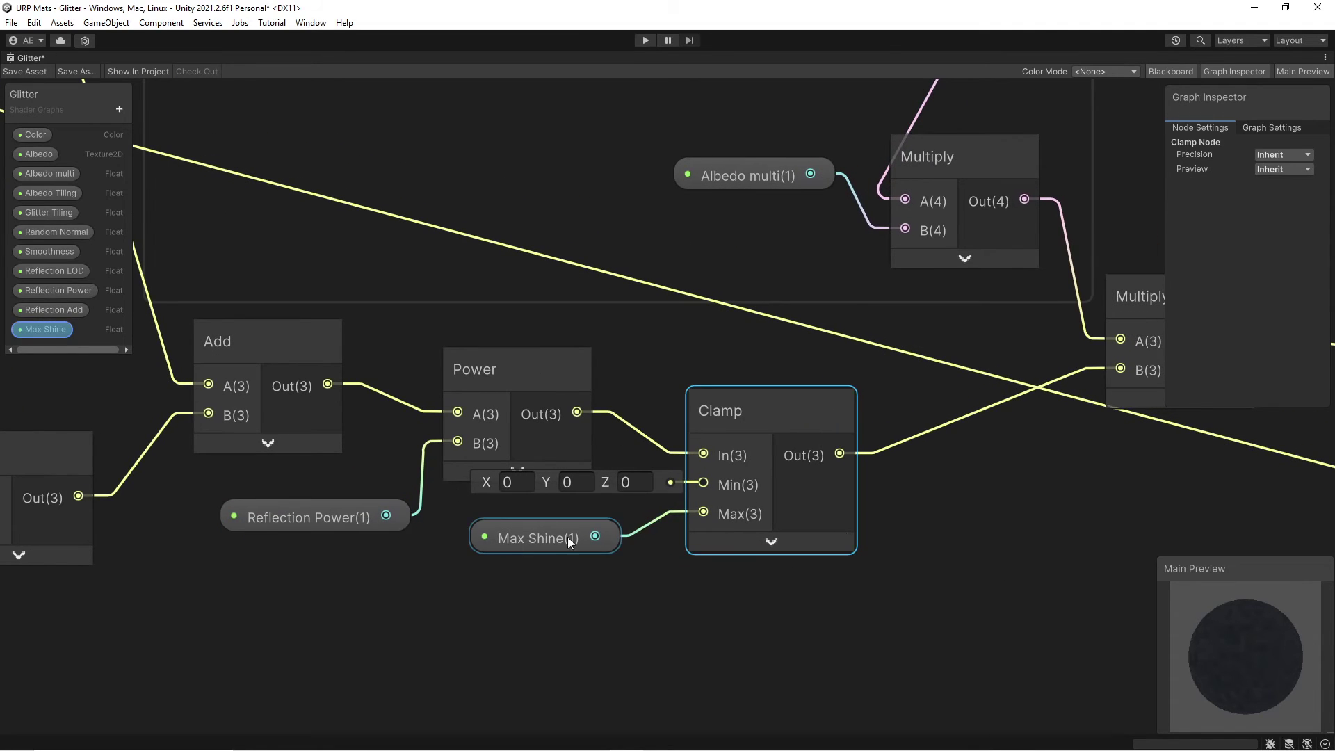
{"action": "scroll", "coordinate": [1000, 456], "scroll_direction": "down", "scroll_amount": 2}
{"action": "middle_click_drag", "start_coordinate": [1001, 455], "coordinate": [697, 479]}
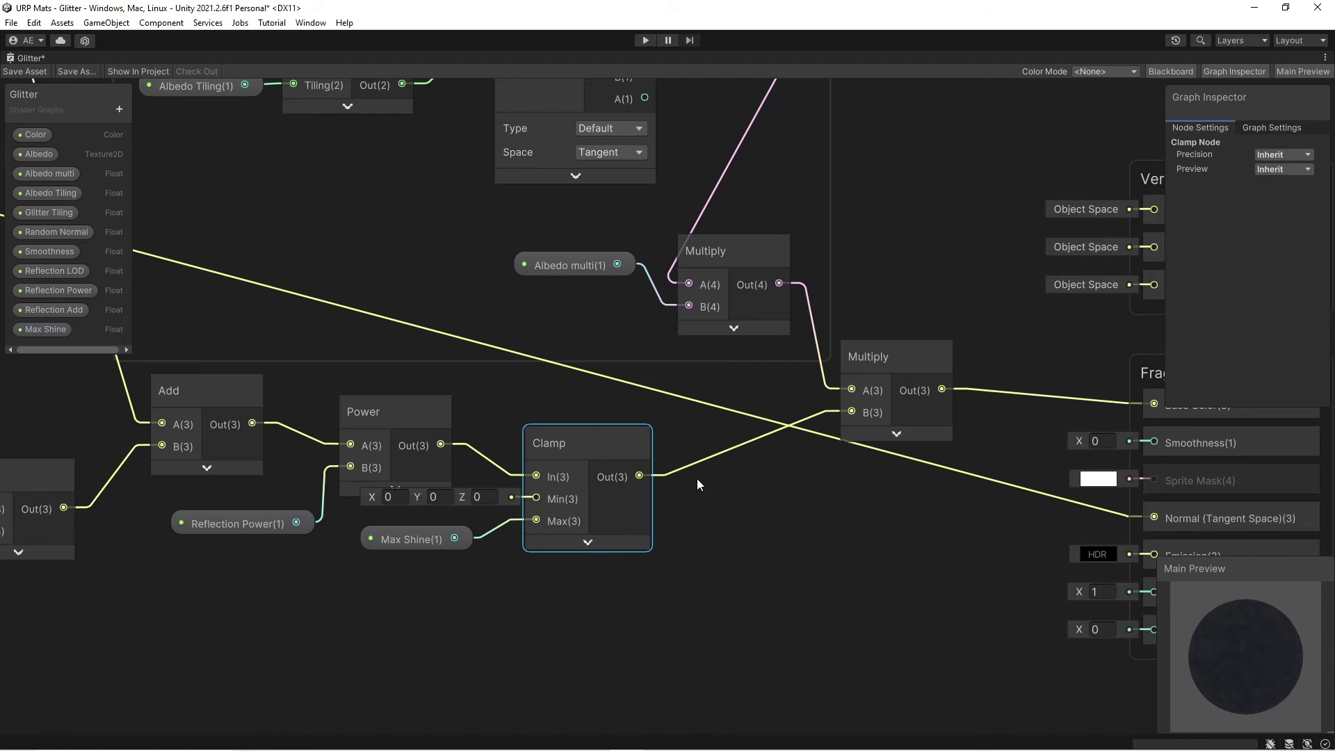
{"action": "middle_click_drag", "start_coordinate": [674, 433], "coordinate": [646, 540]}
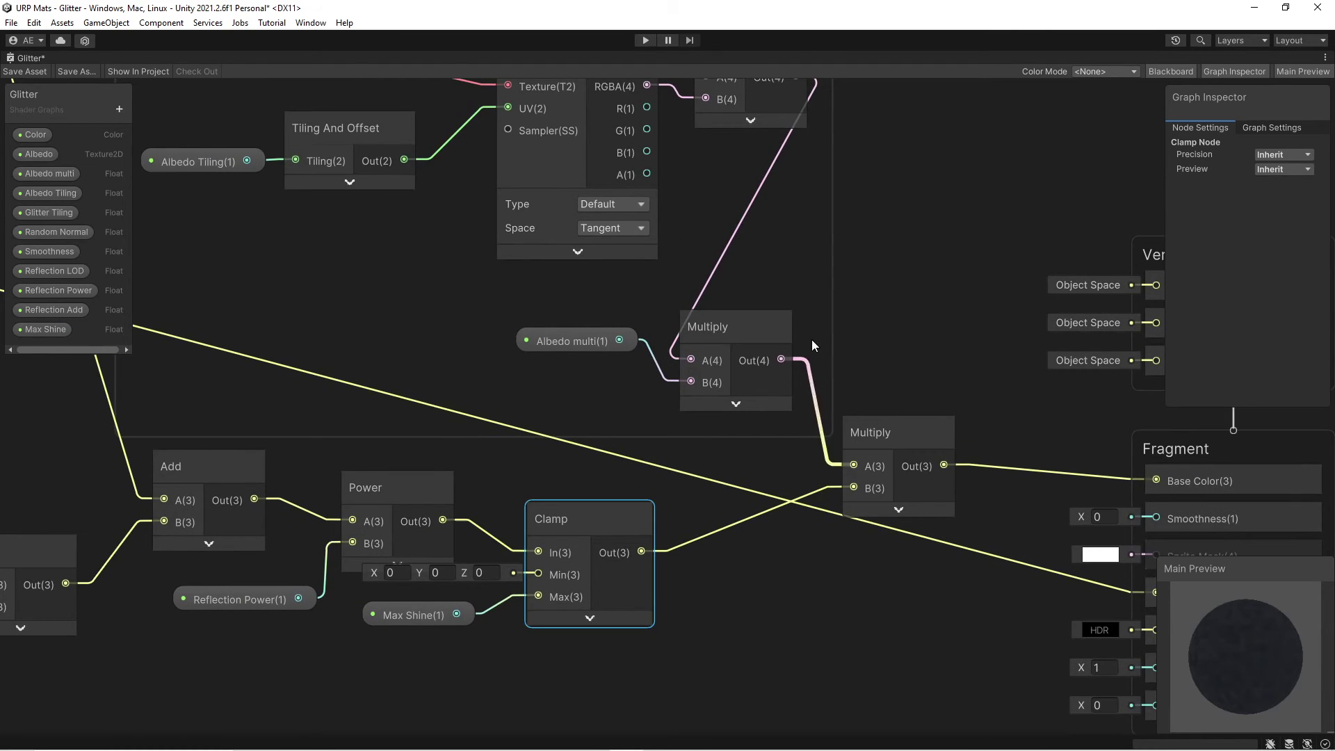
{"action": "middle_click_drag", "start_coordinate": [852, 264], "coordinate": [919, 163]}
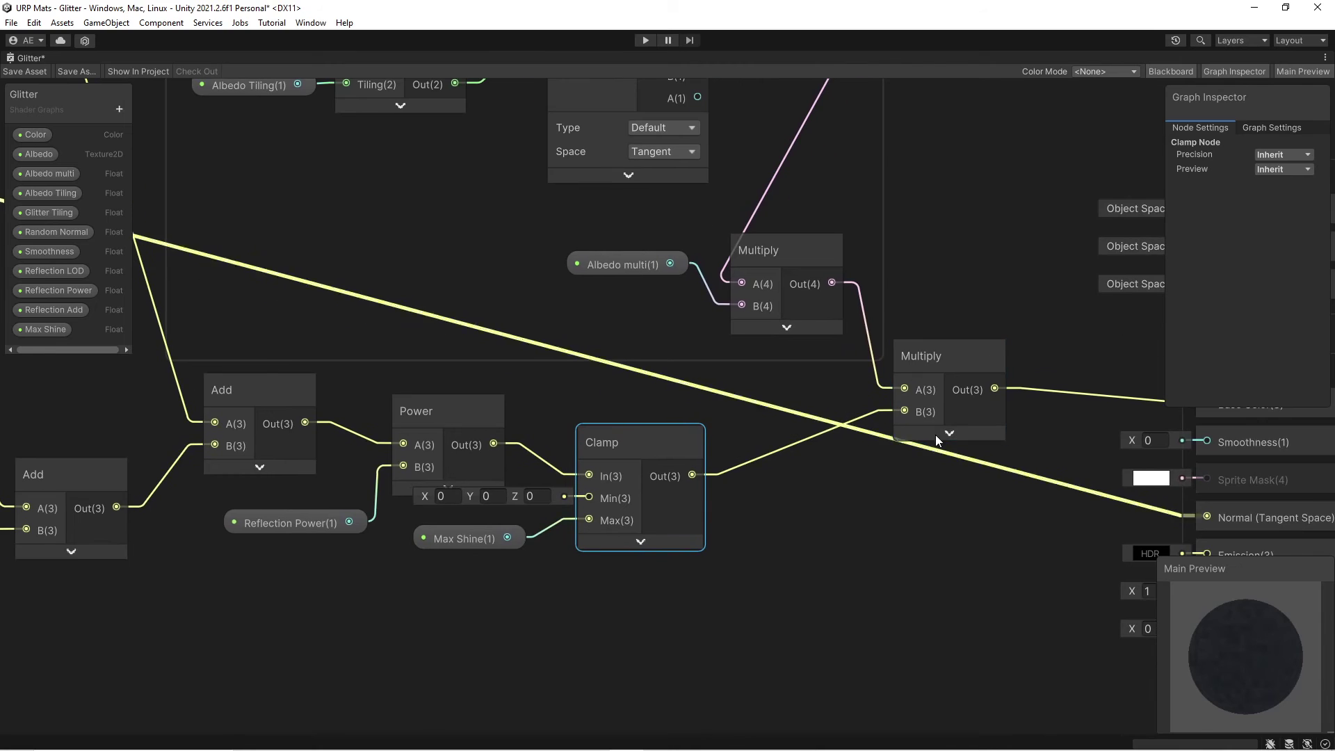
{"action": "middle_click_drag", "start_coordinate": [933, 207], "coordinate": [993, 500]}
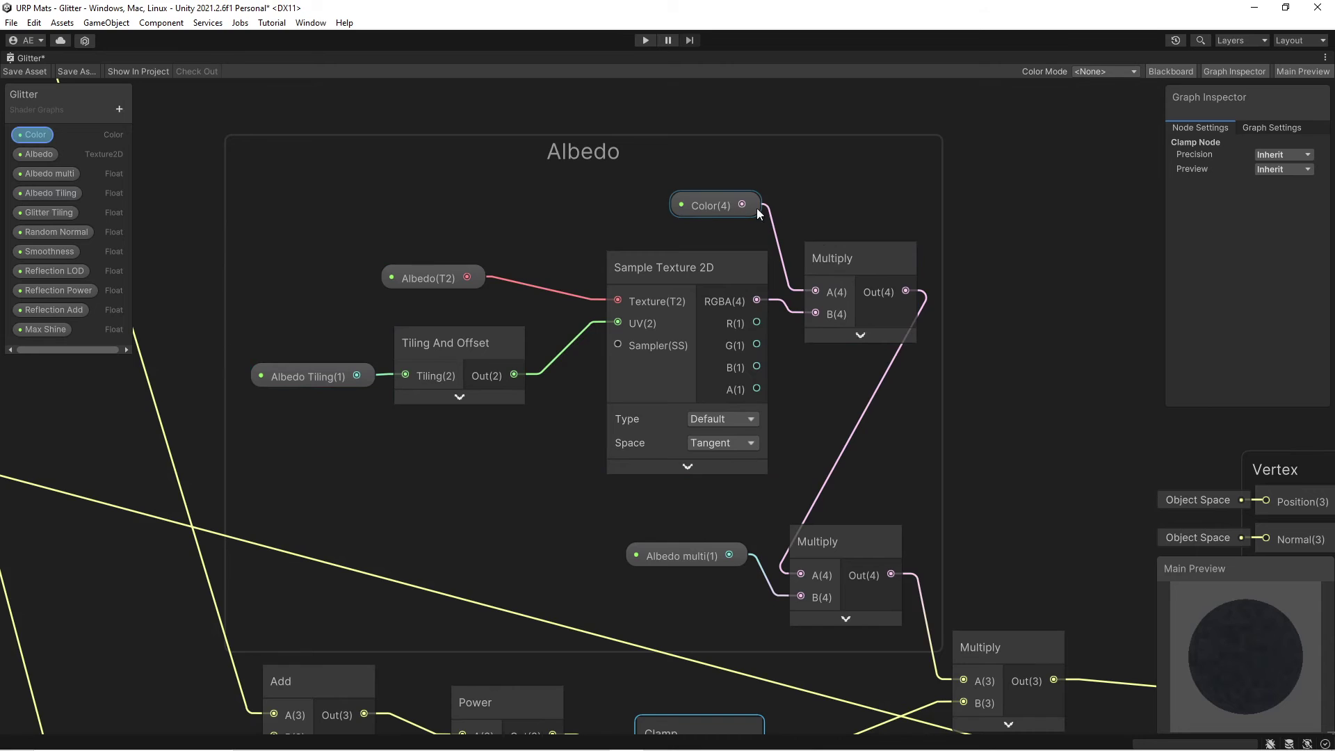
{"action": "middle_click_drag", "start_coordinate": [934, 356], "coordinate": [812, 276]}
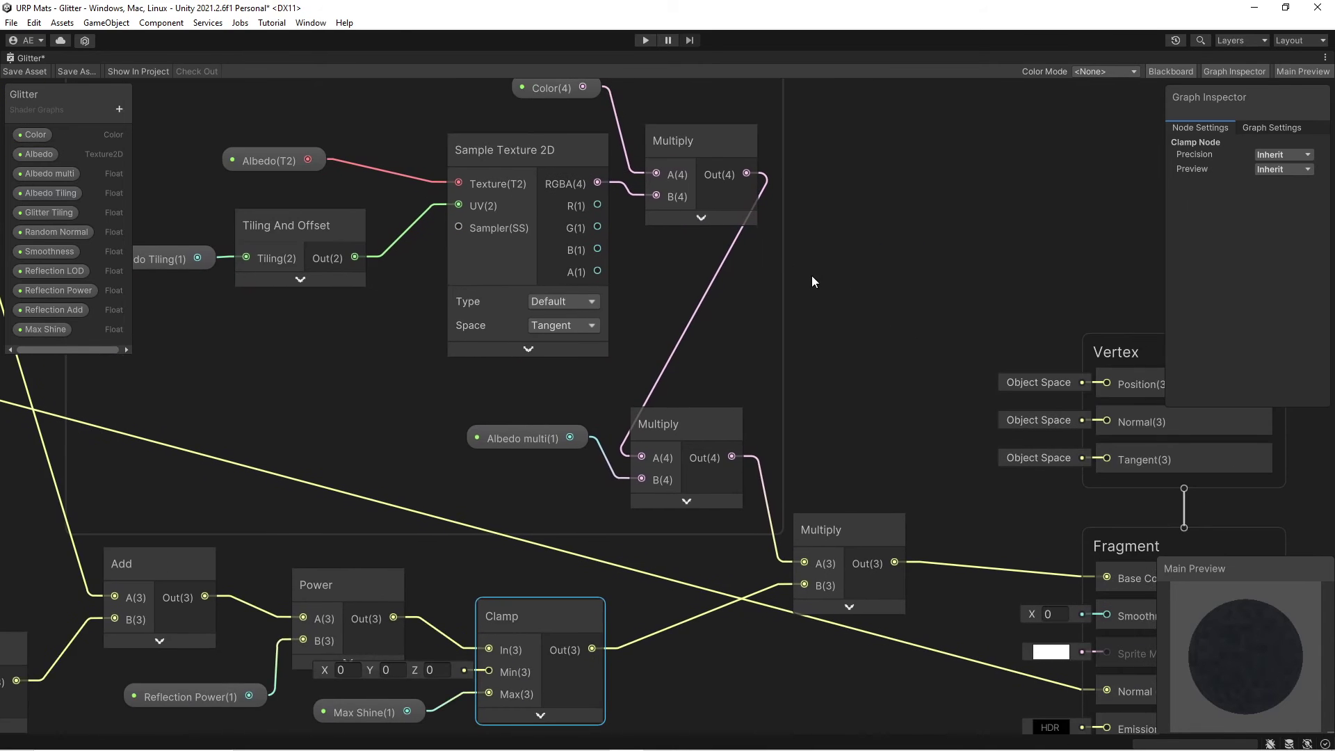
{"action": "scroll", "coordinate": [606, 537], "scroll_direction": "up", "scroll_amount": 3}
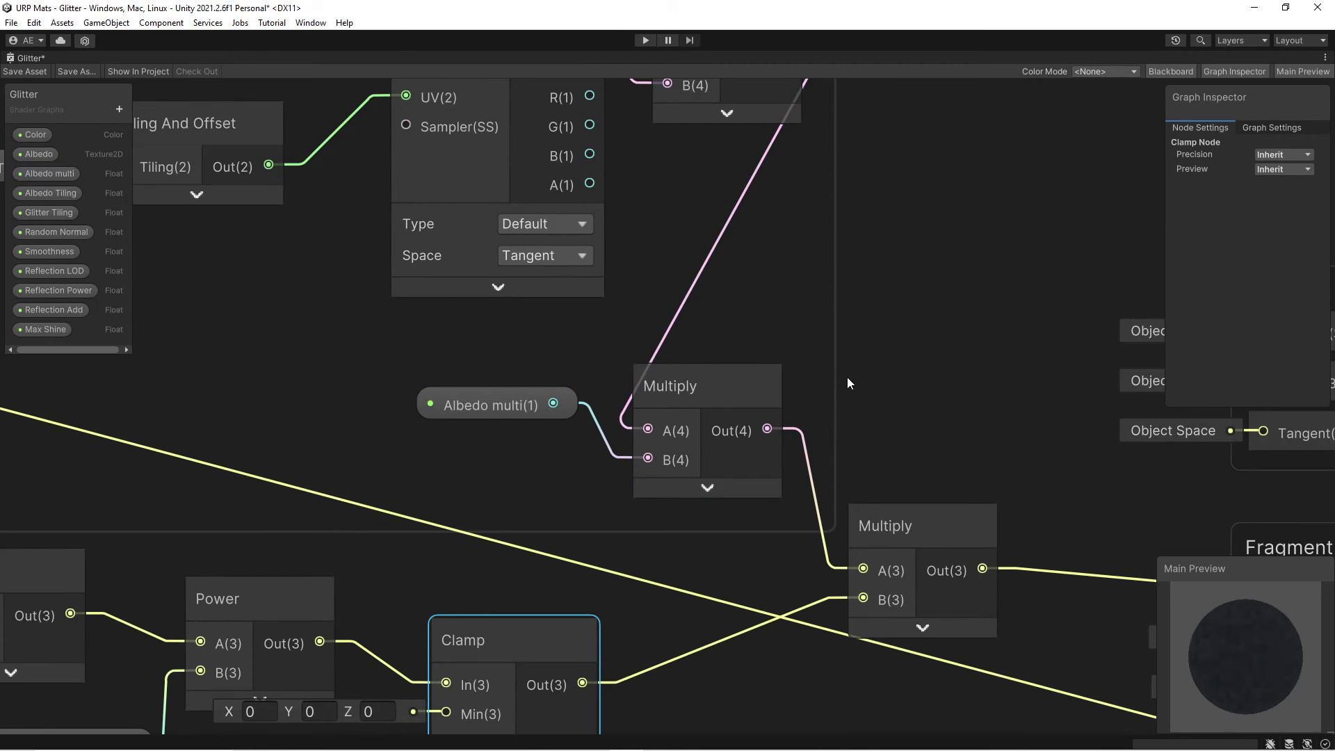
{"action": "scroll", "coordinate": [697, 662], "scroll_direction": "down", "scroll_amount": 3}
{"action": "middle_click_drag", "start_coordinate": [697, 662], "coordinate": [591, 399]}
{"action": "middle_click_drag", "start_coordinate": [788, 375], "coordinate": [438, 408]}
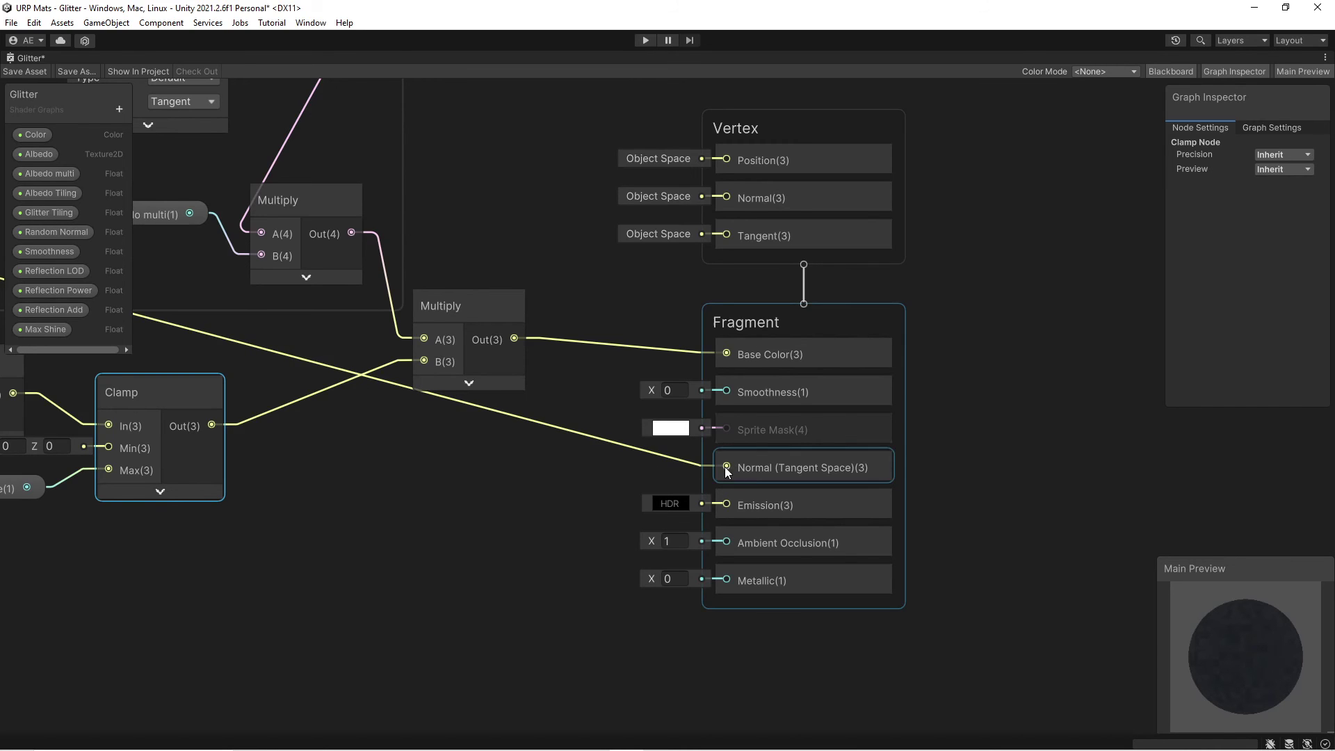
{"action": "scroll", "coordinate": [368, 485], "scroll_direction": "down", "scroll_amount": 1}
{"action": "middle_click_drag", "start_coordinate": [367, 486], "coordinate": [401, 422]}
{"action": "scroll", "coordinate": [401, 421], "scroll_direction": "up", "scroll_amount": 2}
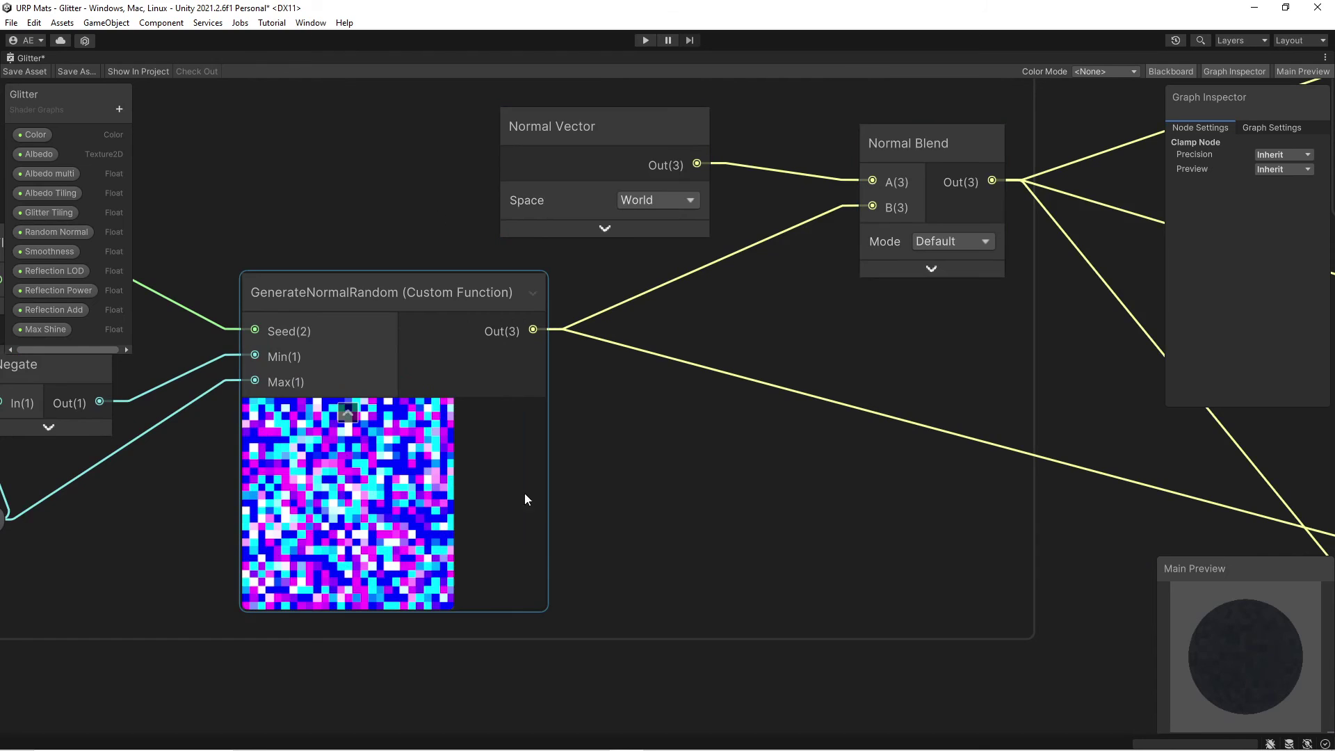
{"action": "scroll", "coordinate": [942, 481], "scroll_direction": "down", "scroll_amount": 3}
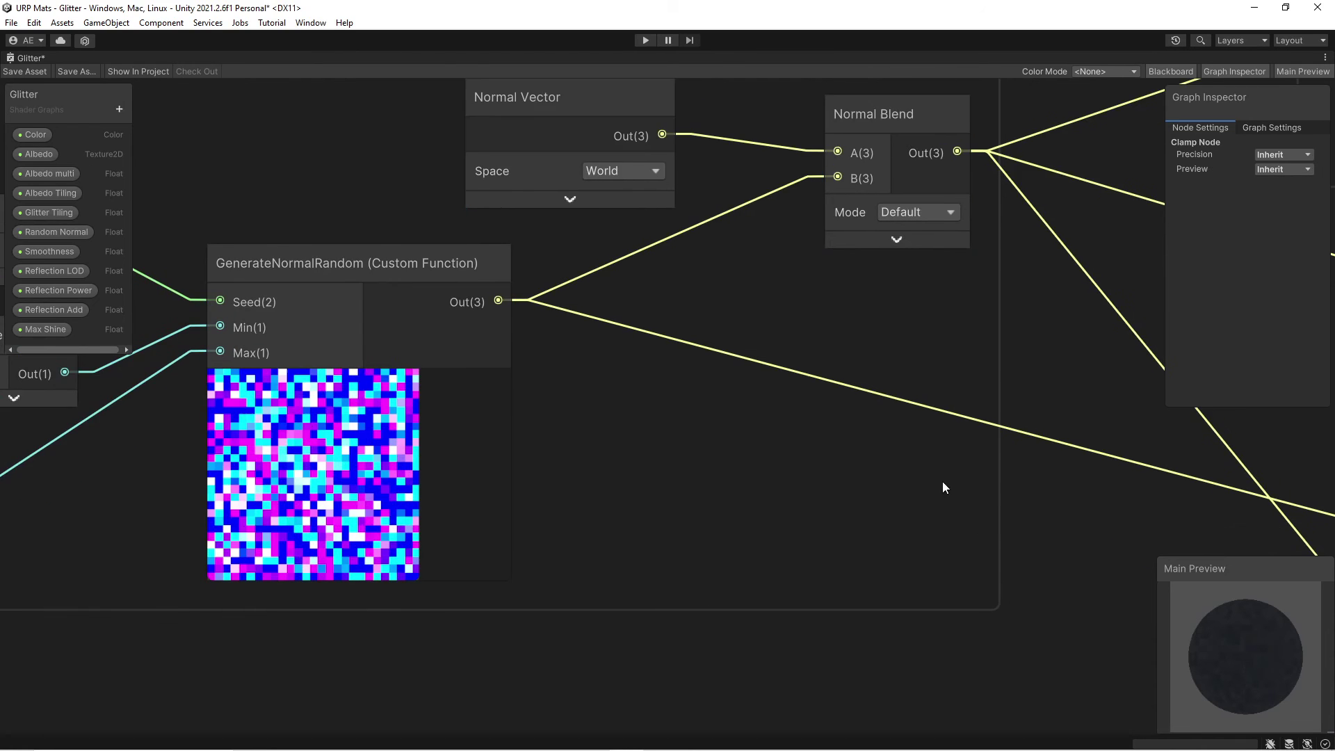
{"action": "scroll", "coordinate": [904, 584], "scroll_direction": "down", "scroll_amount": 2}
{"action": "middle_click_drag", "start_coordinate": [870, 579], "coordinate": [299, 382]}
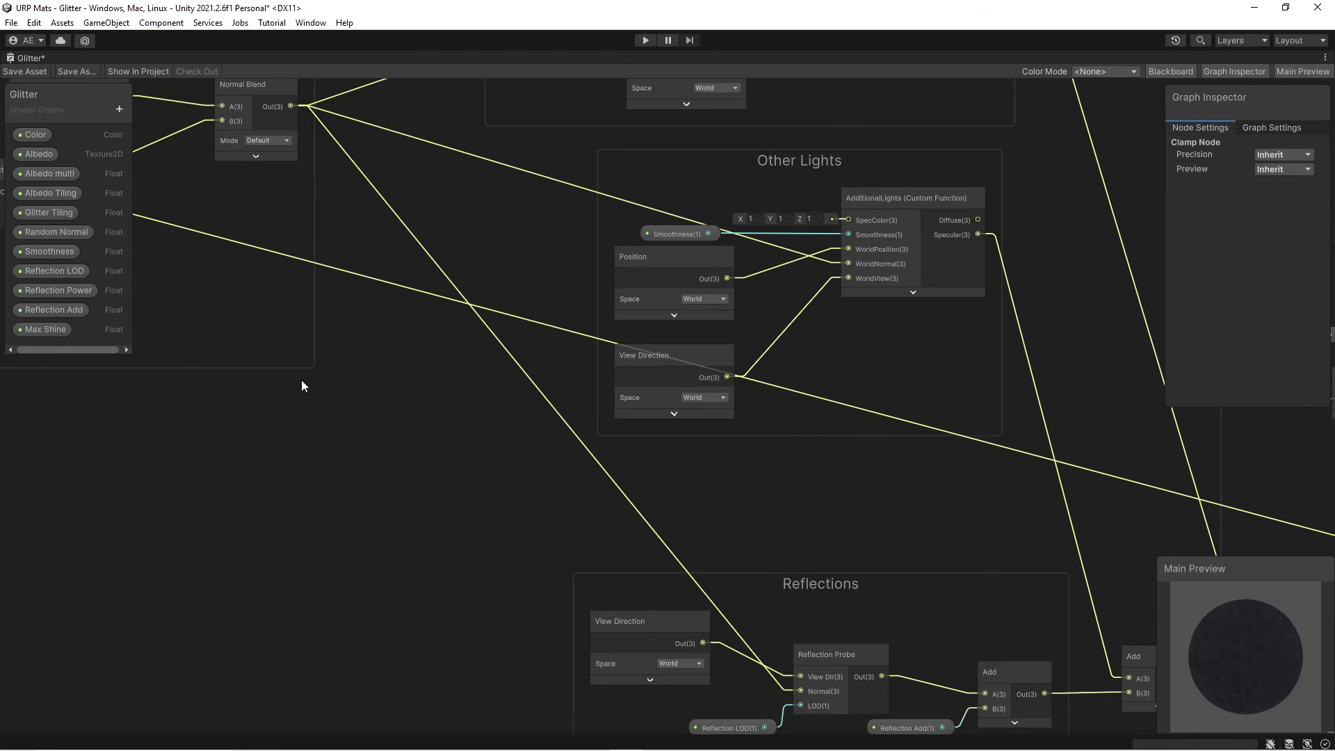
- In the Scene view, change the Point Light's colour from pale yellow to green 99FF9A
{"action": "key", "text": "shift+space"}
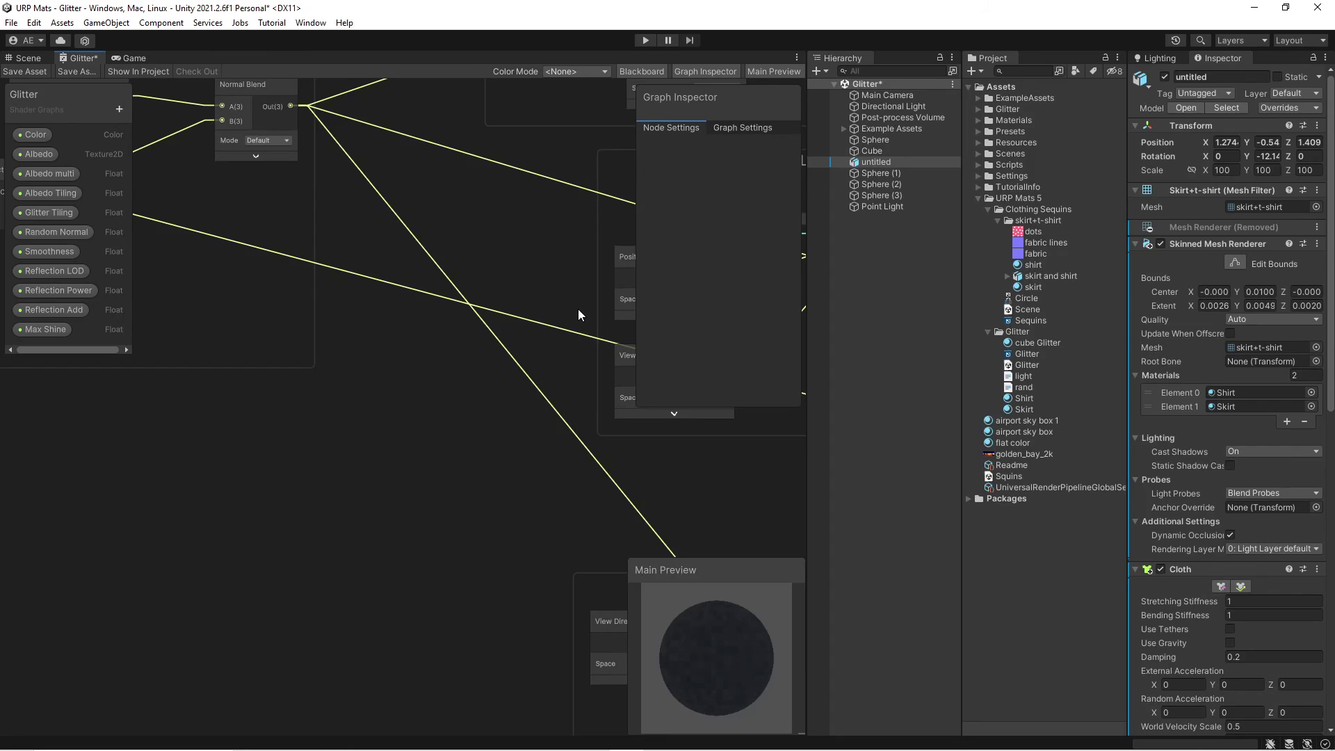
{"action": "left_click", "coordinate": [36, 60]}
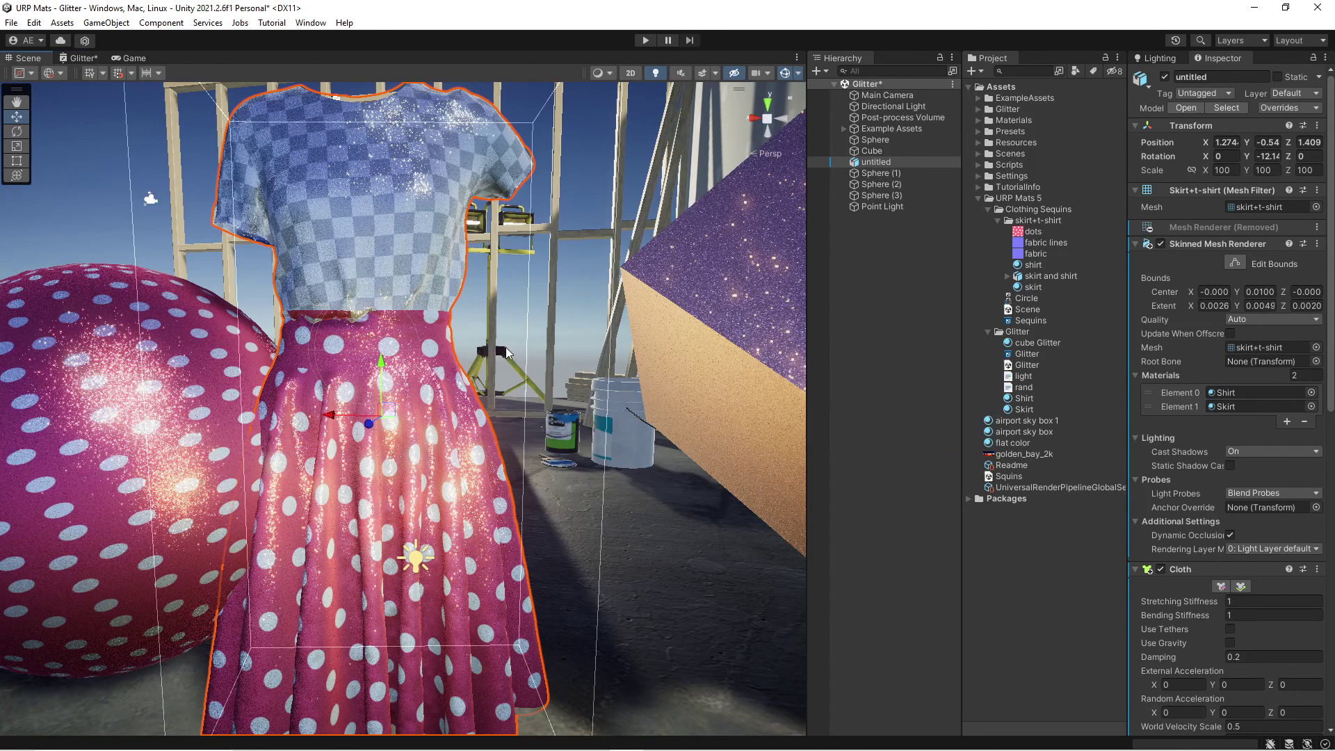
{"action": "left_click", "coordinate": [419, 564]}
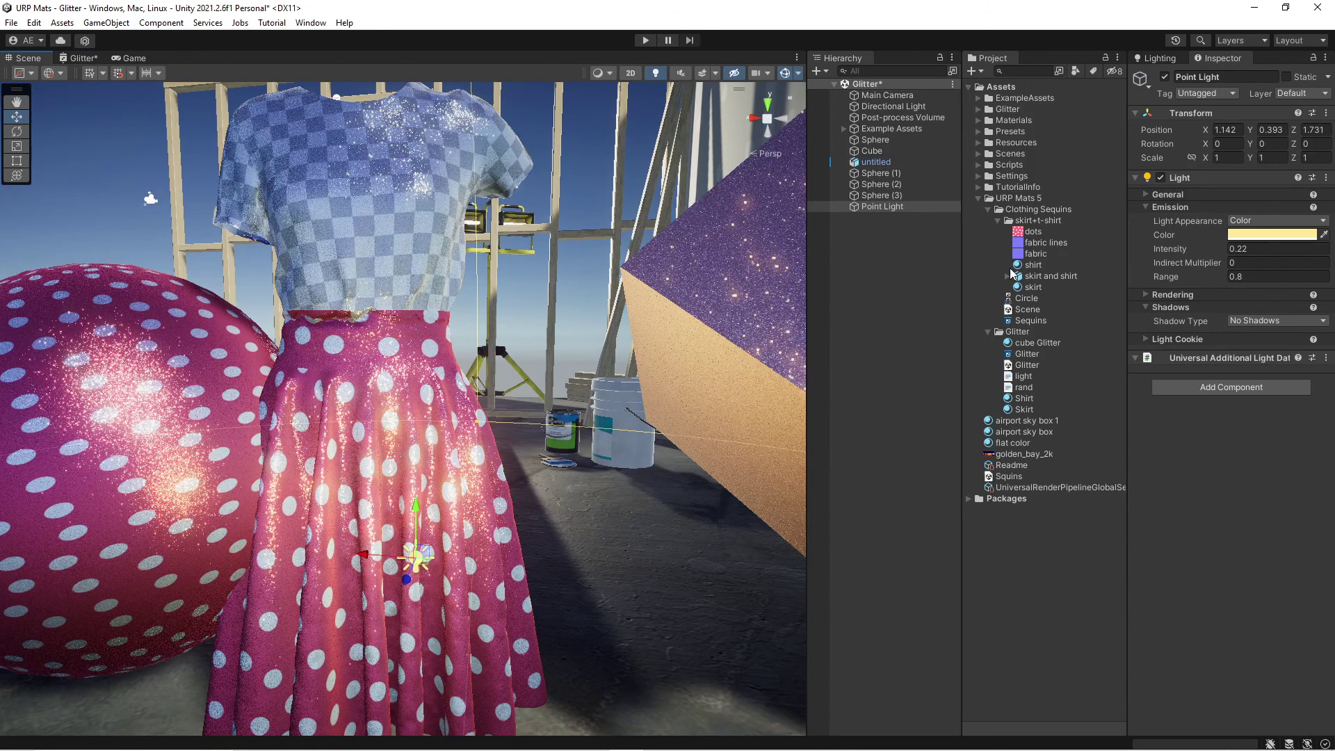
{"action": "left_click", "coordinate": [1242, 236]}
{"action": "mouse_move", "coordinate": [1288, 281]}
{"action": "left_mouse_down"}
{"action": "mouse_move", "coordinate": [1321, 348]}
{"action": "mouse_move", "coordinate": [1307, 391]}
{"action": "mouse_move", "coordinate": [1164, 416]}
{"action": "mouse_move", "coordinate": [1325, 402]}
{"action": "mouse_move", "coordinate": [1283, 277]}
{"action": "mouse_move", "coordinate": [1246, 267]}
{"action": "mouse_move", "coordinate": [1215, 280]}
{"action": "left_mouse_up"}
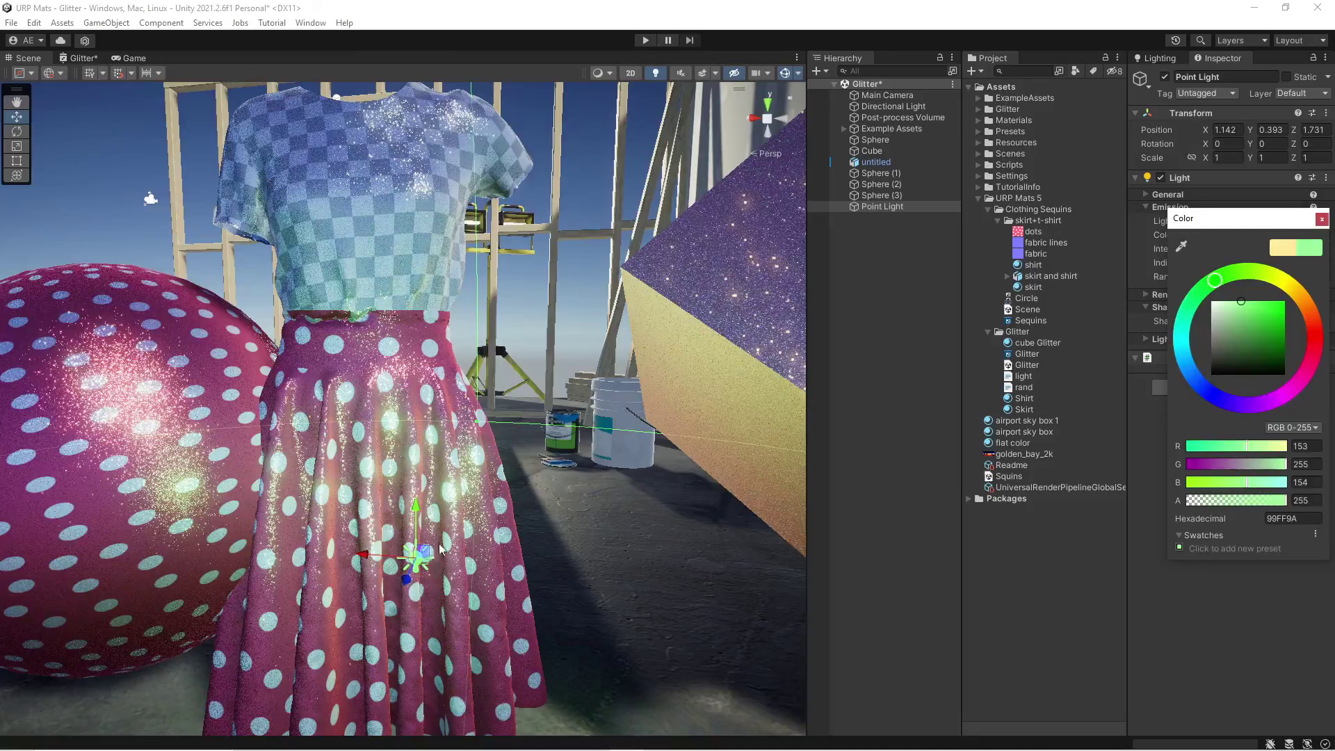
- Select the glitter Cube and rotate it slightly with the rotate tool
{"action": "left_click_drag", "start_coordinate": [418, 551], "coordinate": [658, 460], "text": "alt"}
{"action": "left_click", "coordinate": [658, 459]}
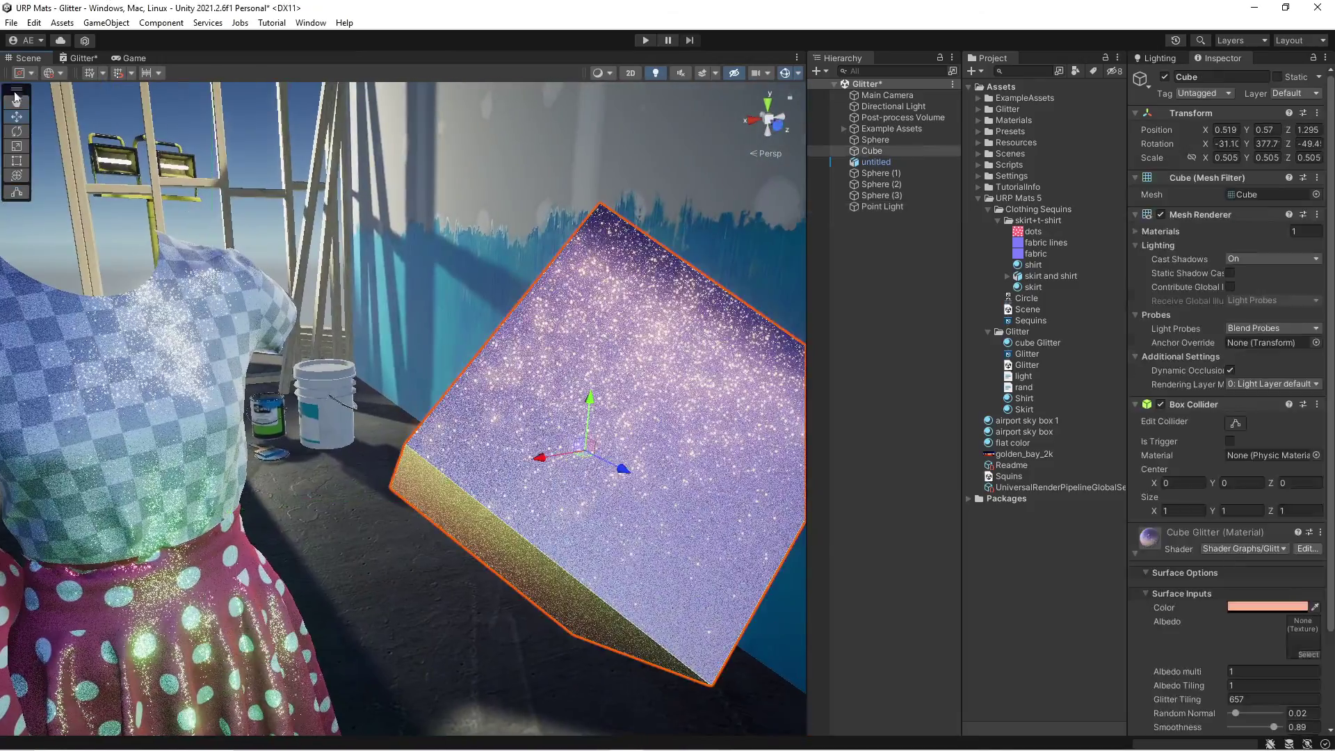
{"action": "key", "text": "e"}
{"action": "left_click_drag", "start_coordinate": [588, 418], "coordinate": [184, 438]}
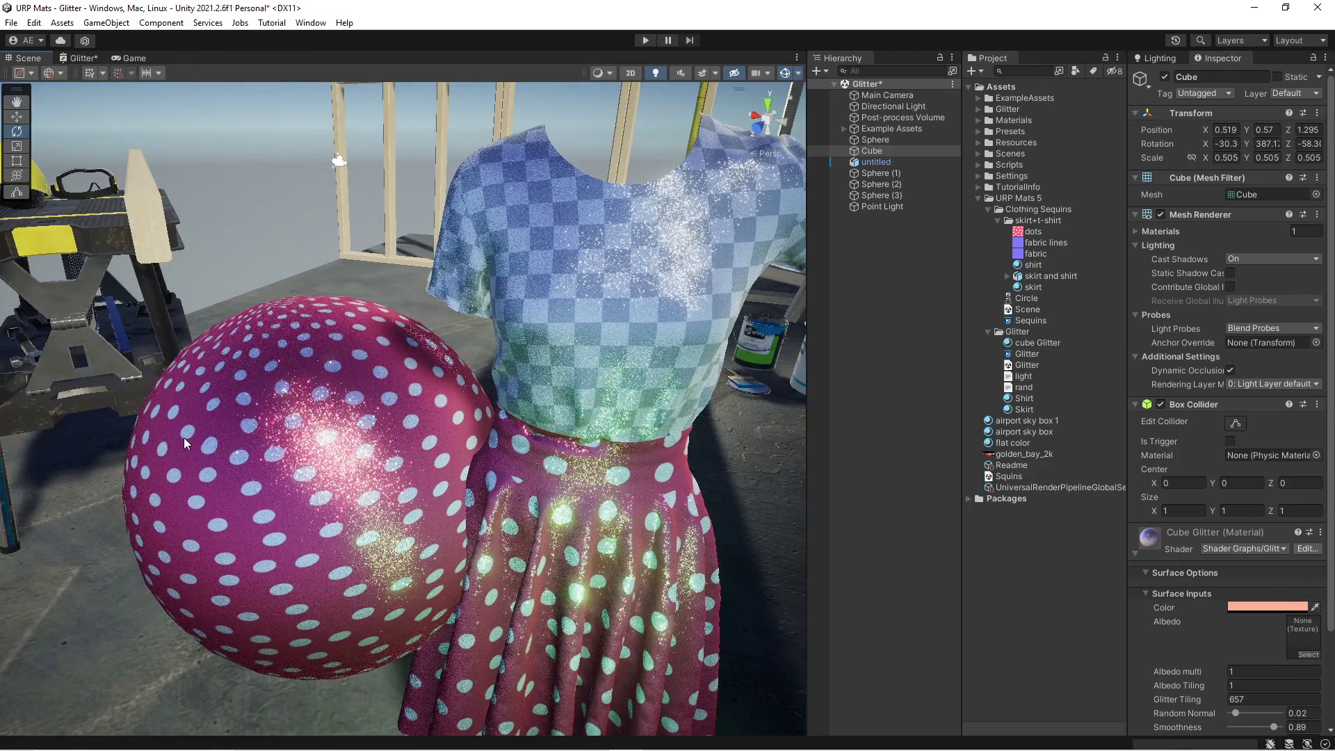